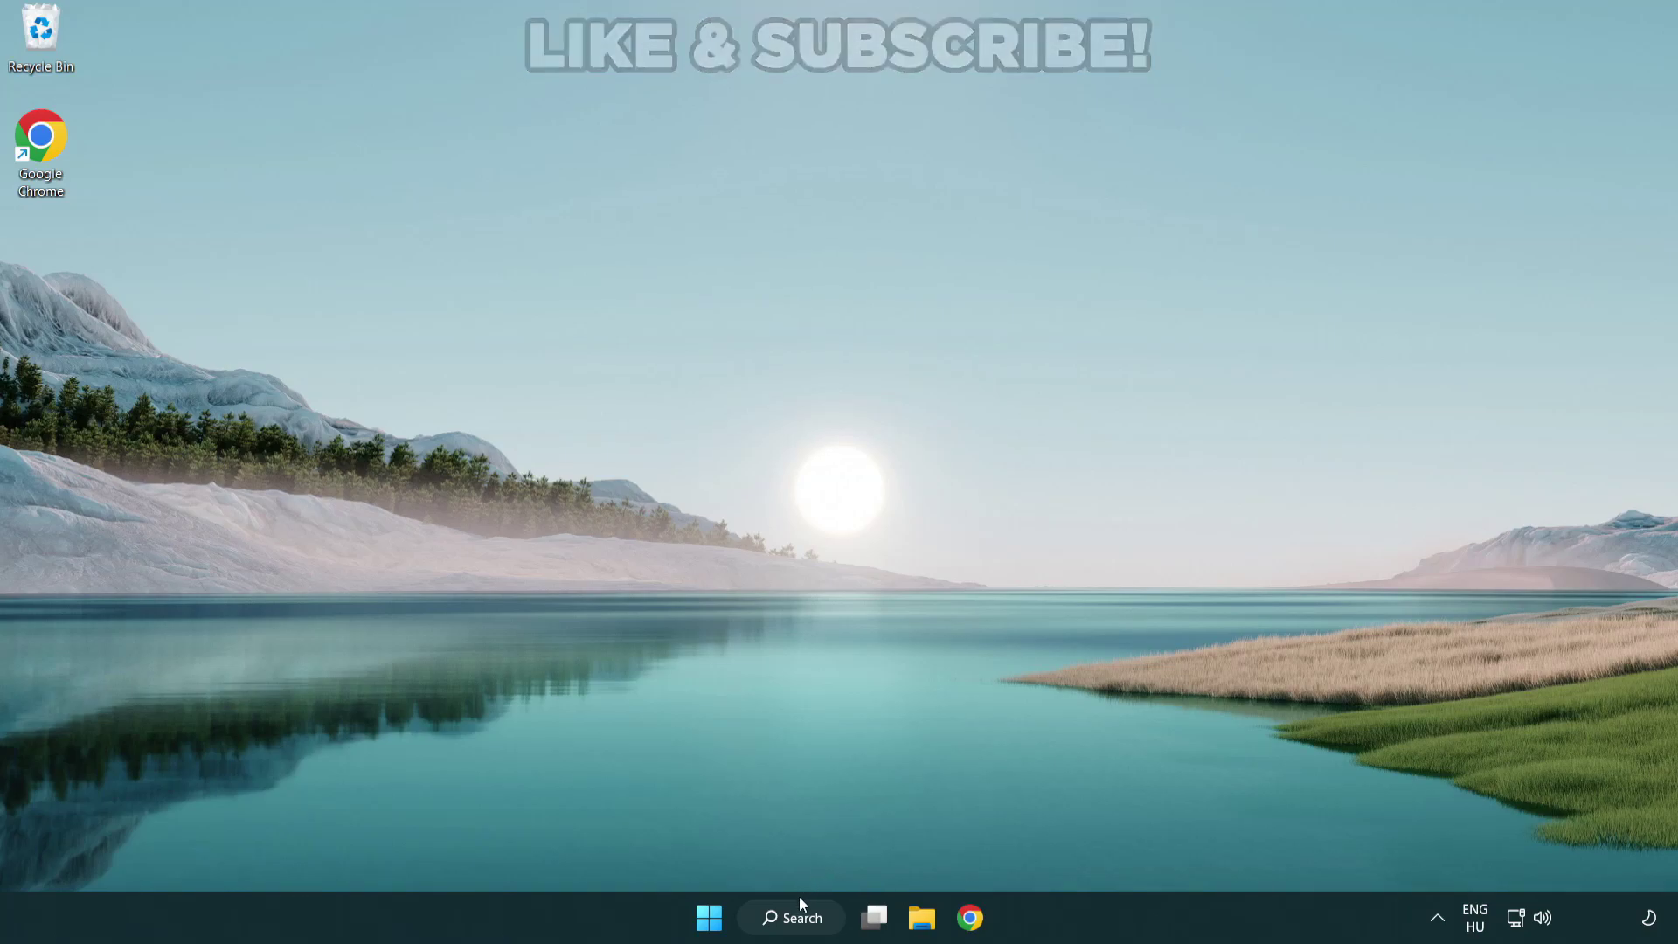
- Bring up Windows Search from the taskbar to look up Device Manager
click(800, 922)
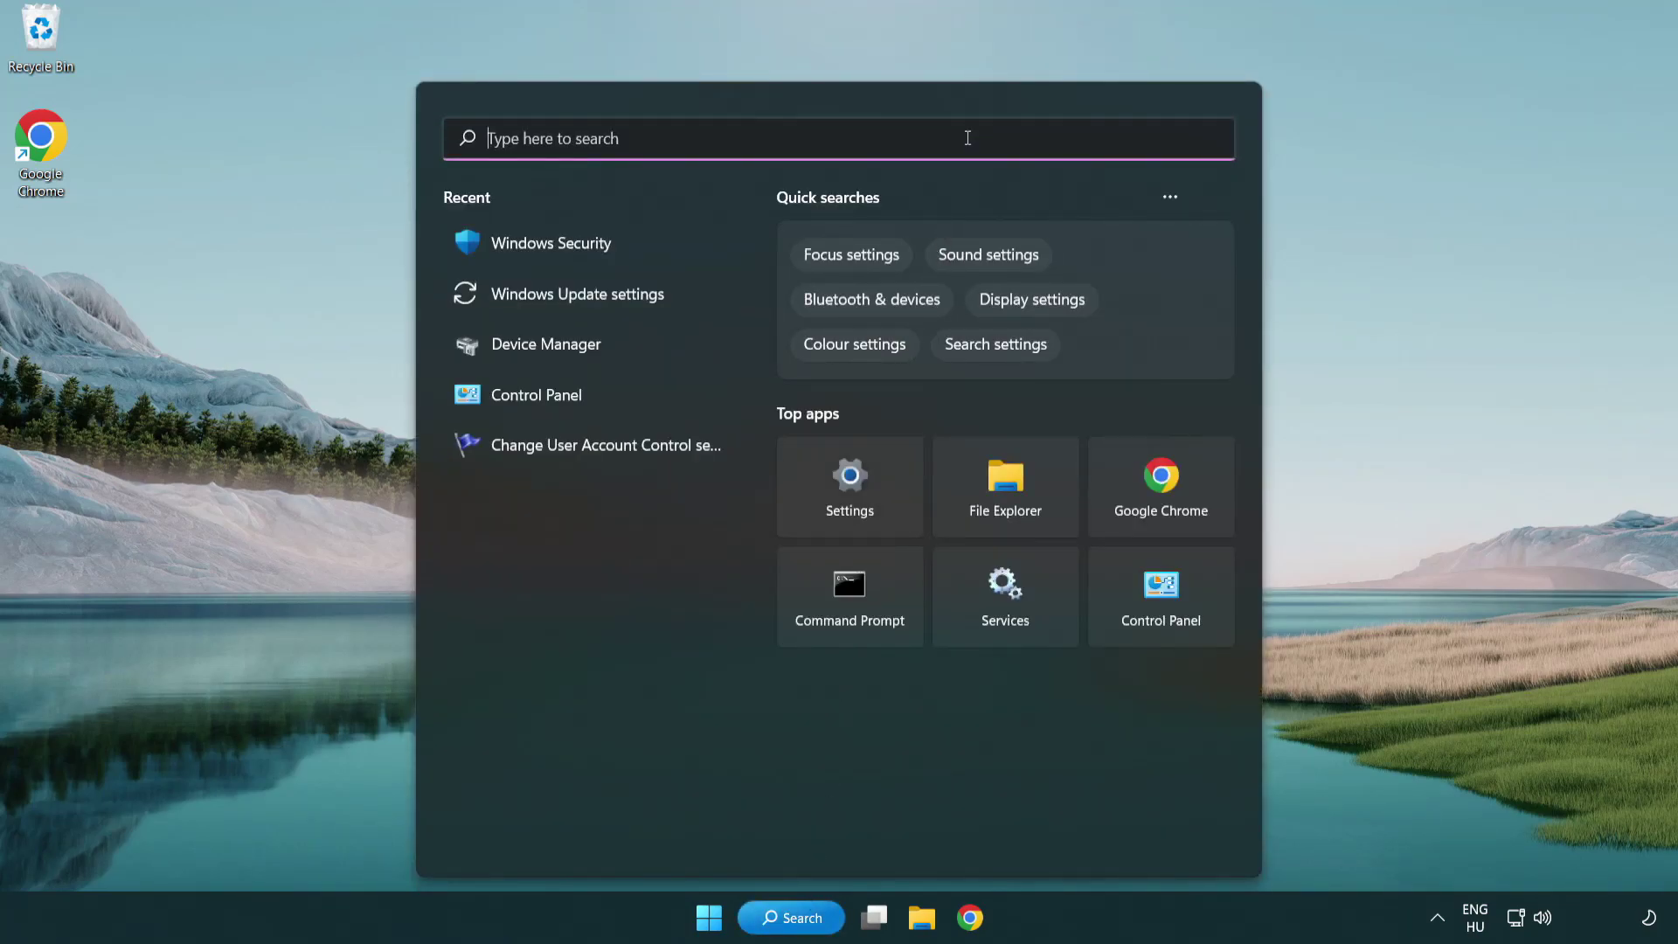
text(device m)
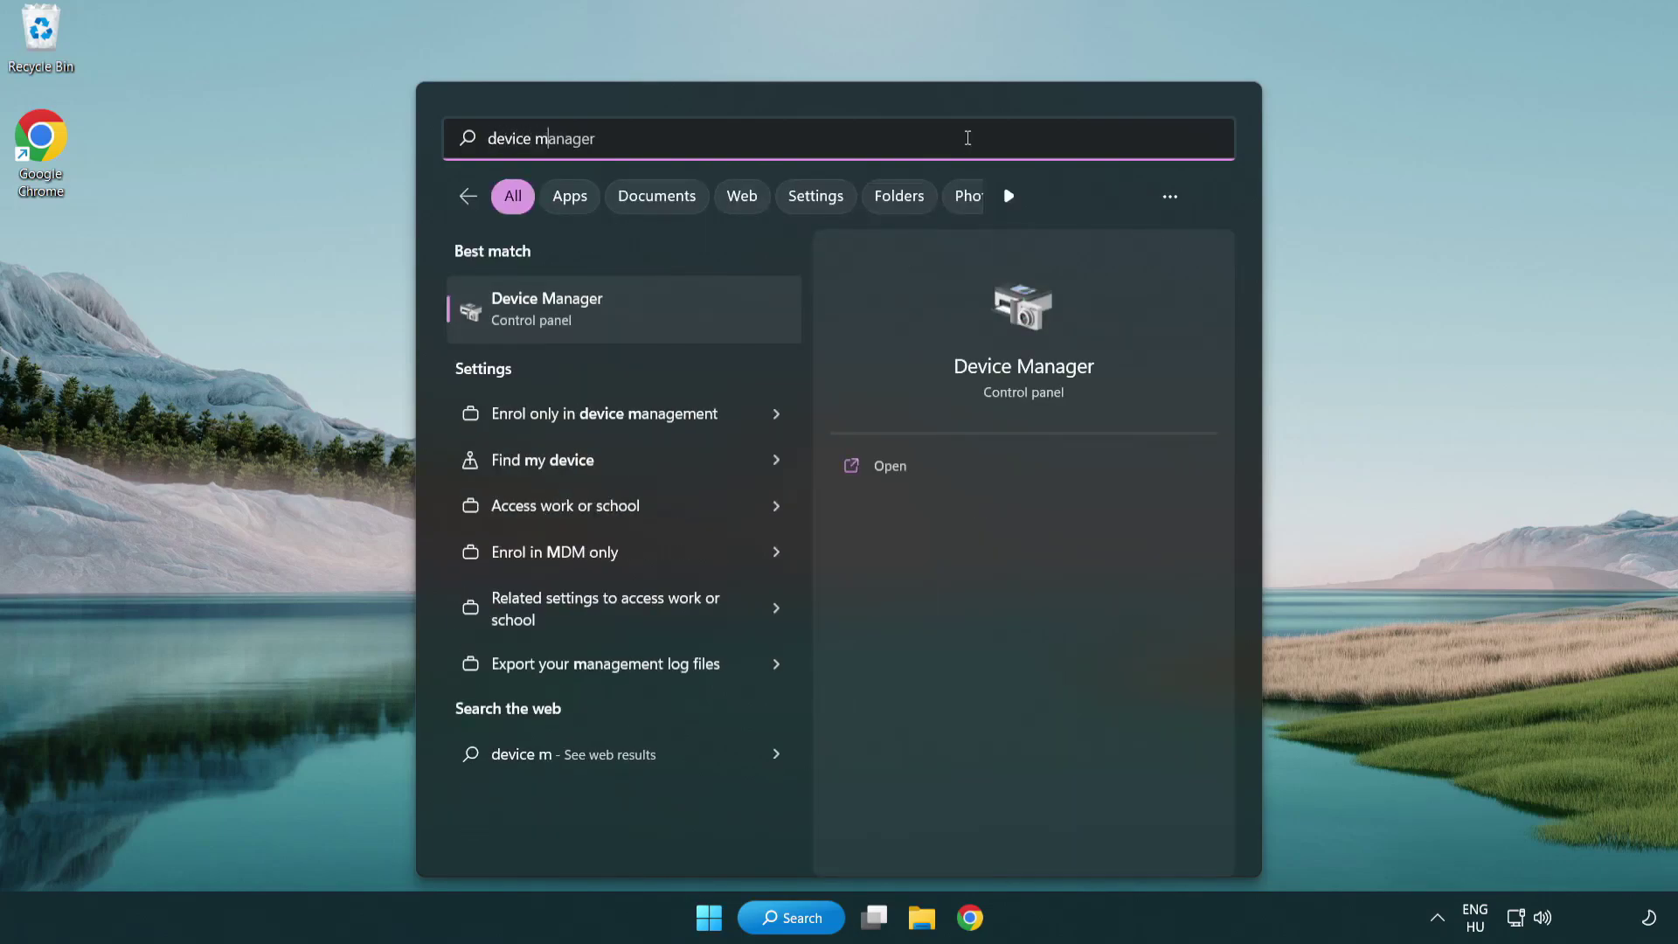
text(anager)
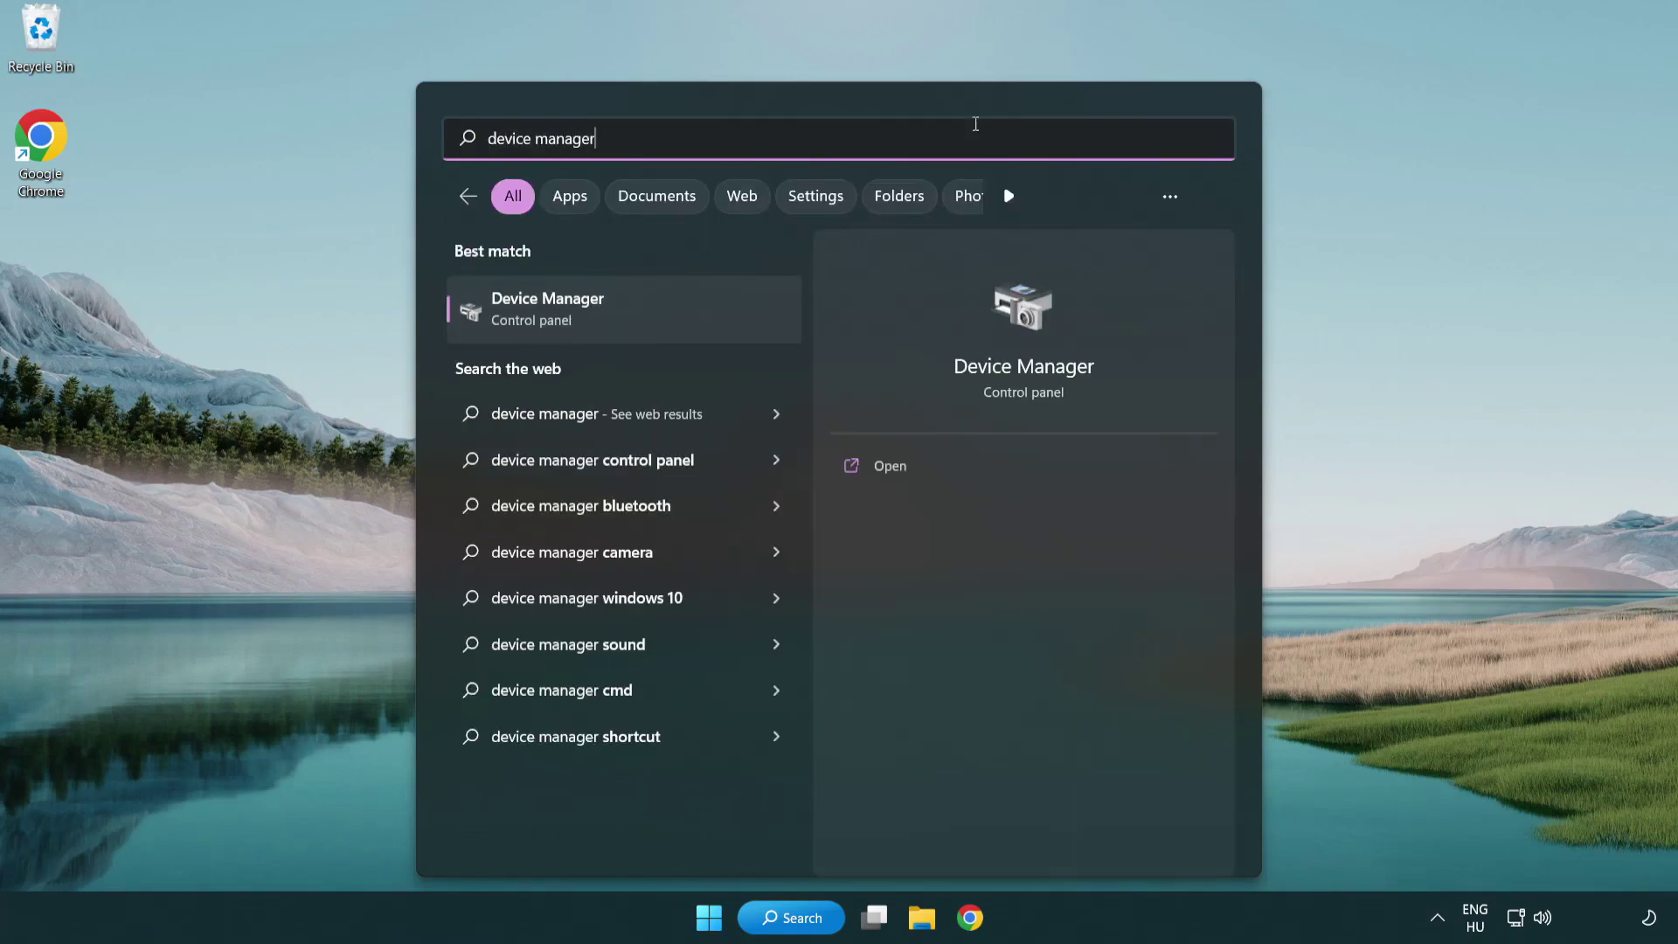
- Launch Device Manager and locate the VMware SVGA 3D adapter under Display adapters
click(671, 317)
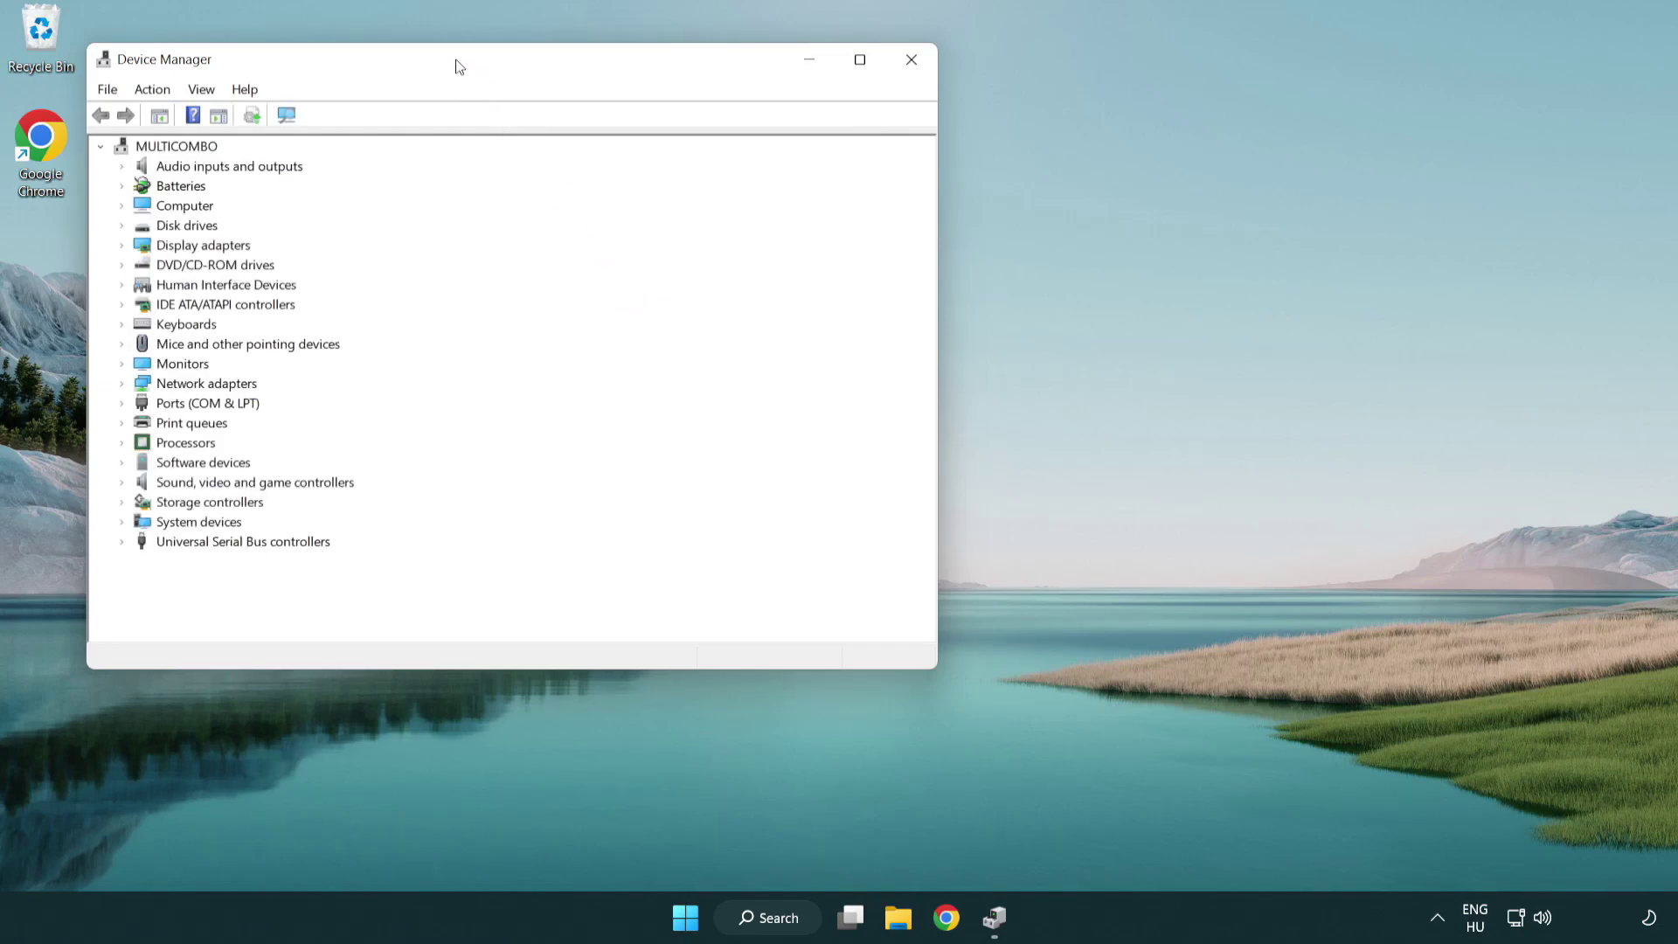
drag(457, 65, 737, 167)
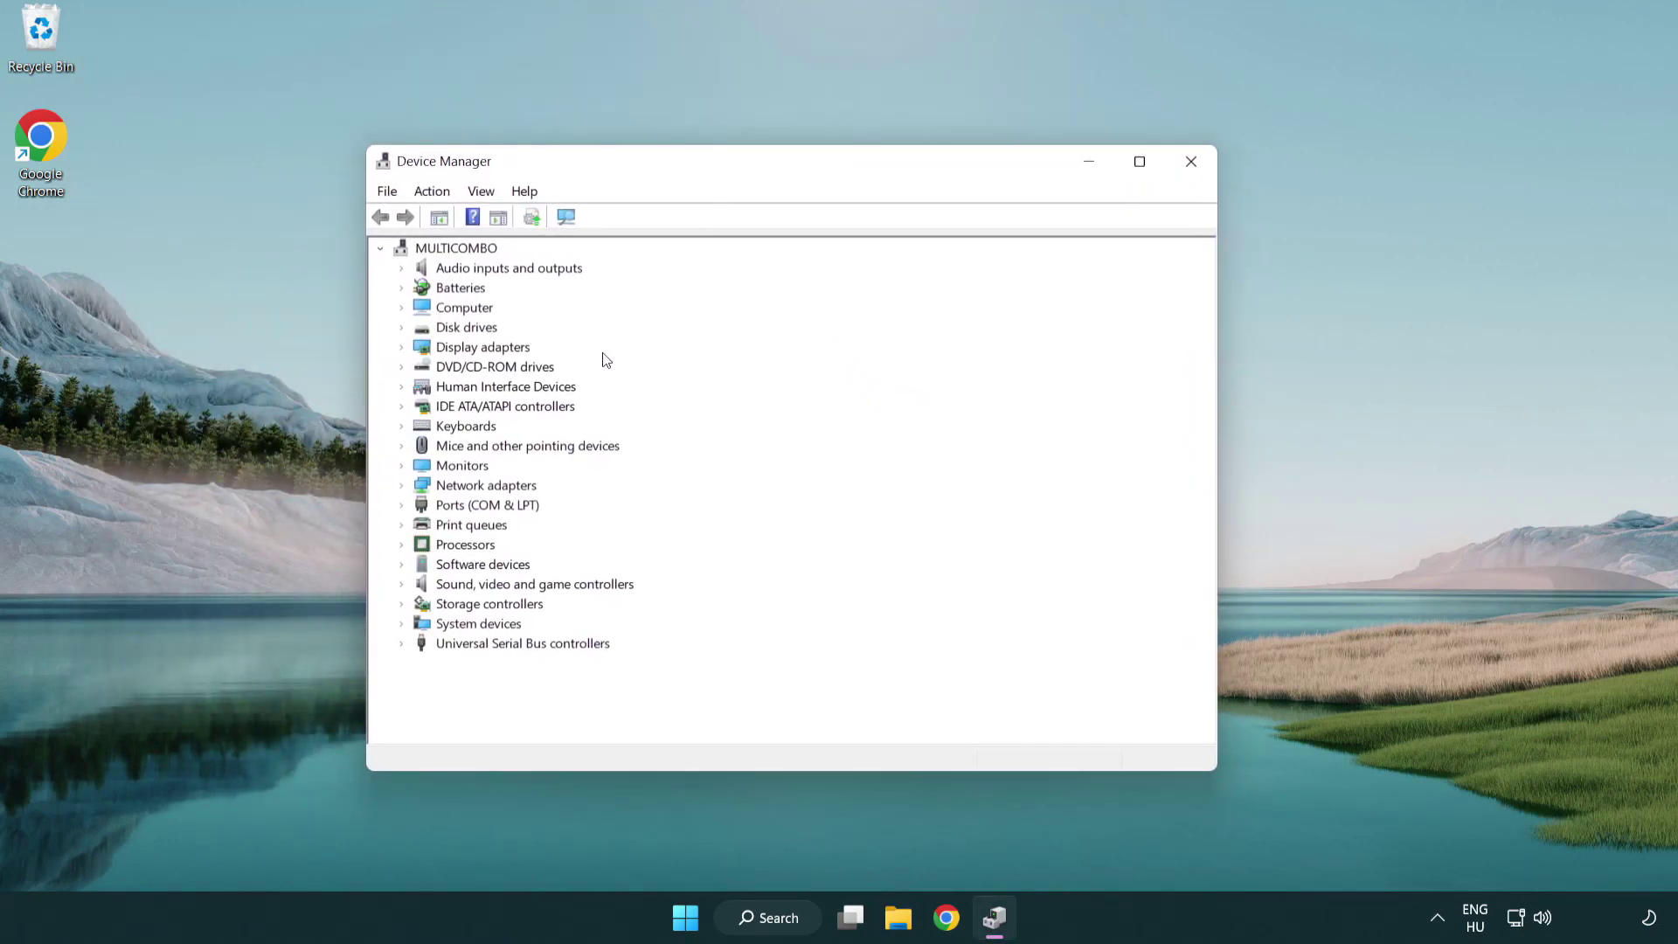
click(459, 350)
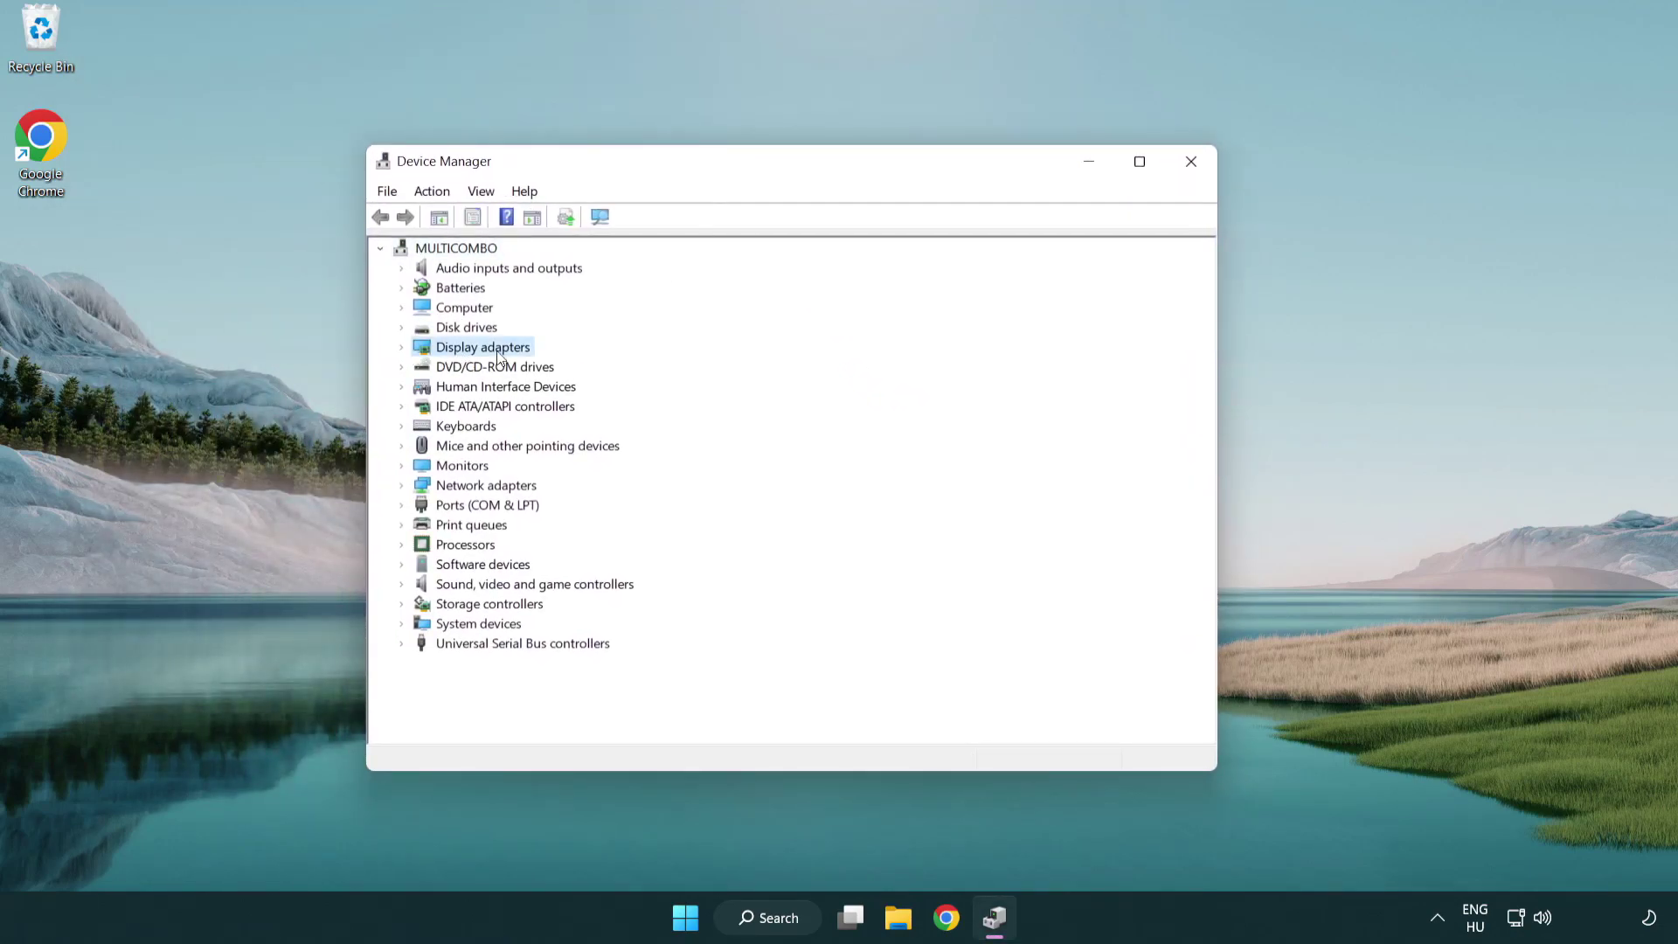
click(401, 348)
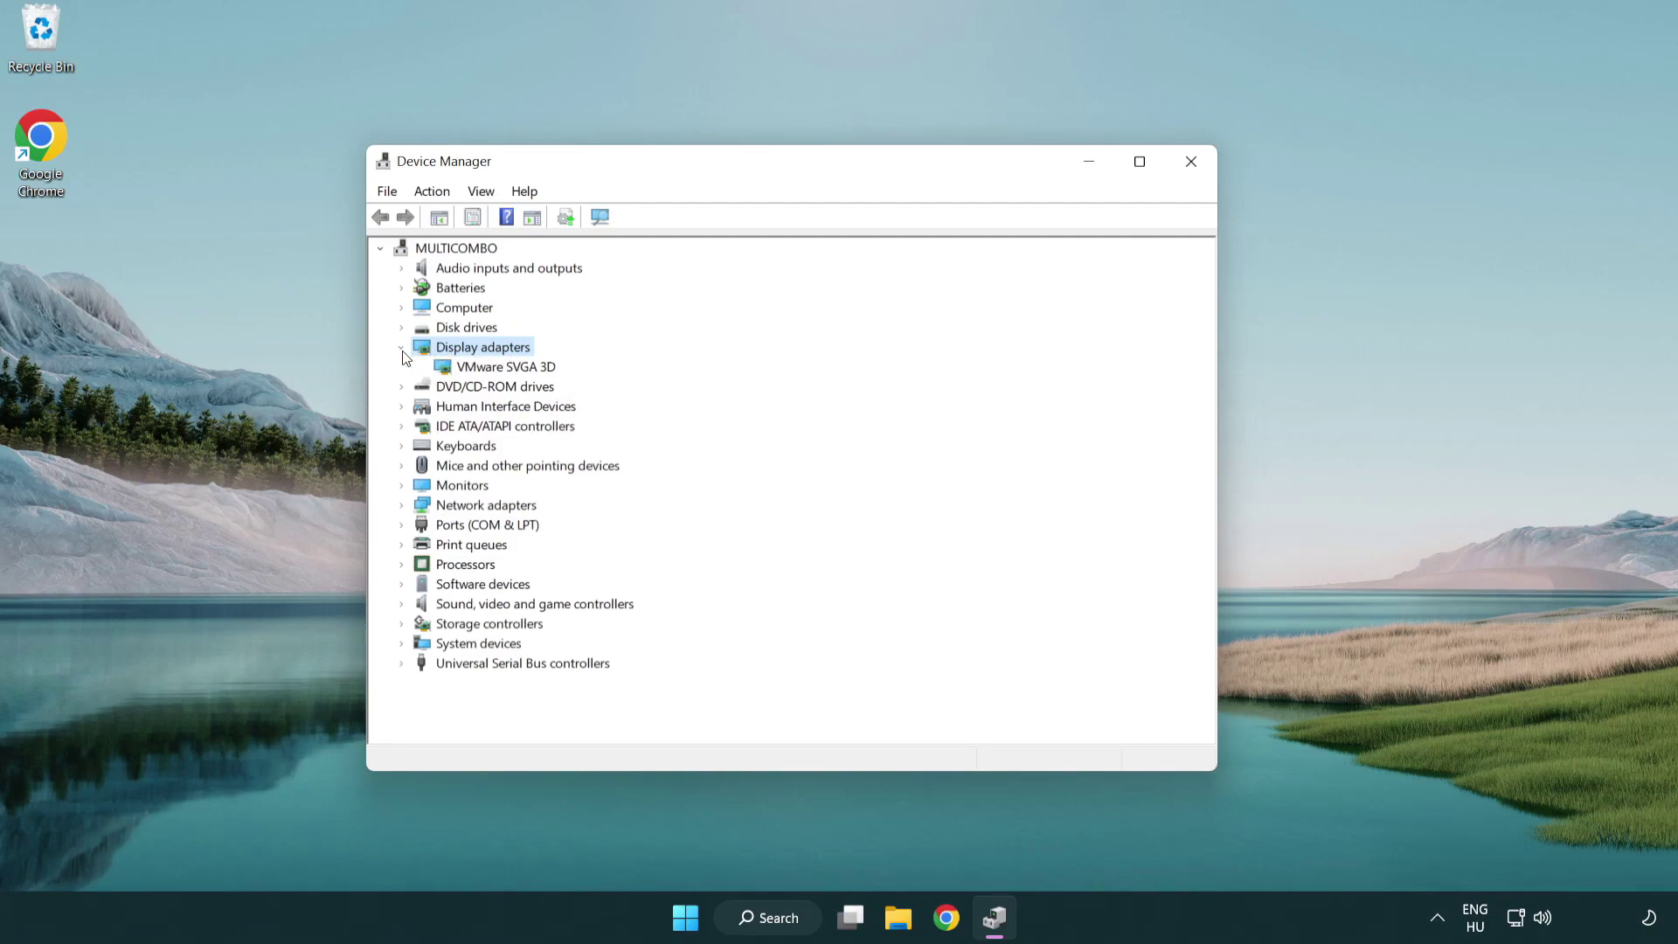
click(499, 370)
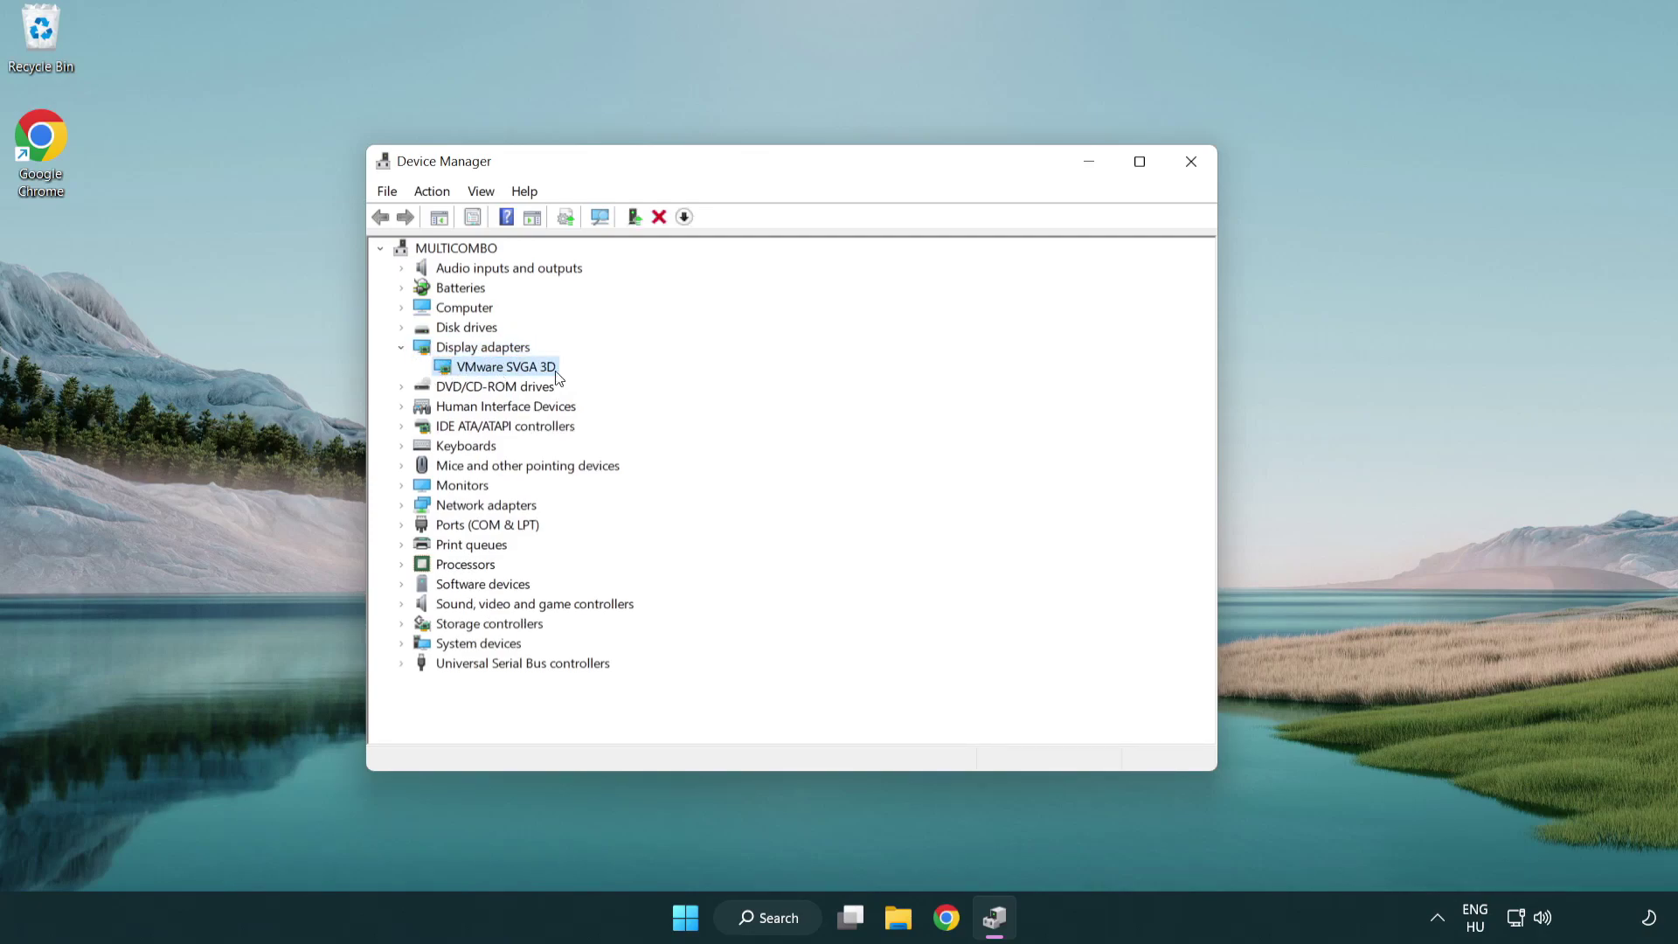
- Update the VMware SVGA 3D driver automatically, confirming the best driver is already installed
right_click(499, 376)
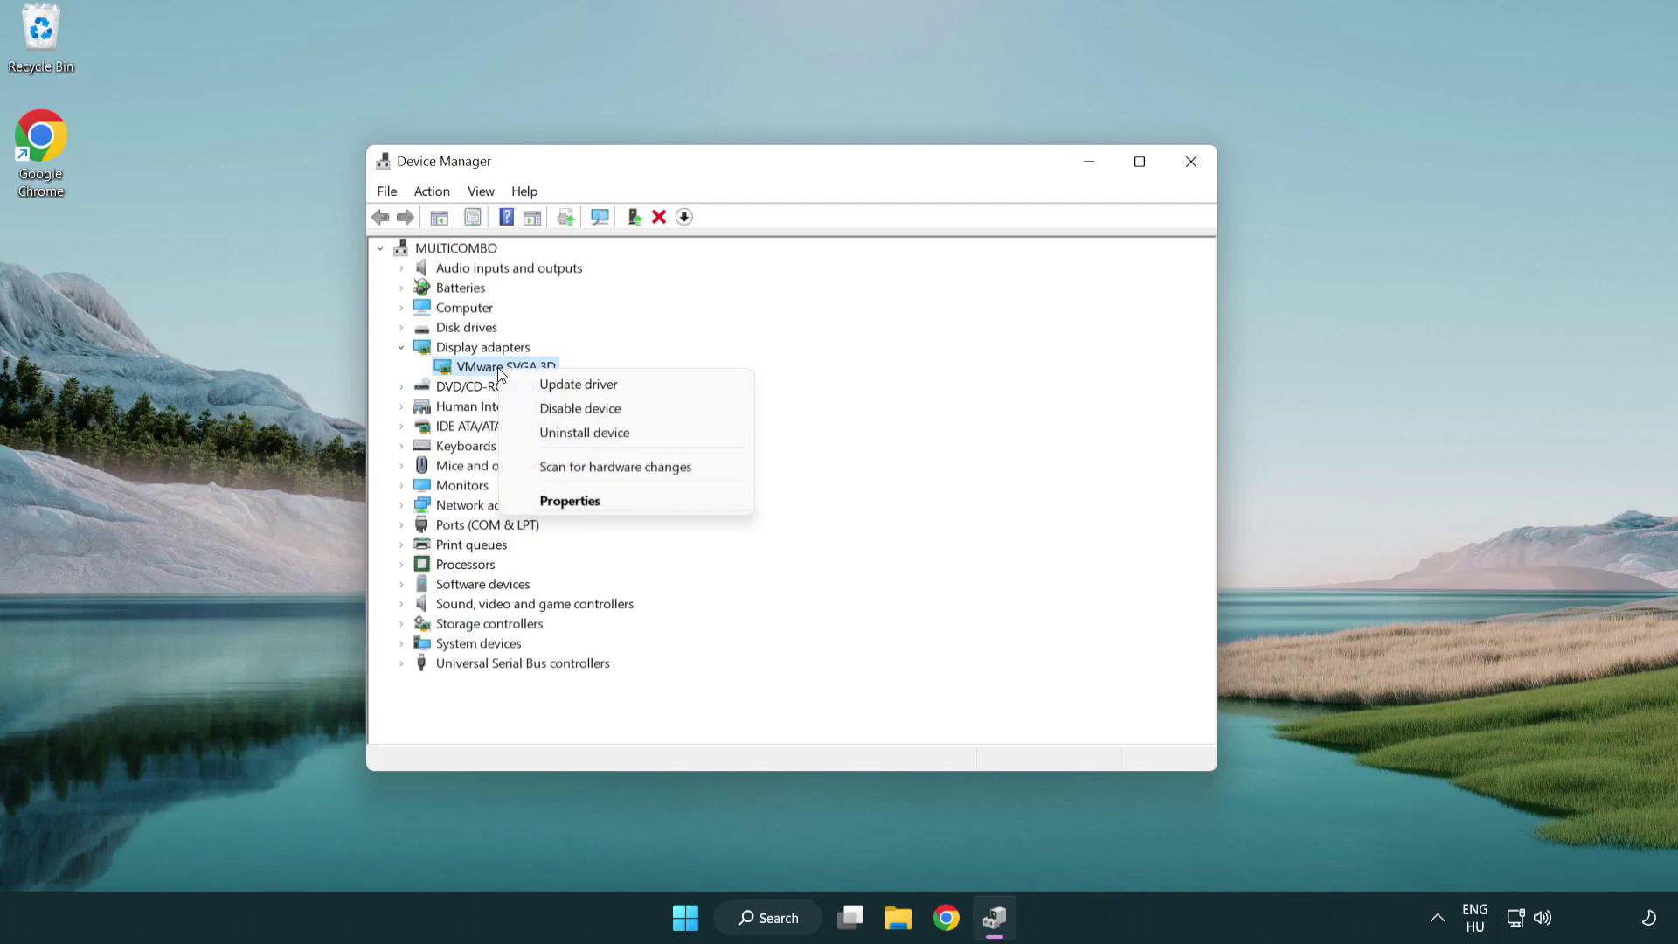
click(662, 388)
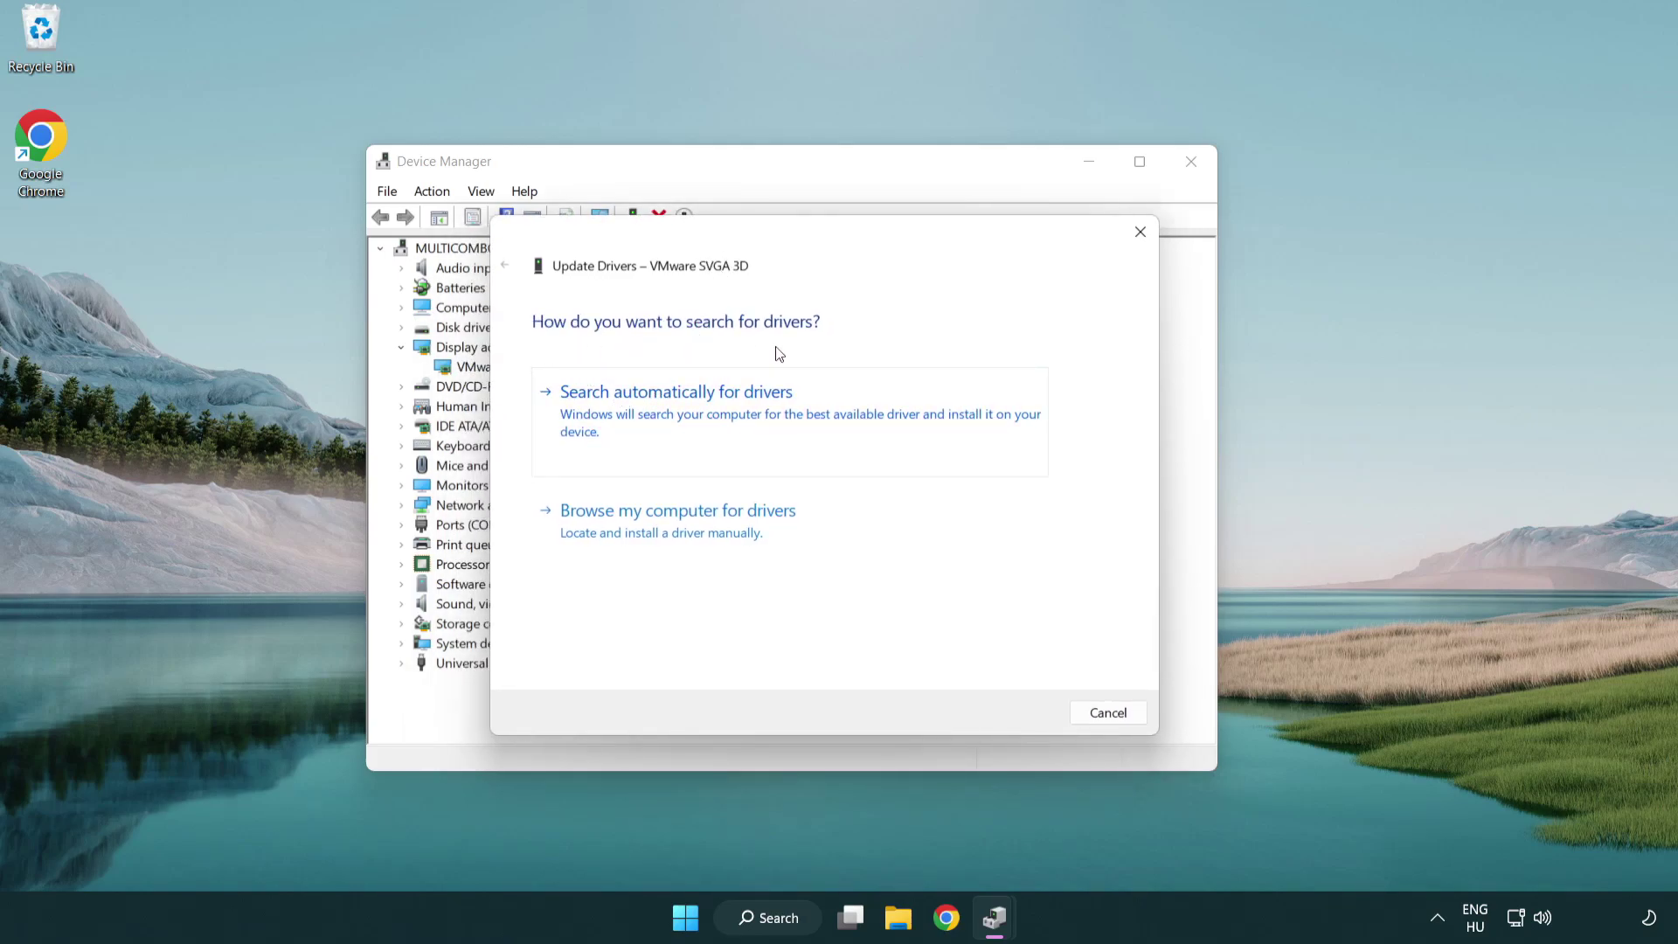
click(738, 407)
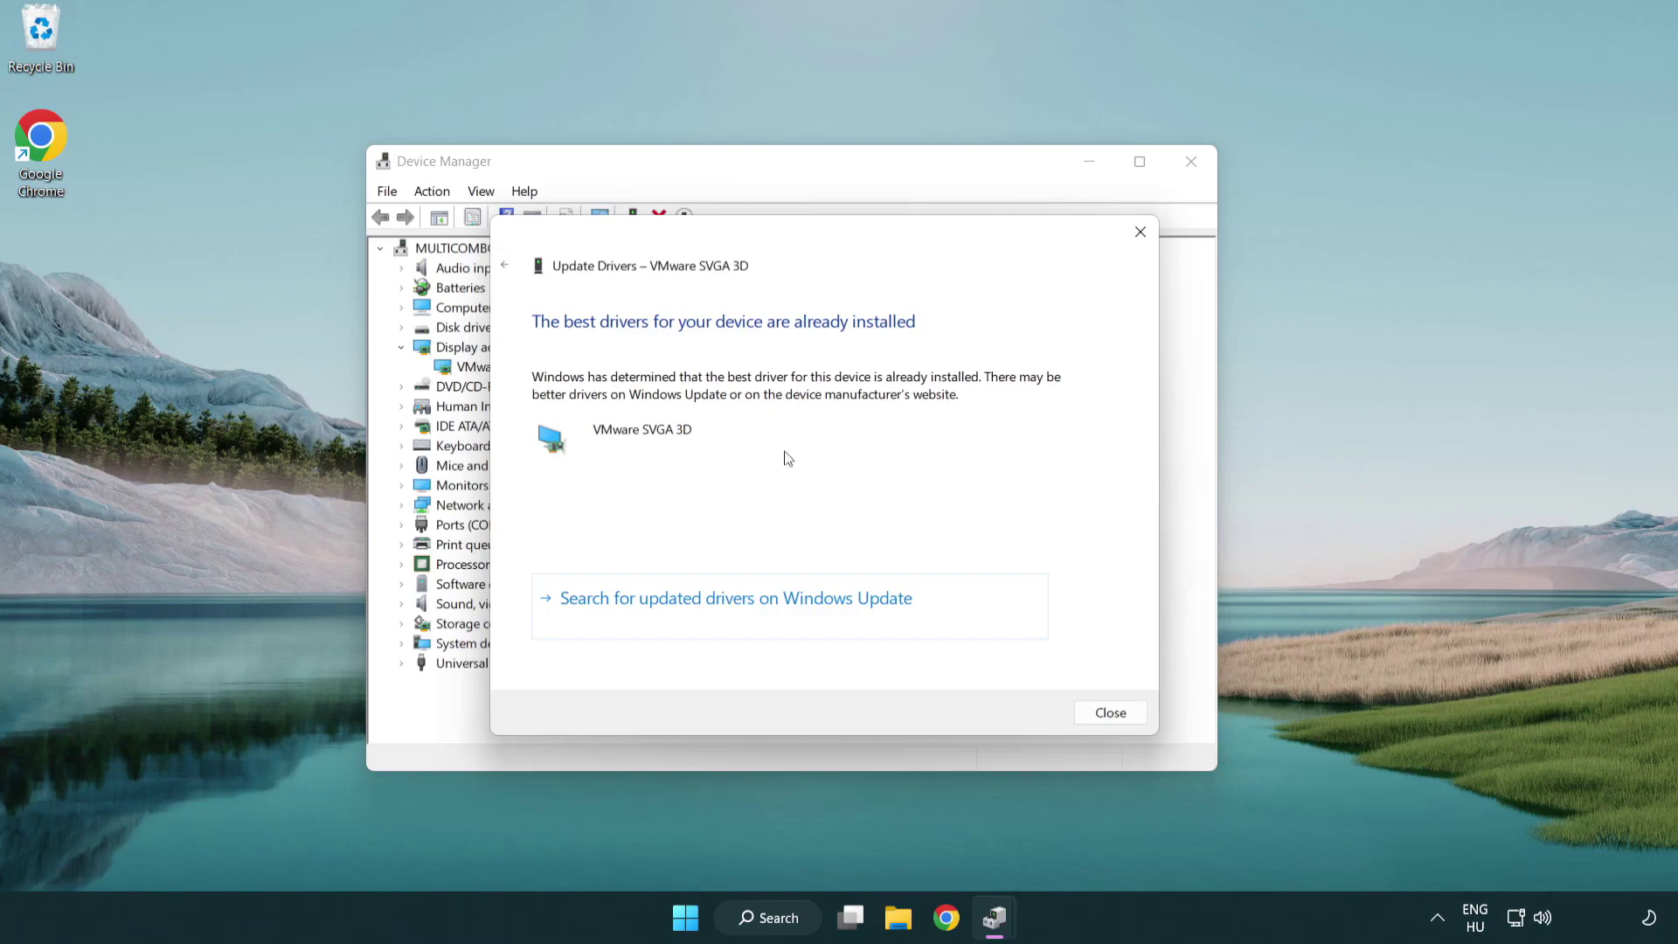
click(1112, 716)
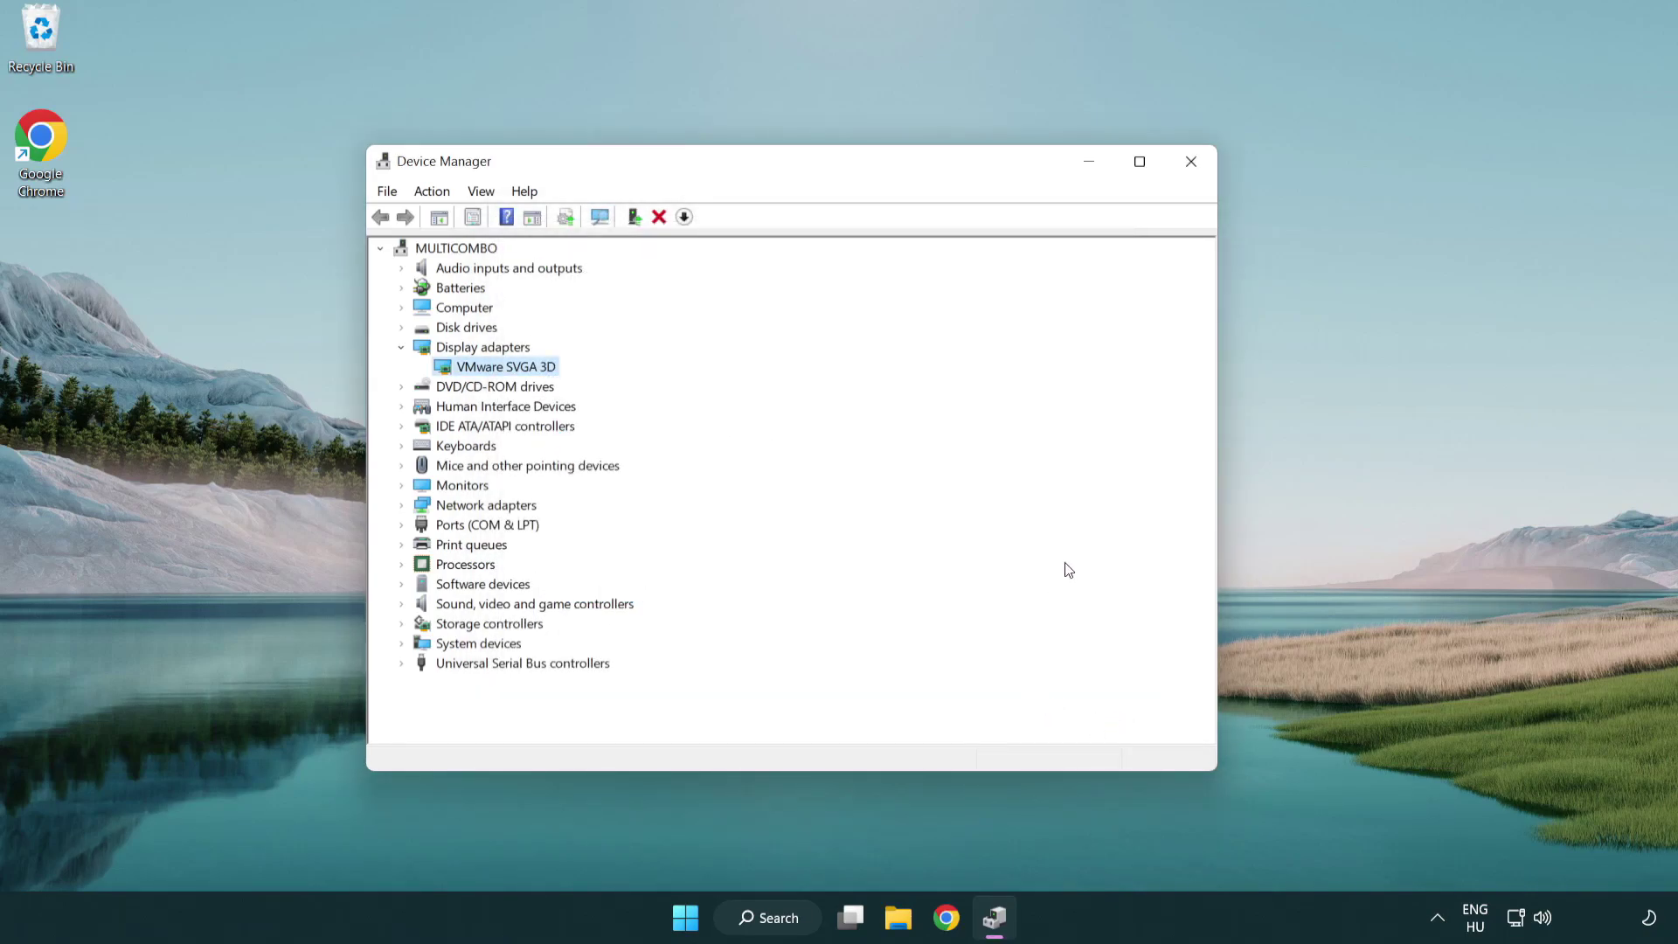
- Close Device Manager and bring up Windows Search to find Windows Update
click(1192, 161)
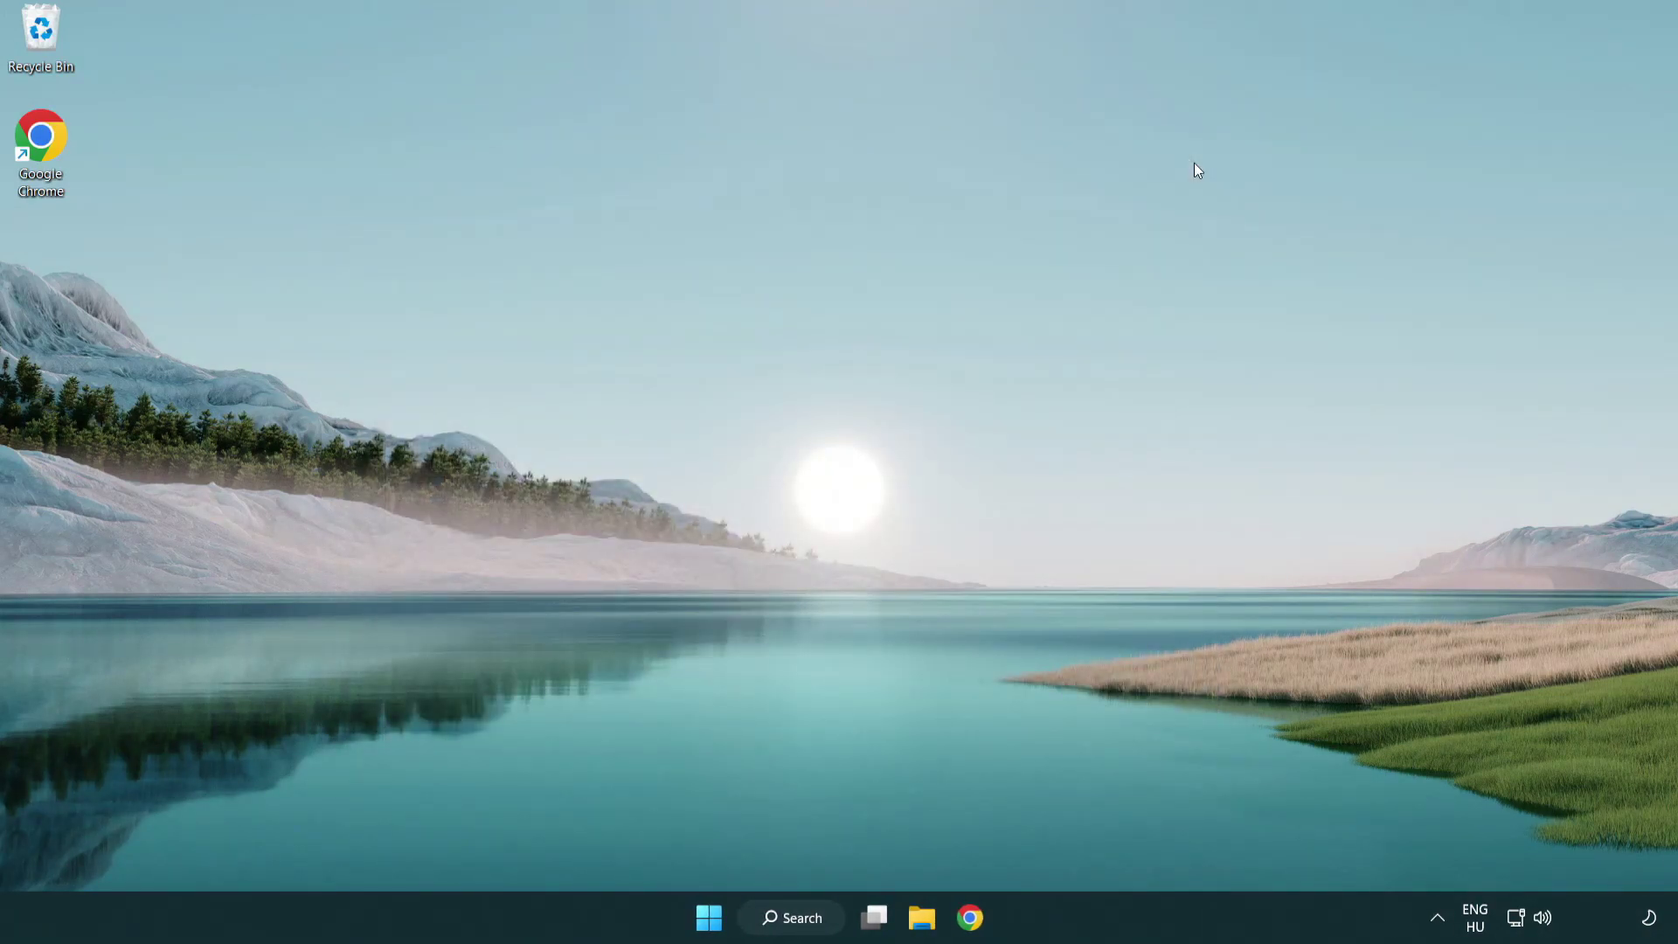
click(804, 917)
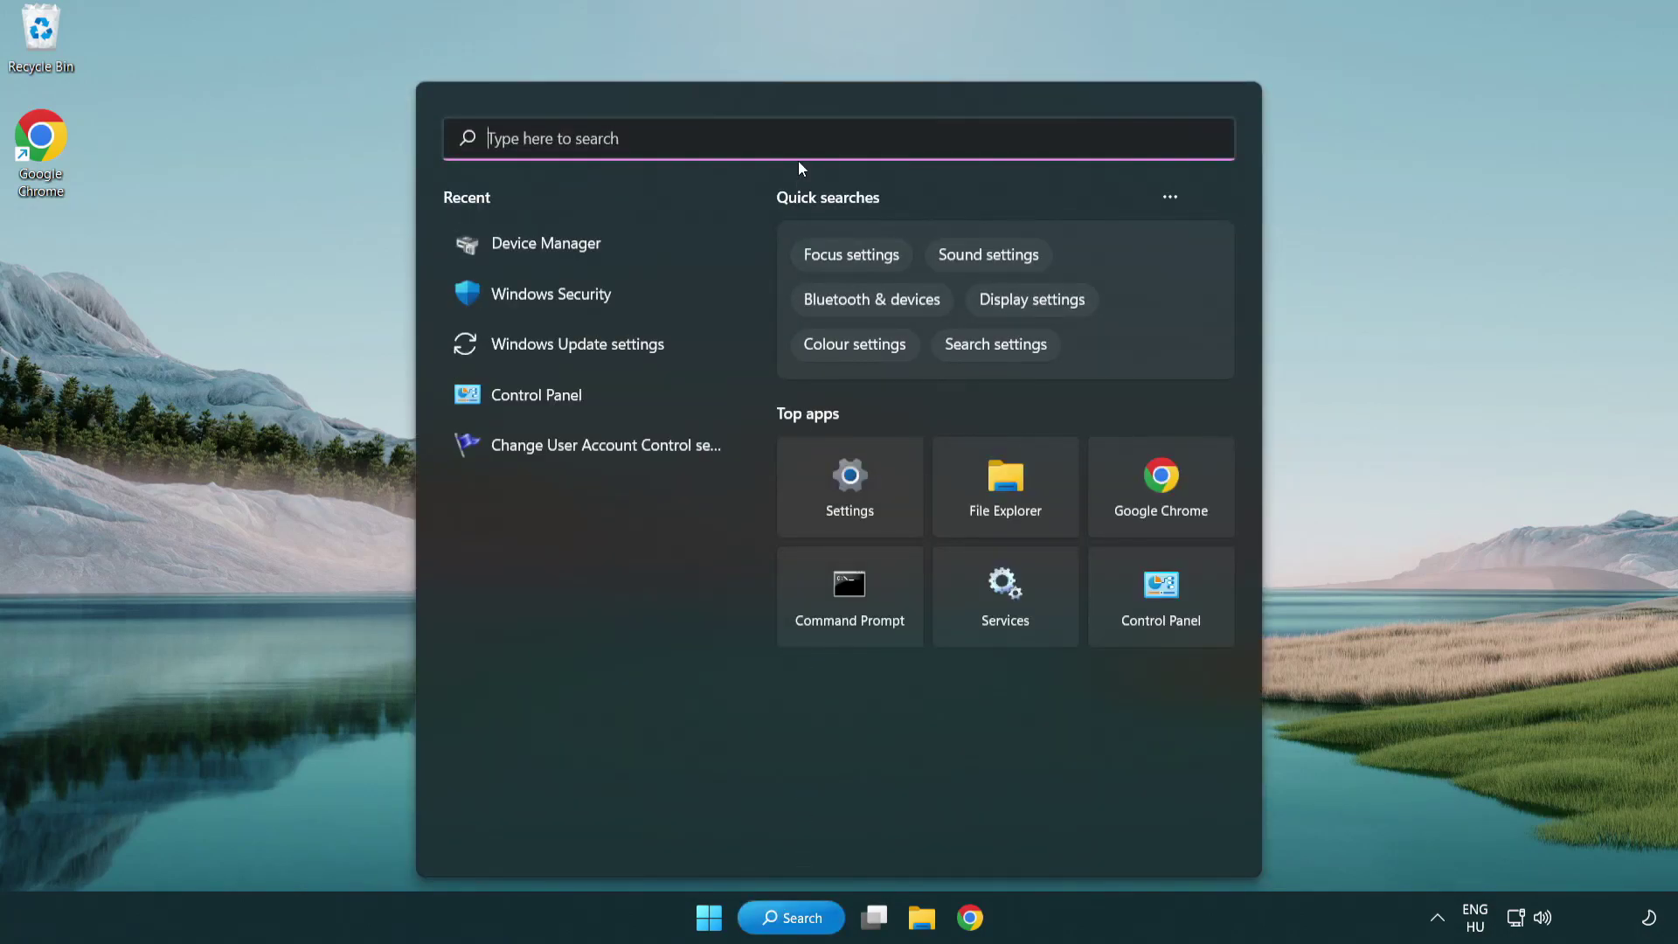
text(u)
text(pdate)
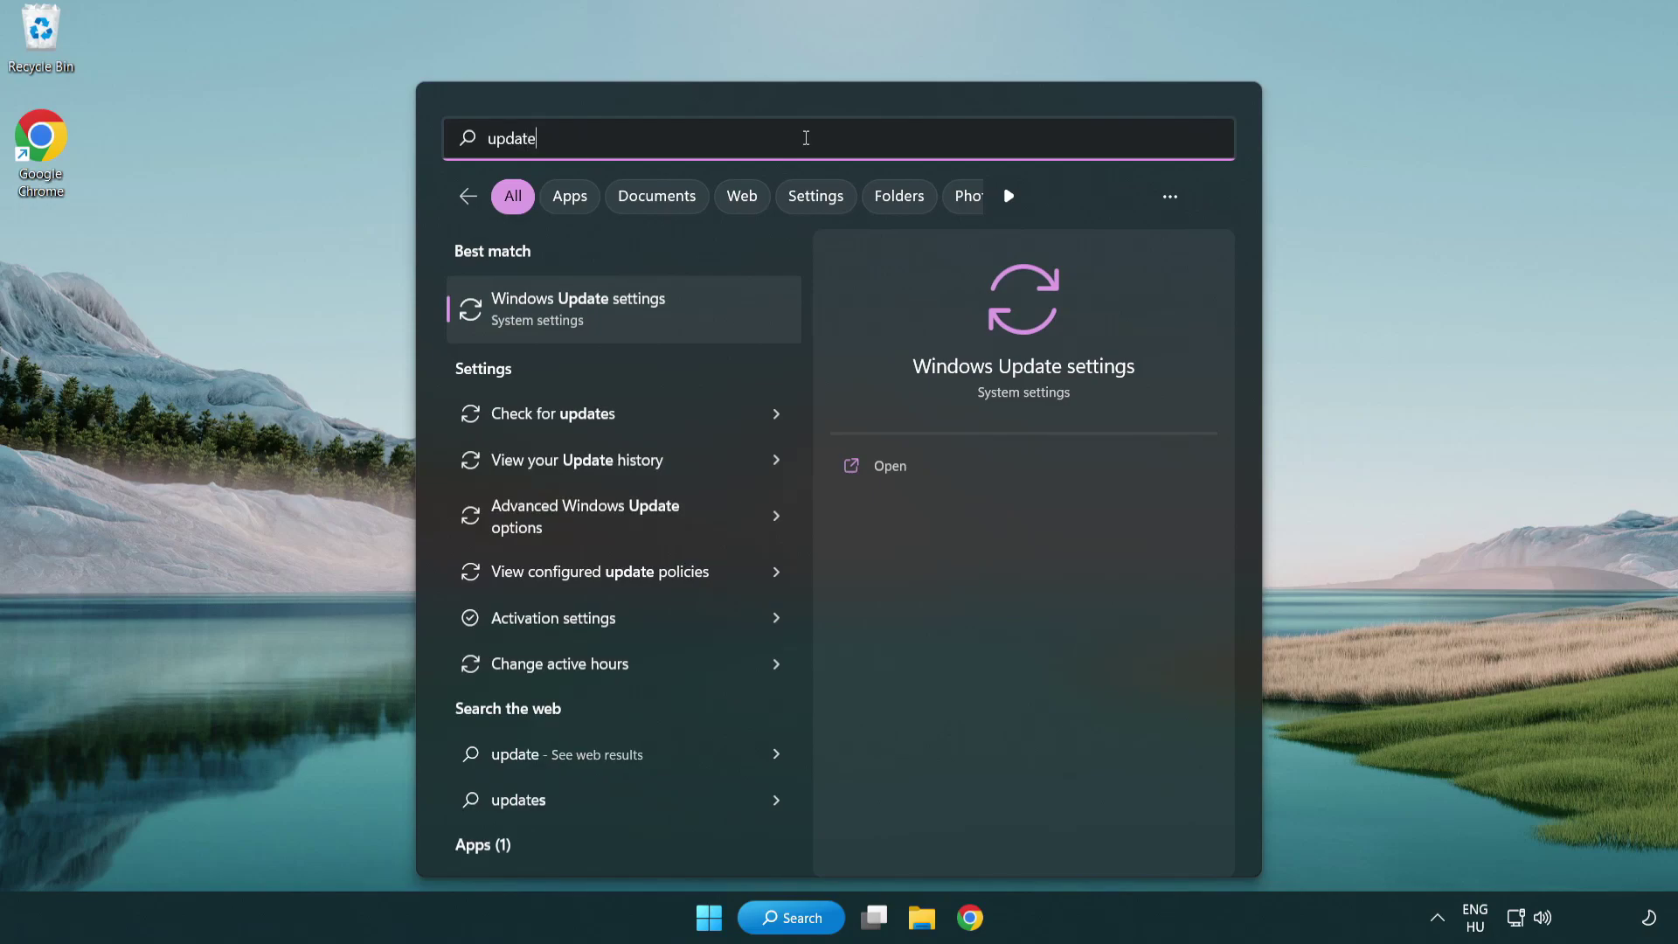
- Check for Windows updates, confirm the PC is up to date, and close Settings
click(653, 324)
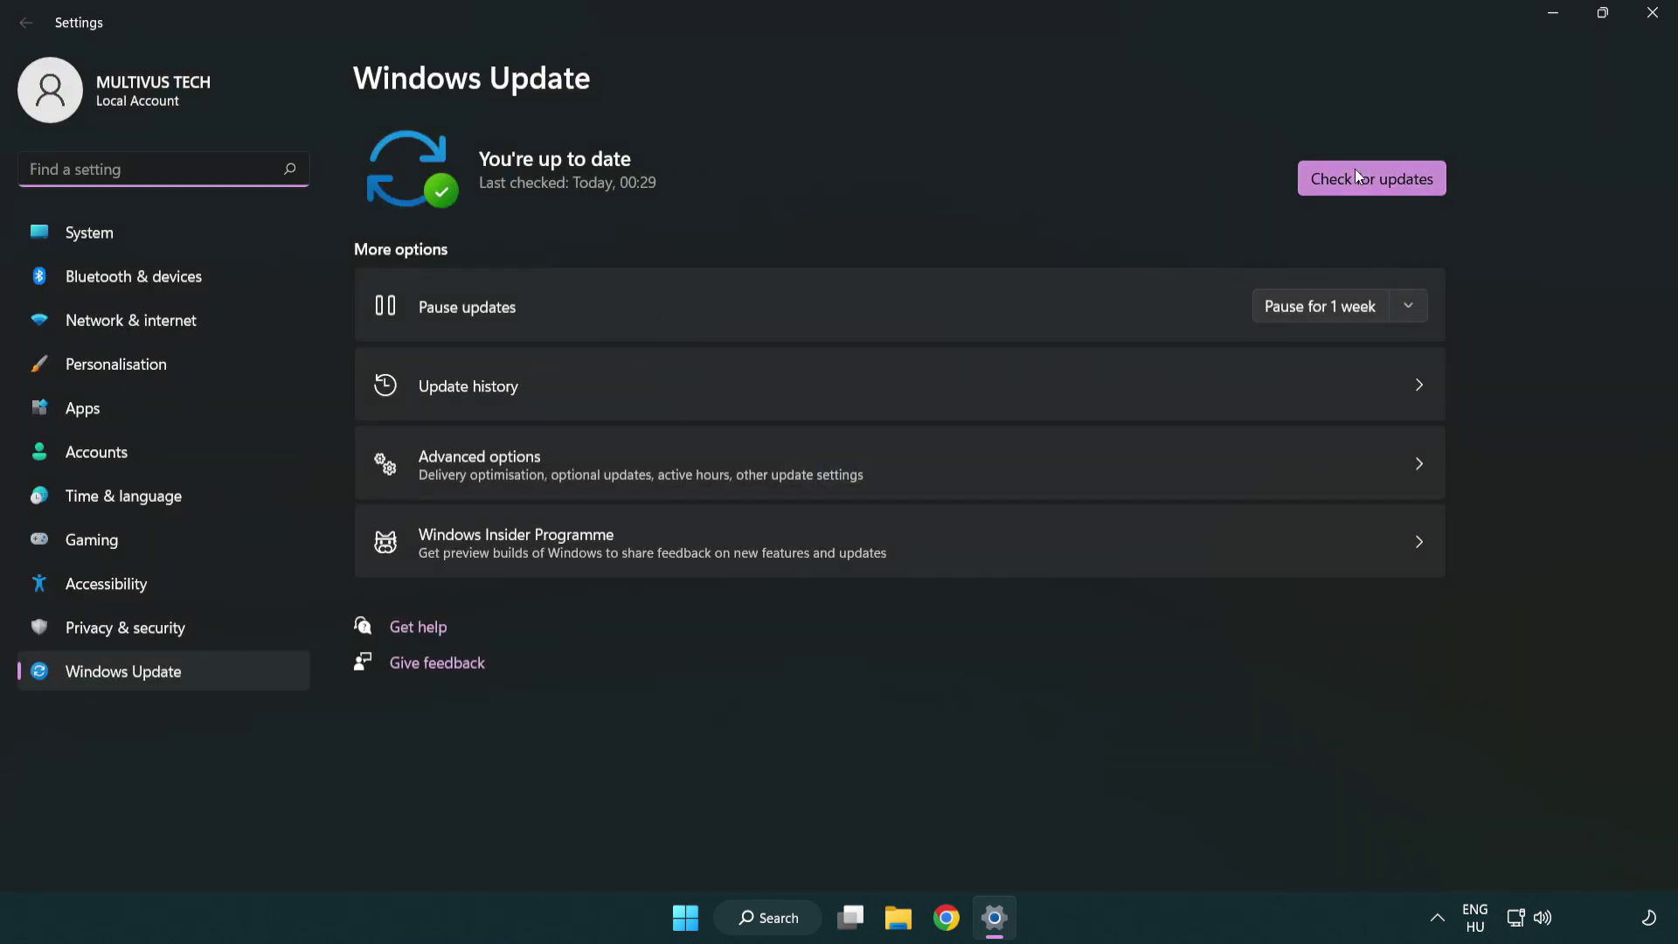
click(1401, 188)
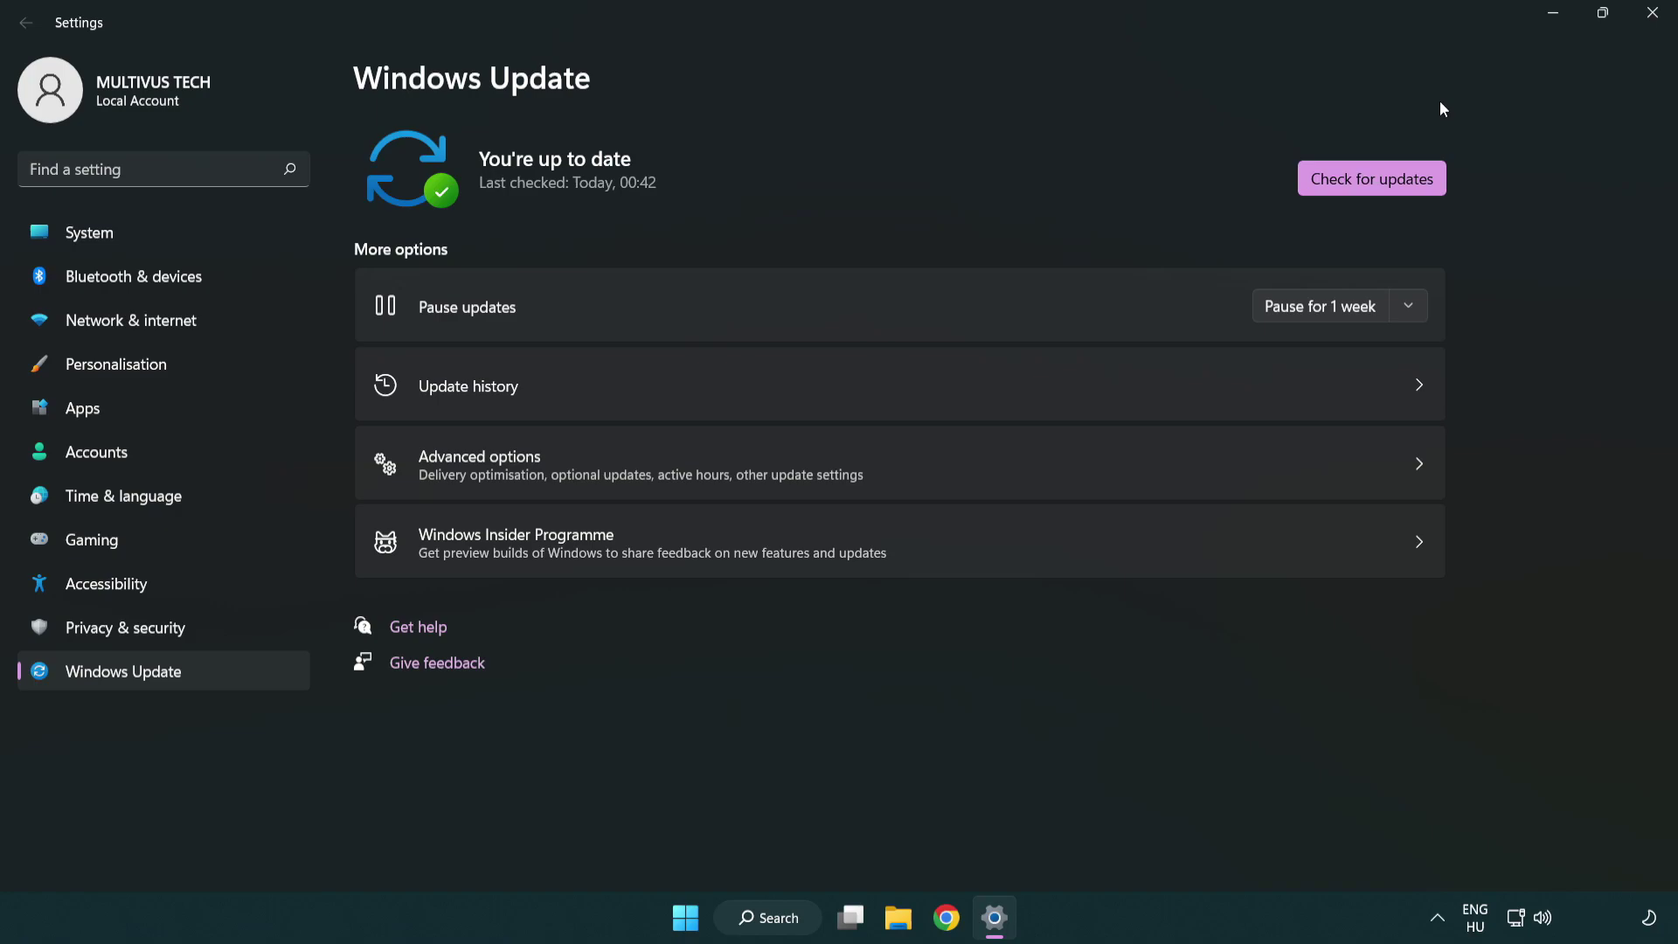
click(1646, 25)
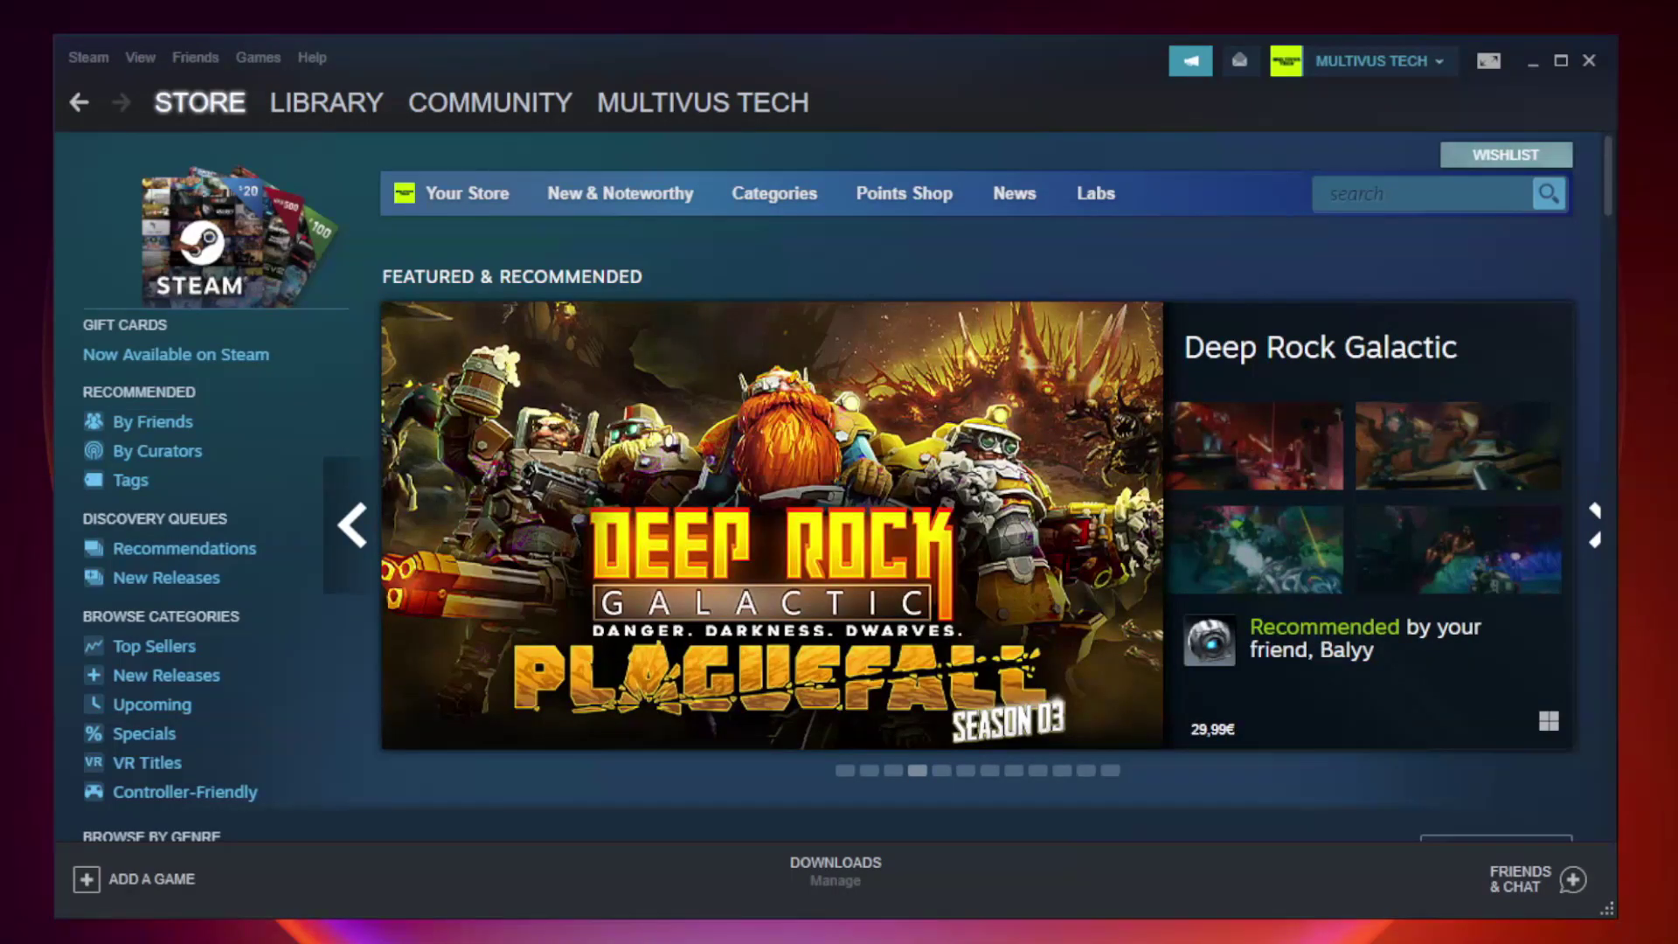
mouse_move(326, 102)
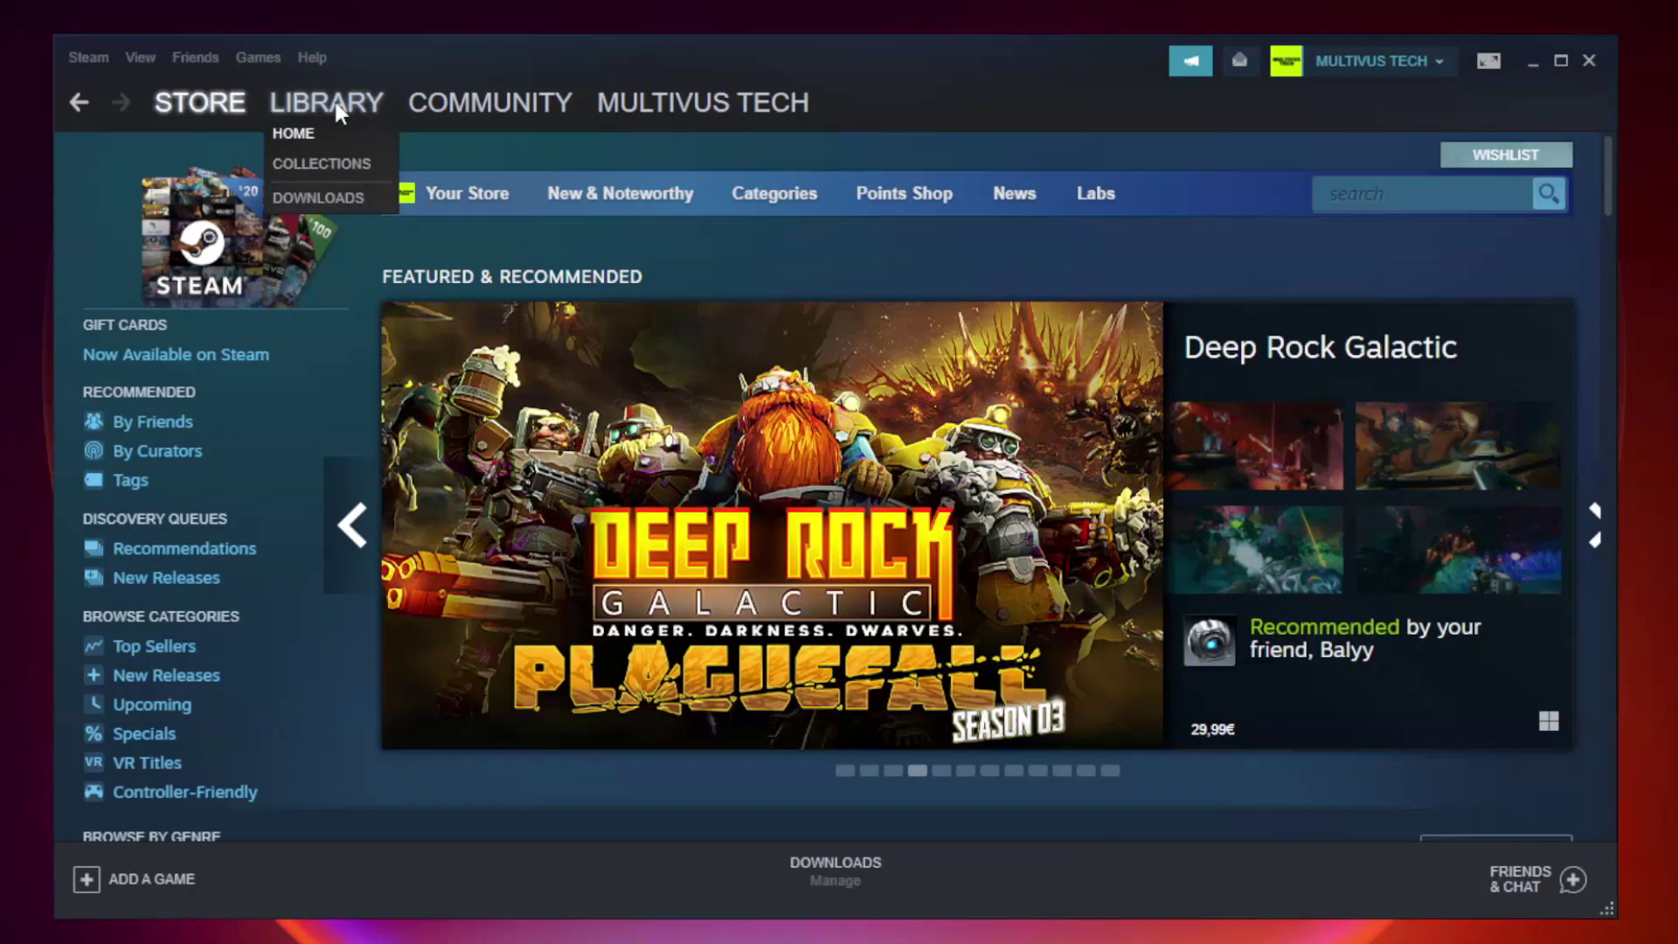
- Select YOUR NOT WORKING GAME in the Steam Library and view its properties
click(340, 113)
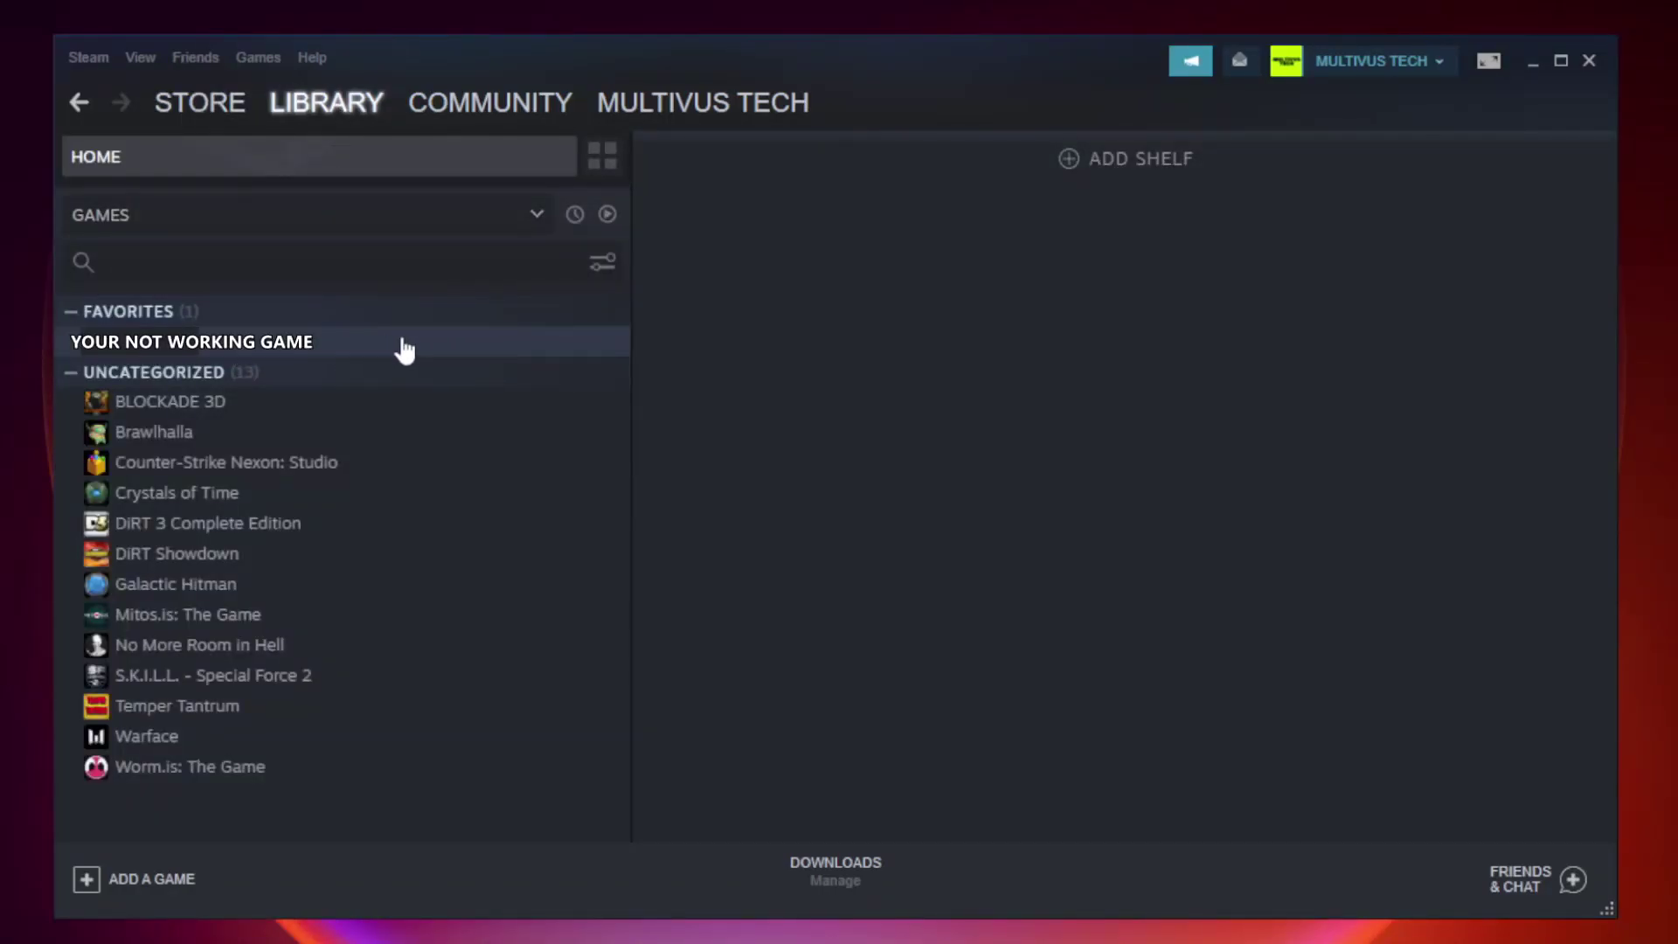
click(362, 346)
right_click(361, 346)
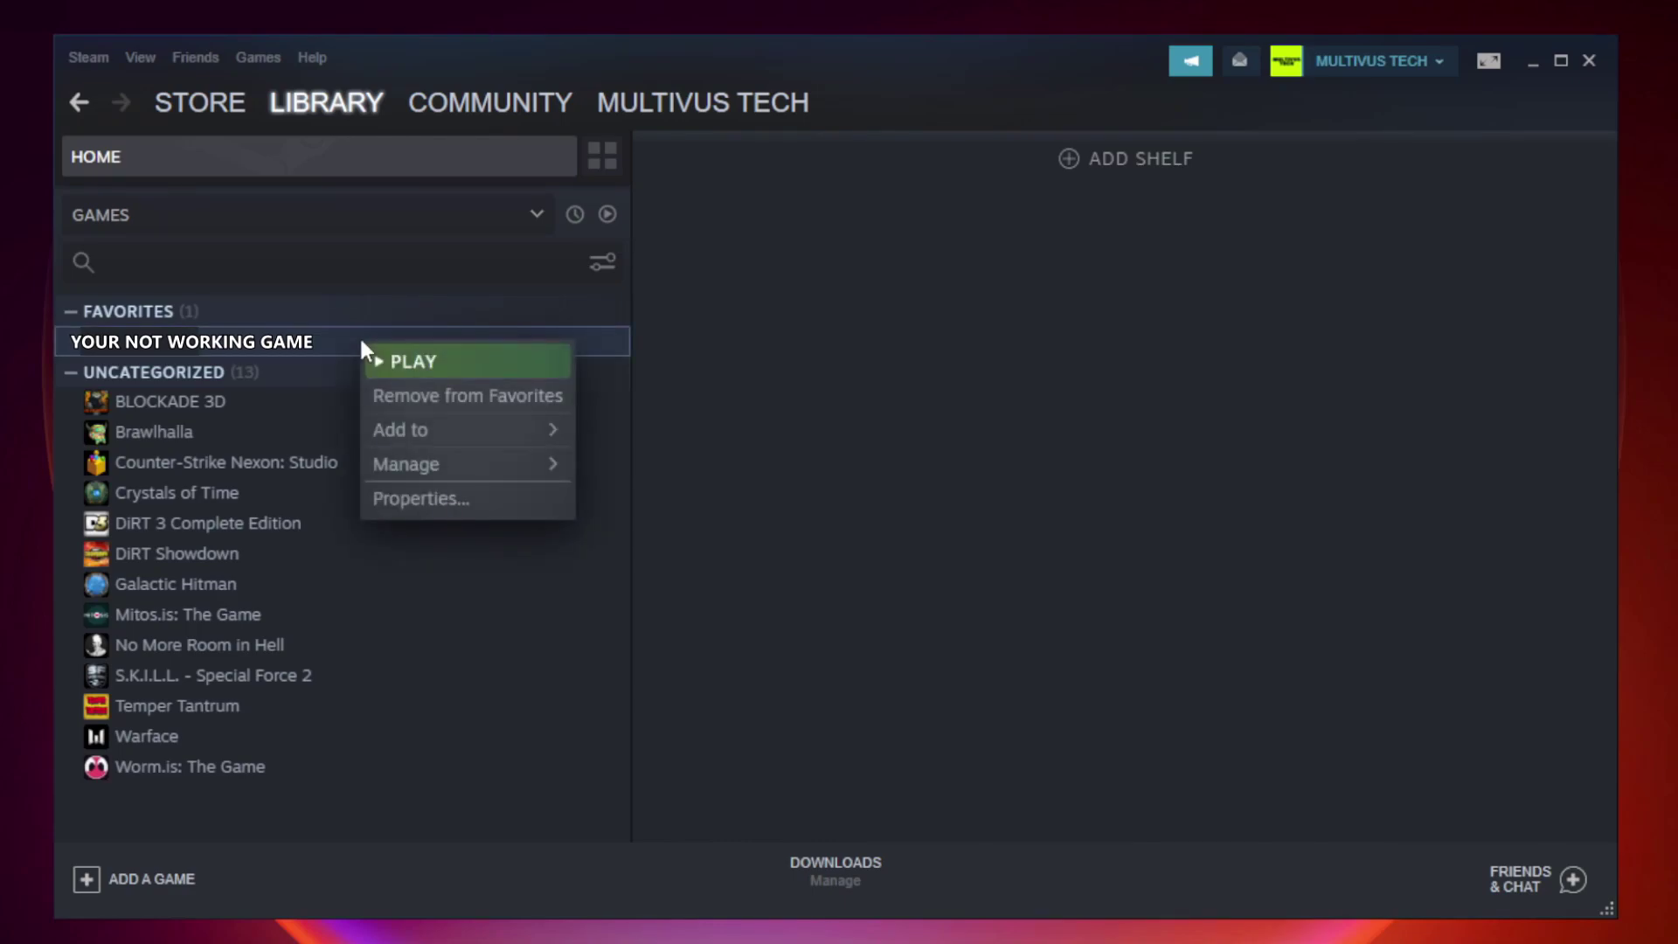
click(461, 497)
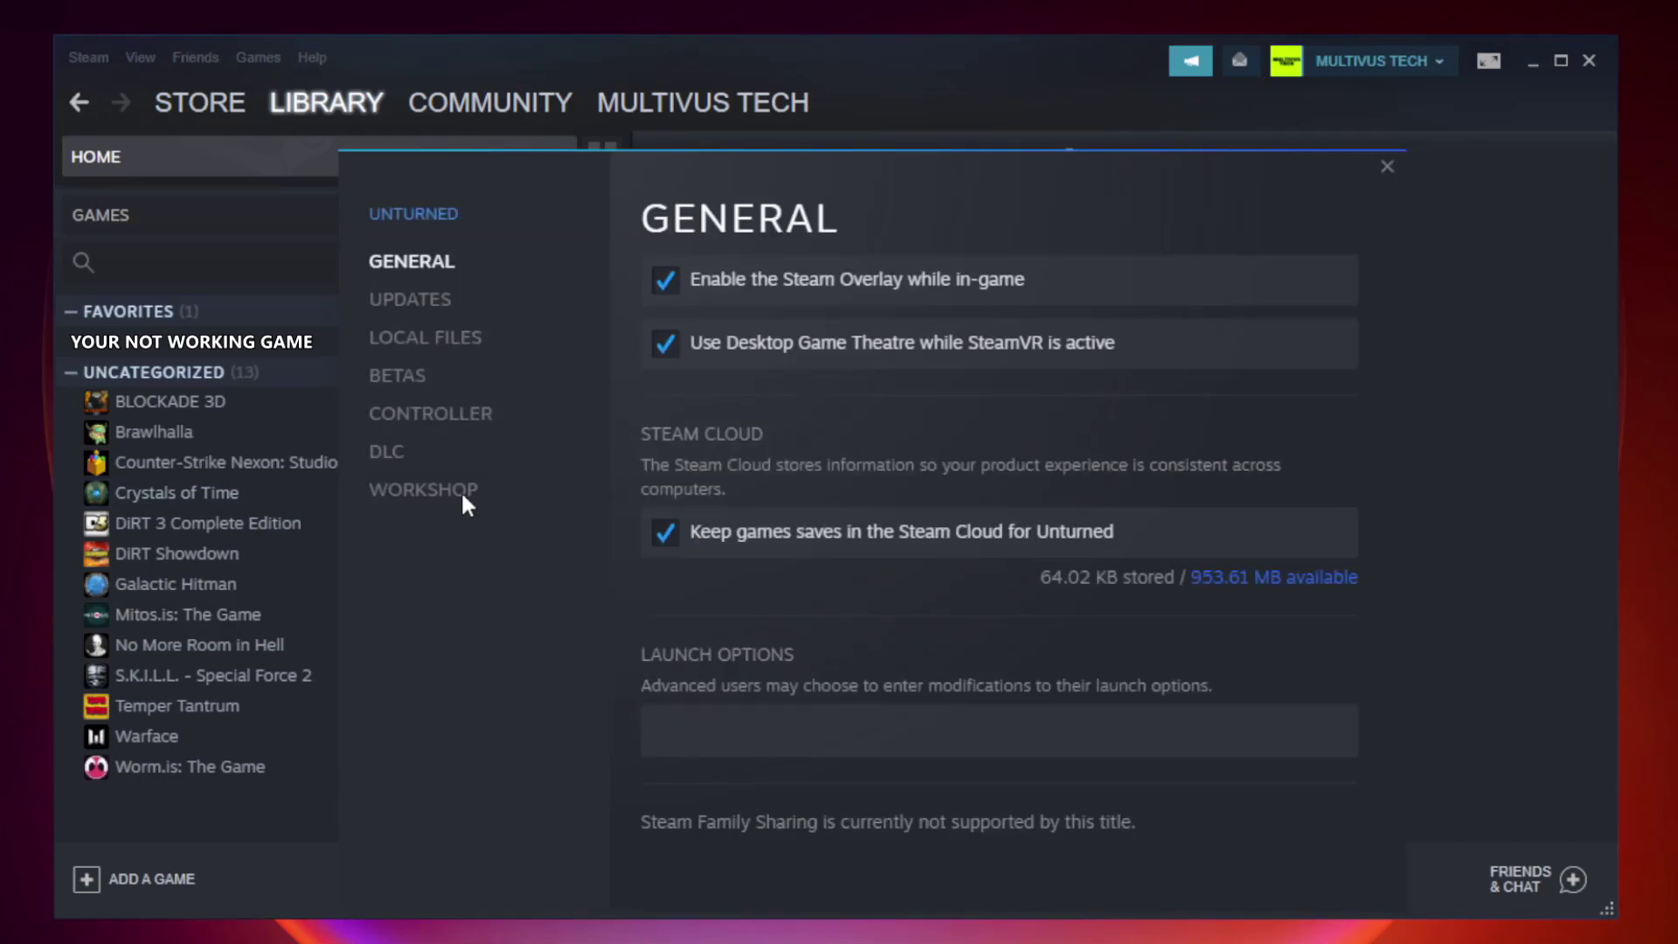
- Verify the integrity of the game's local files until all 9192 validate
click(443, 340)
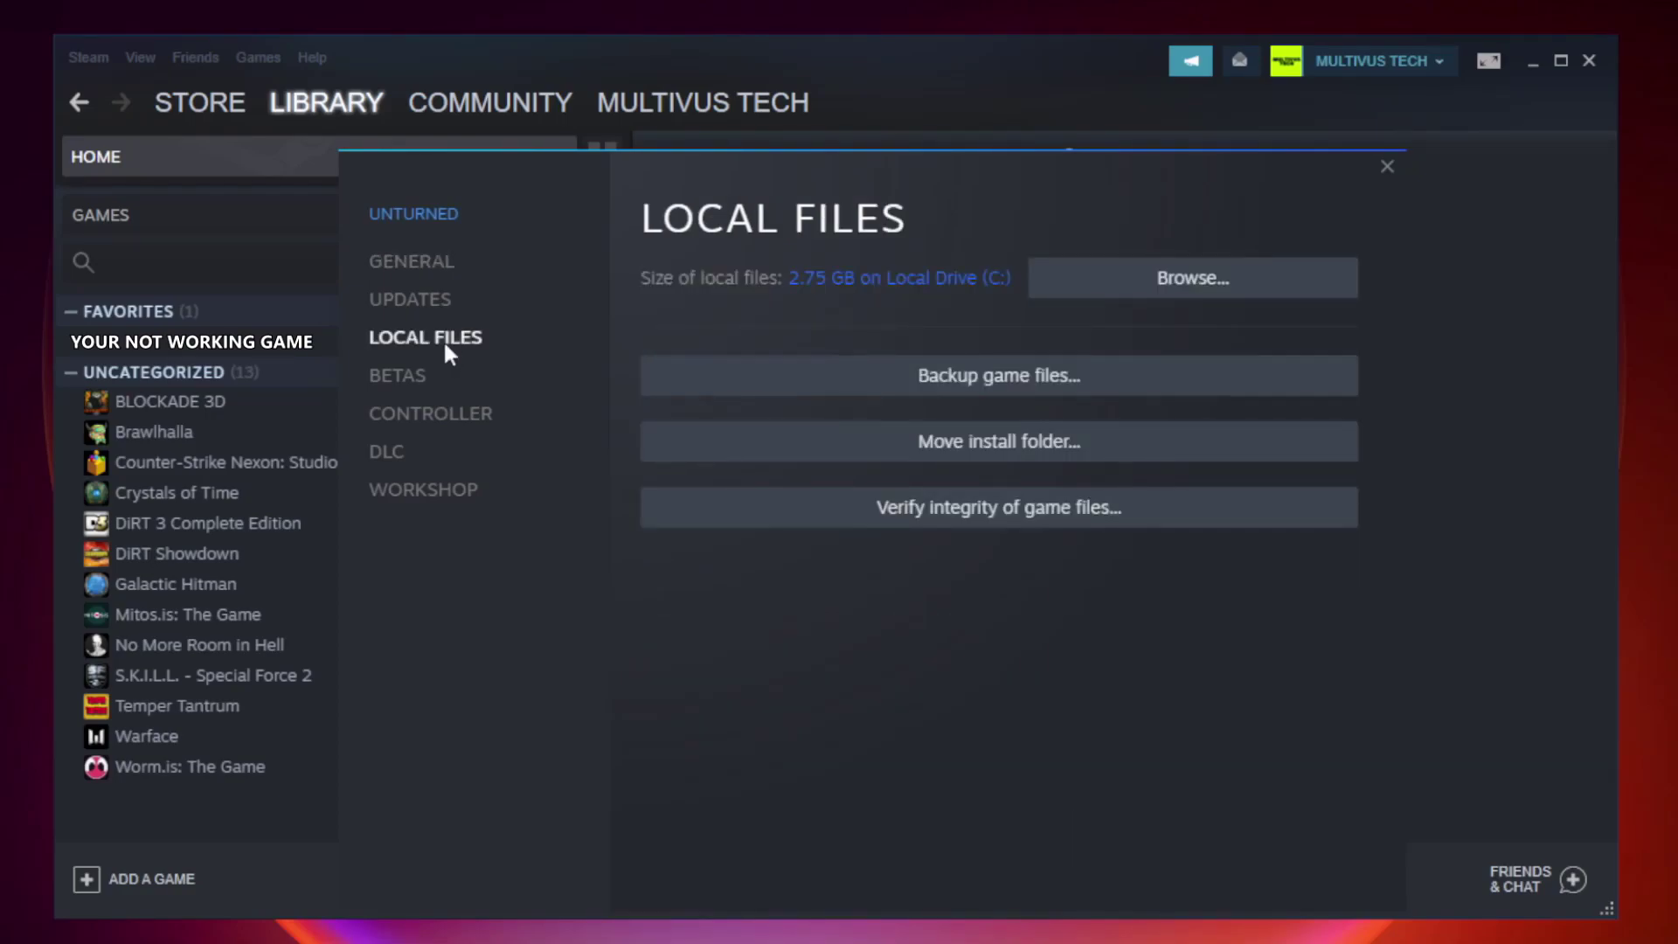
click(1014, 515)
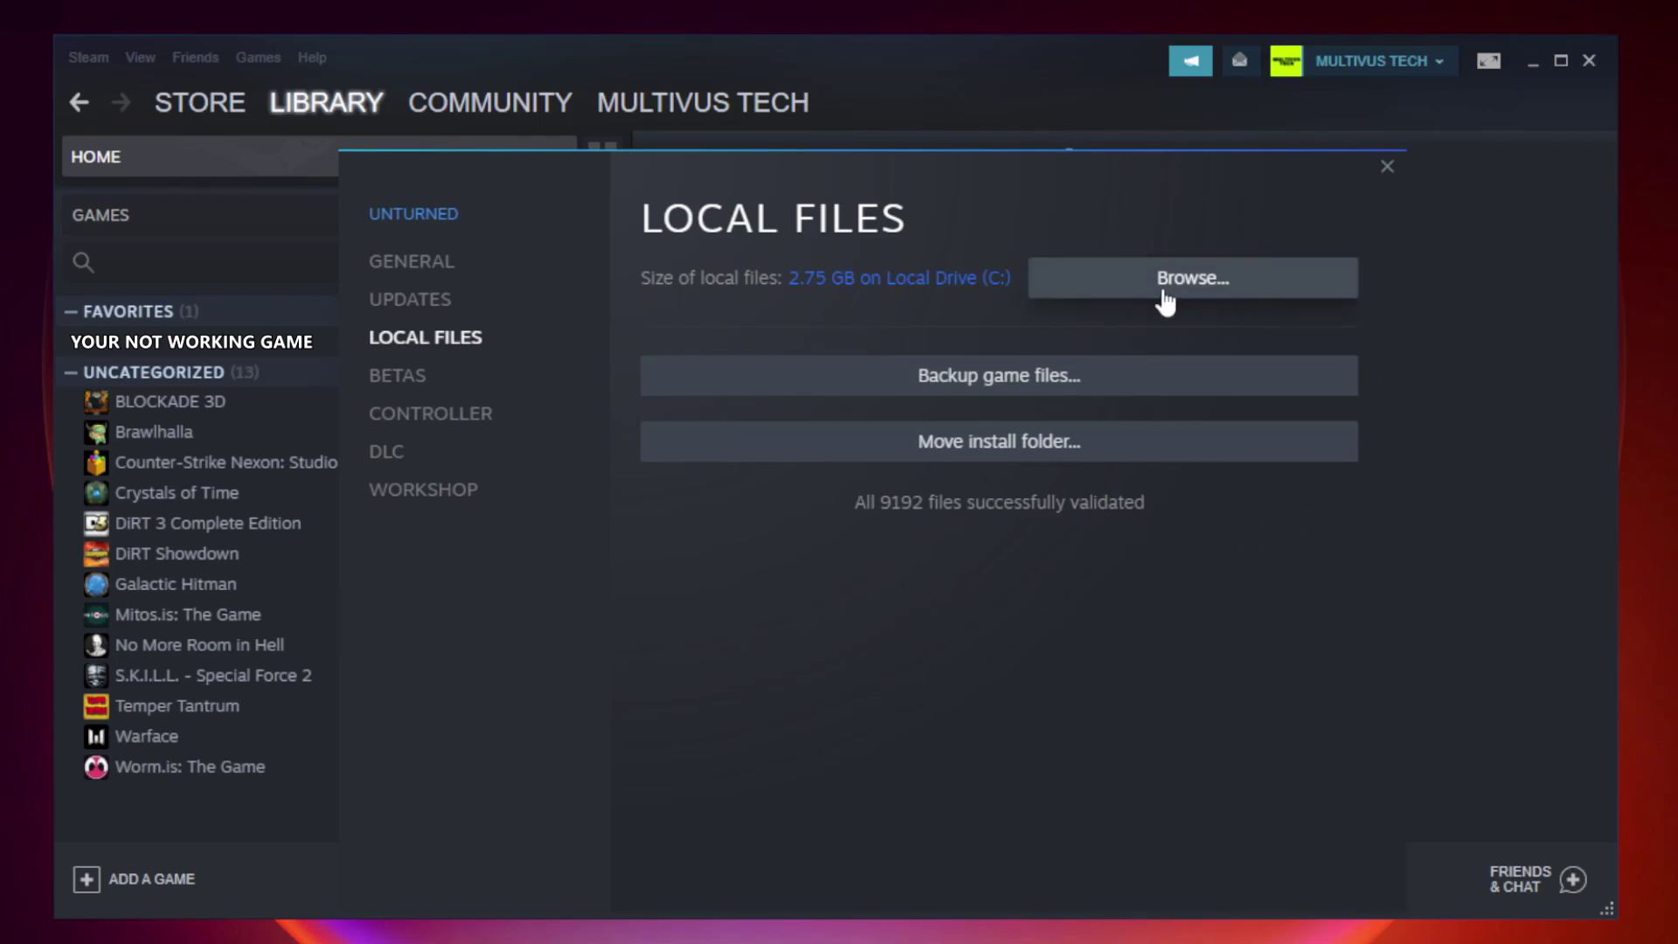
- Browse to the game's install folder and bring up actions for the YOUR NOT WORKING GAME shortcut
click(1199, 302)
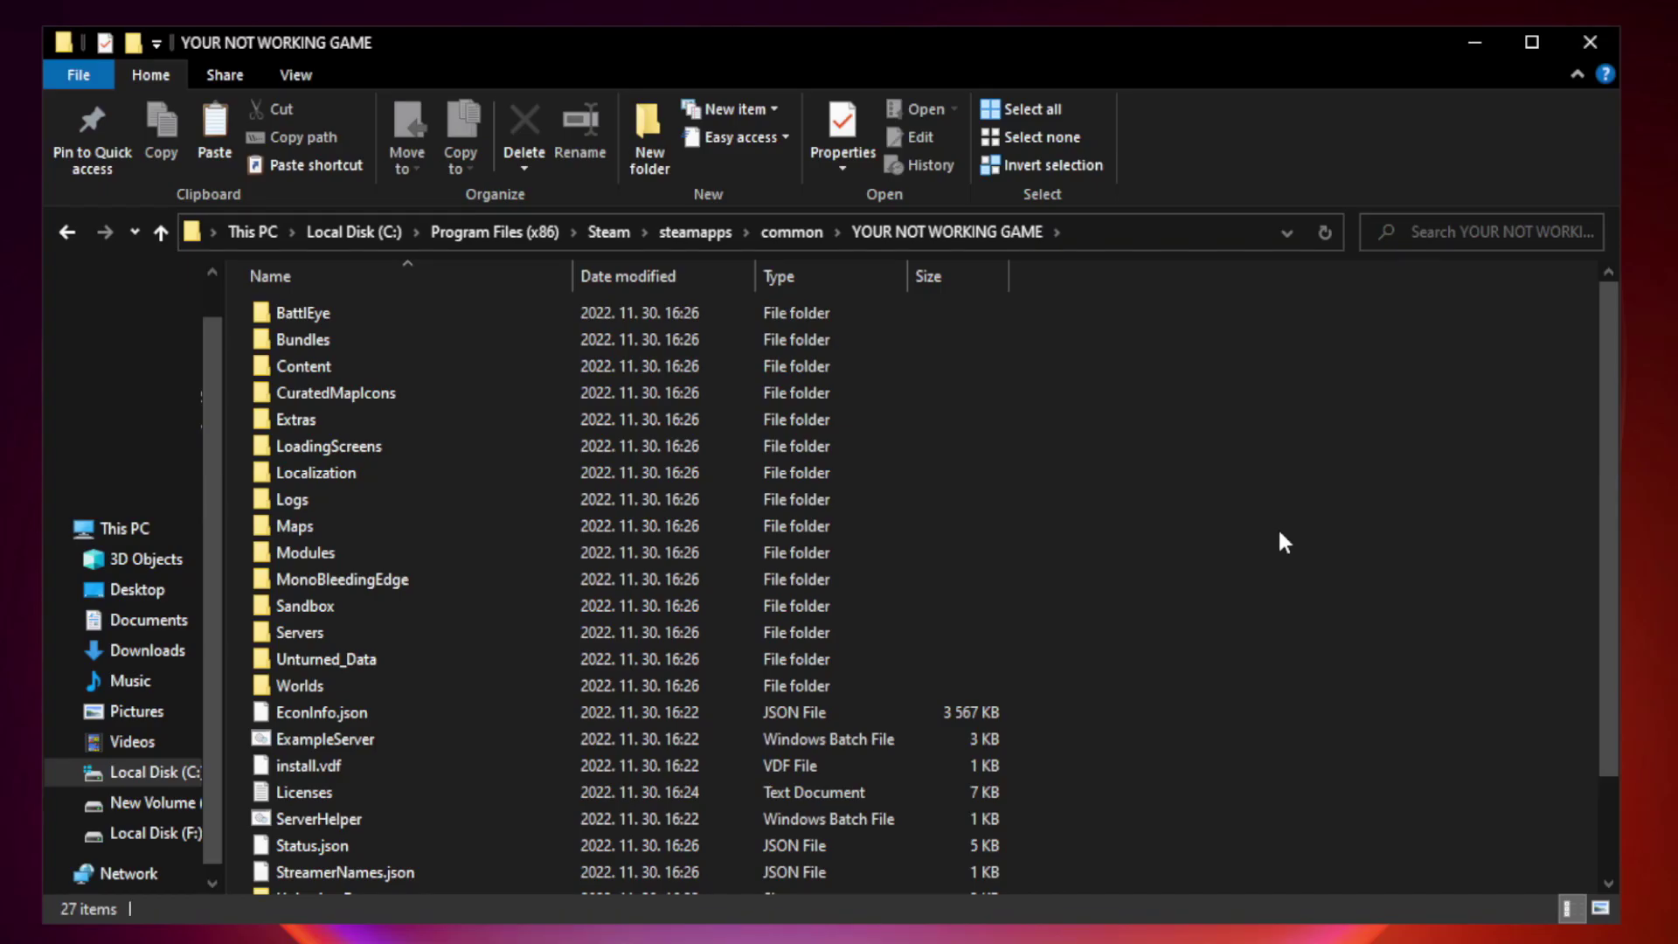
drag(1610, 458, 1612, 612)
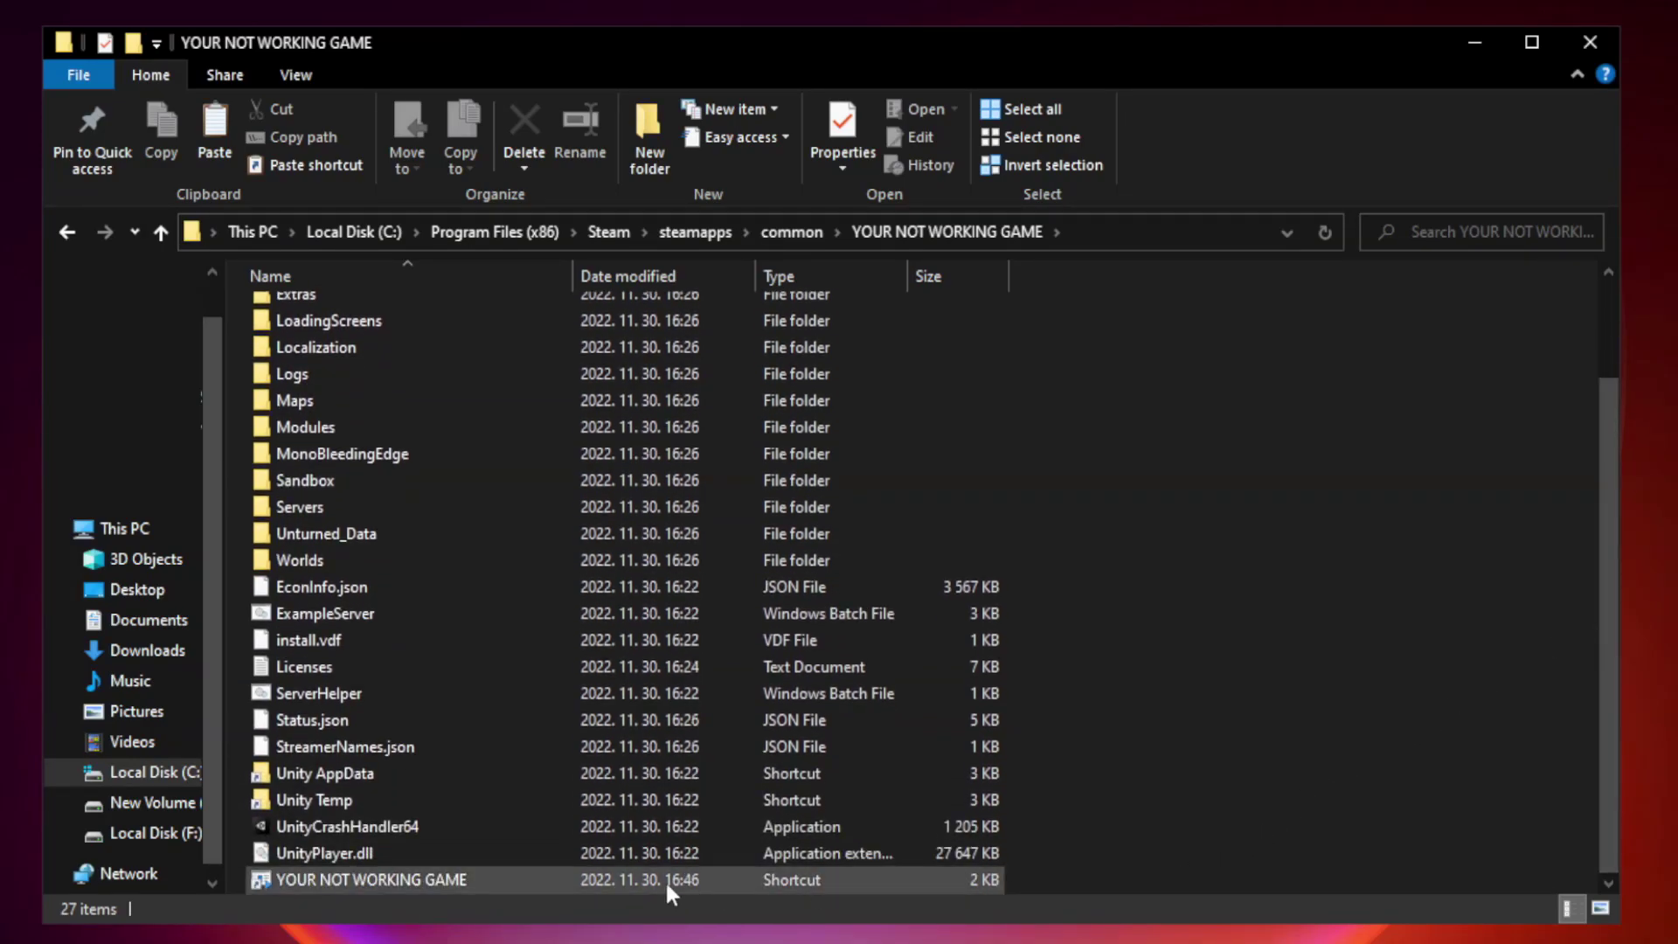
click(580, 883)
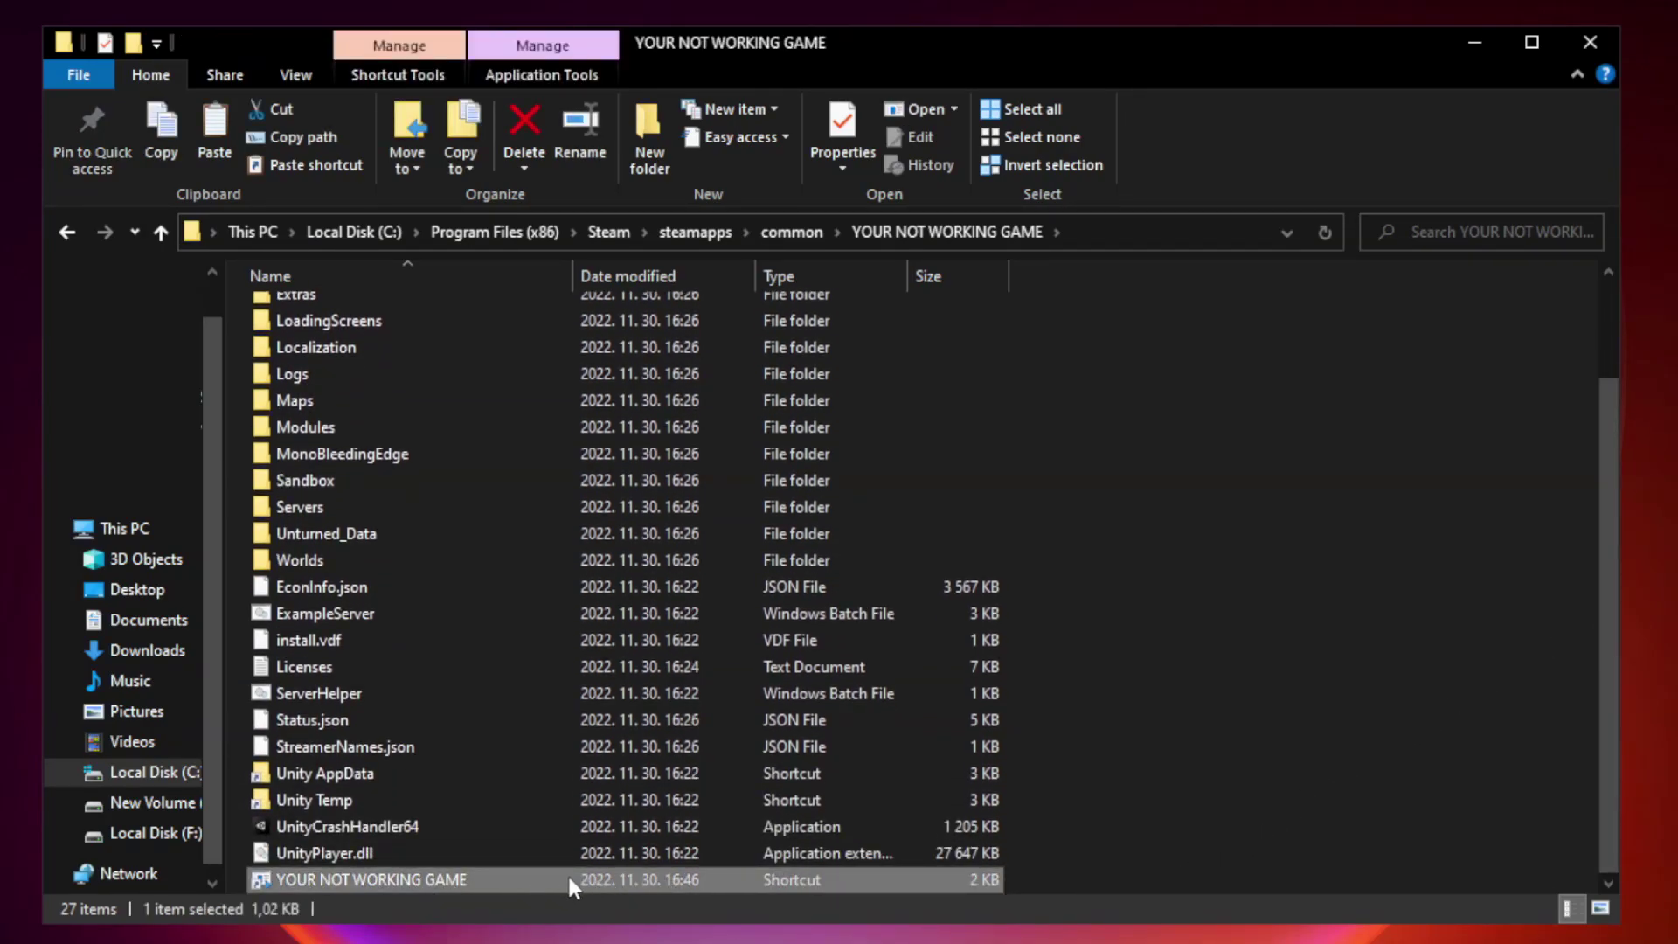
right_click(568, 873)
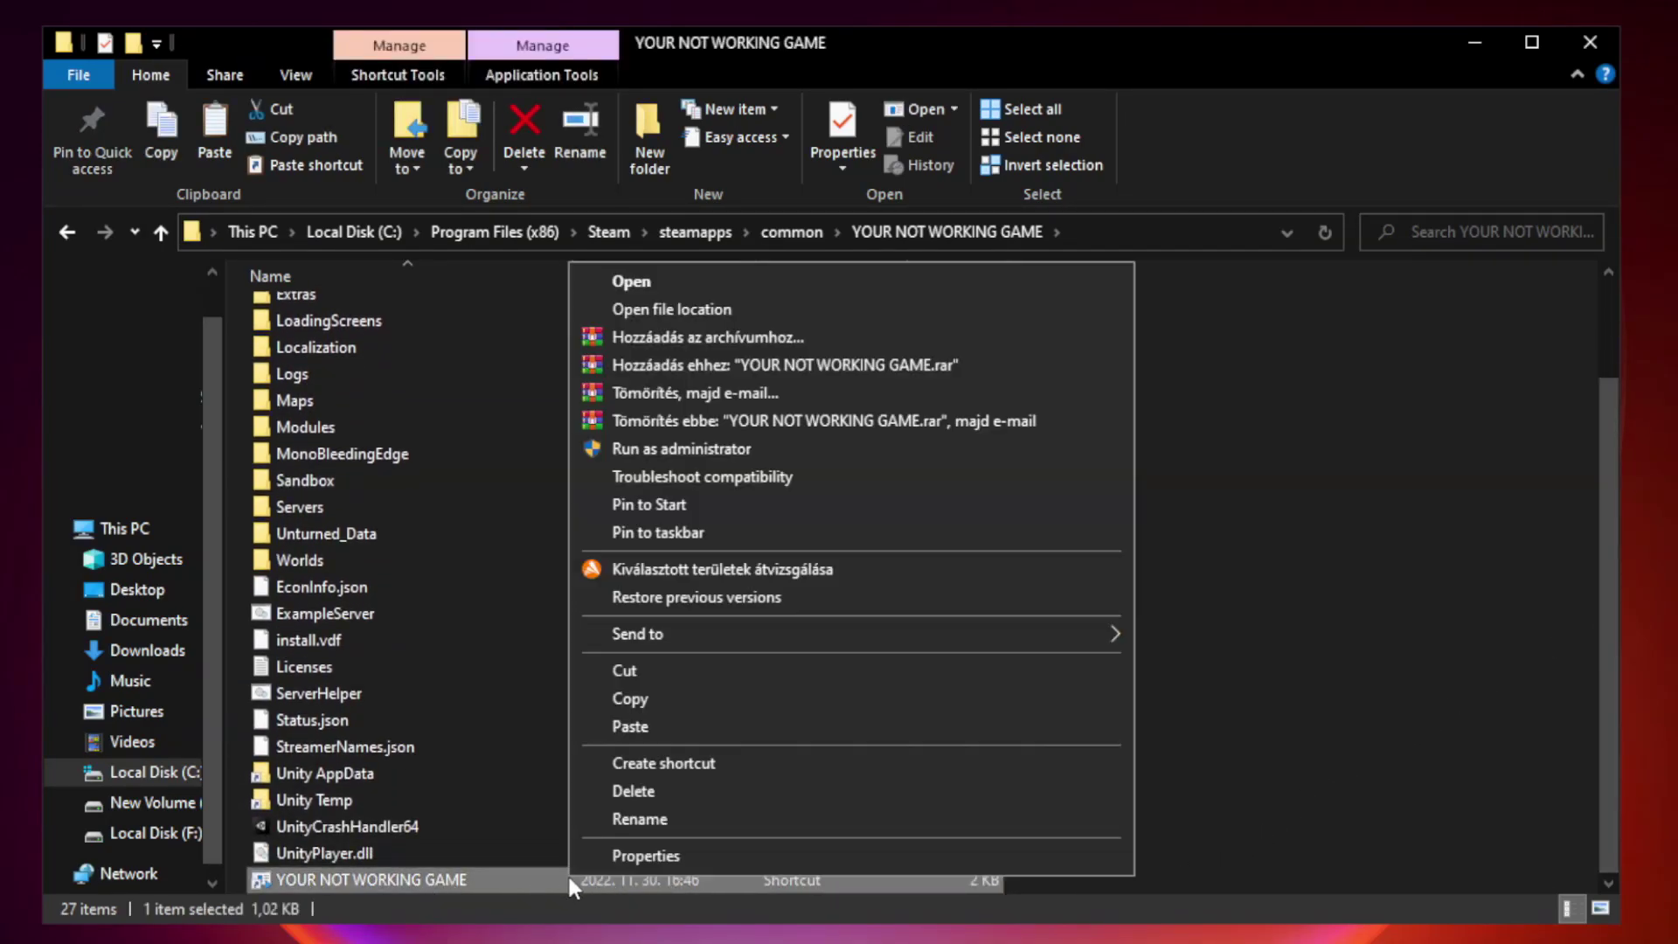
- In the shortcut's Compatibility settings, enable compatibility mode for Windows 8
click(846, 859)
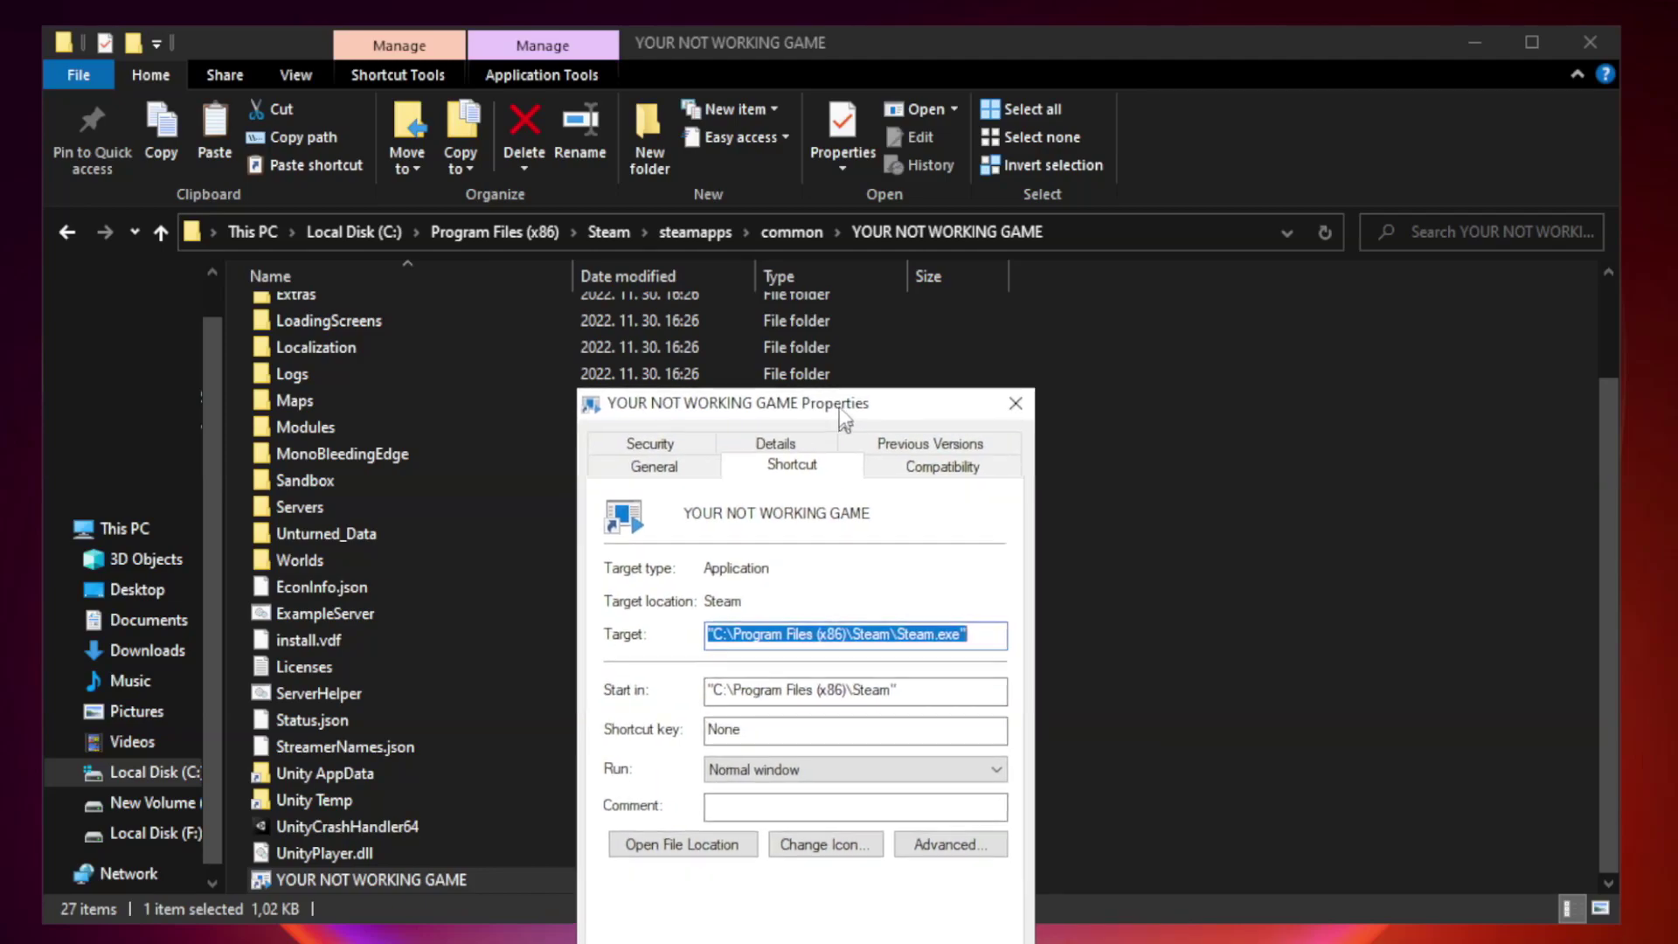
drag(834, 463, 833, 189)
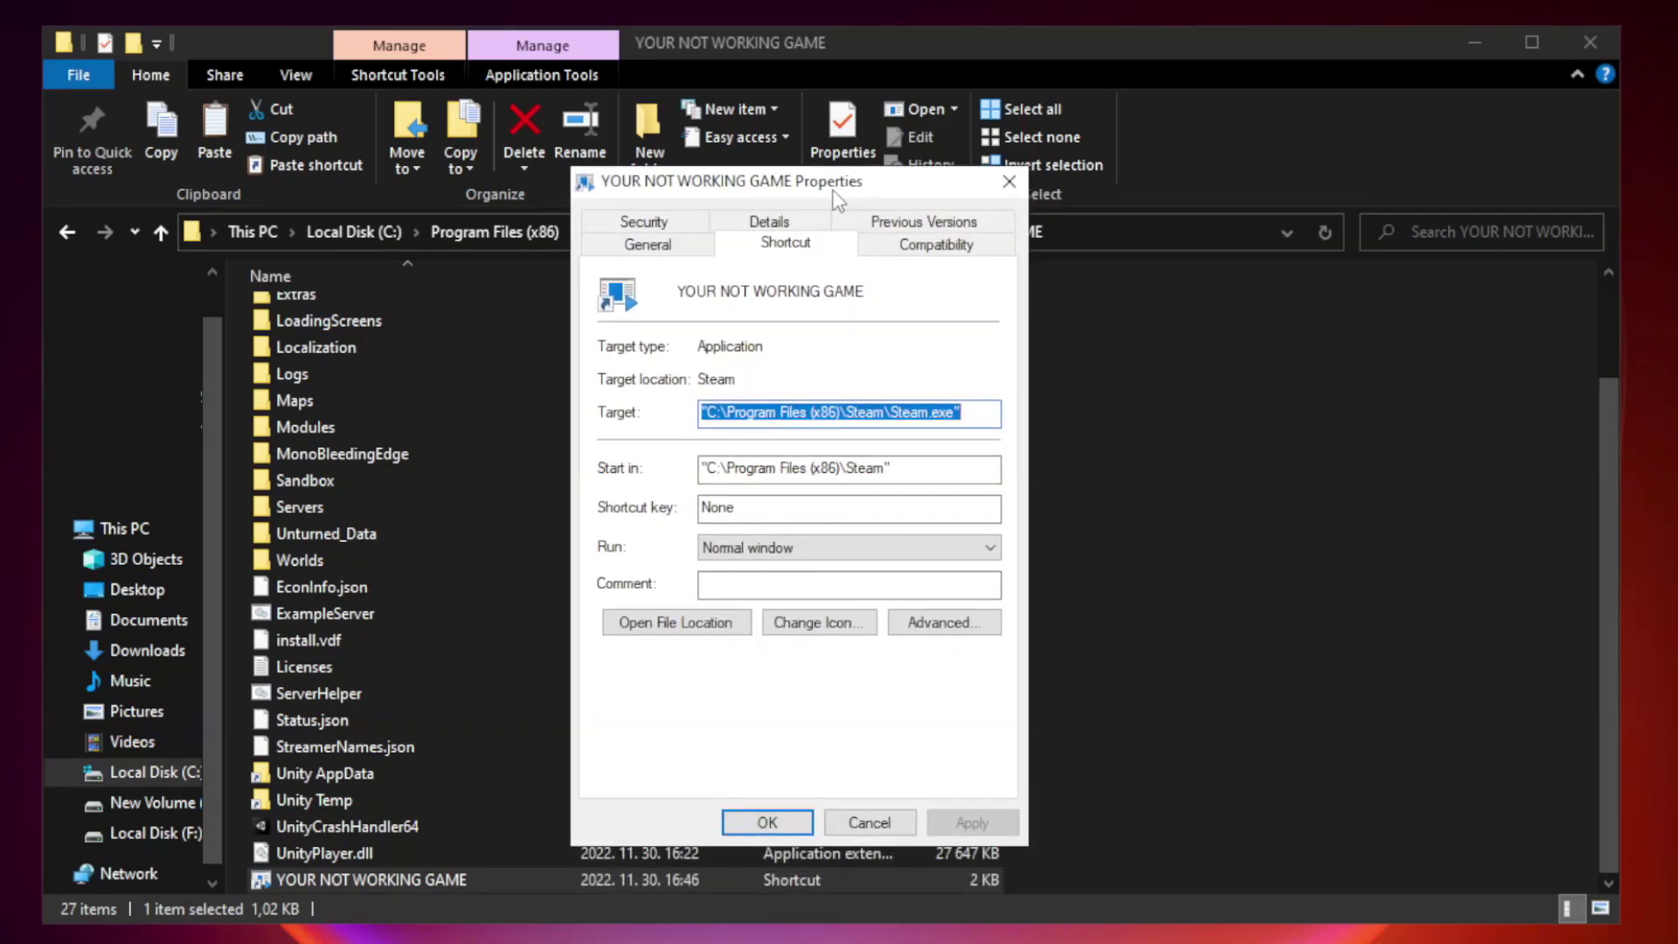
click(933, 246)
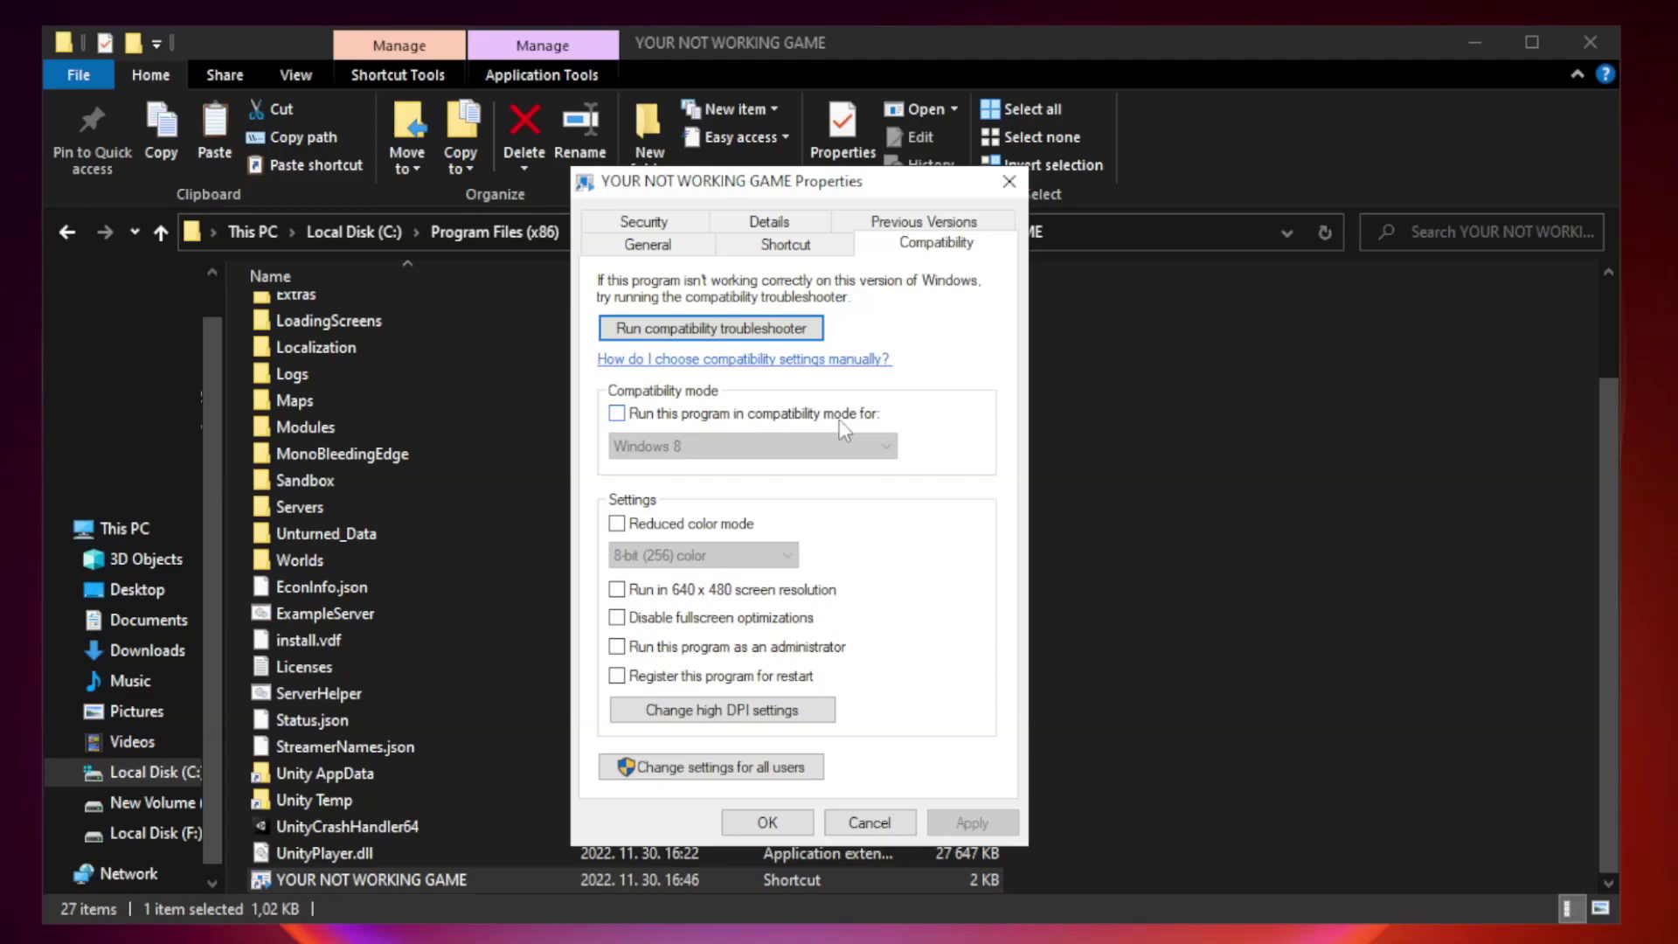
click(666, 417)
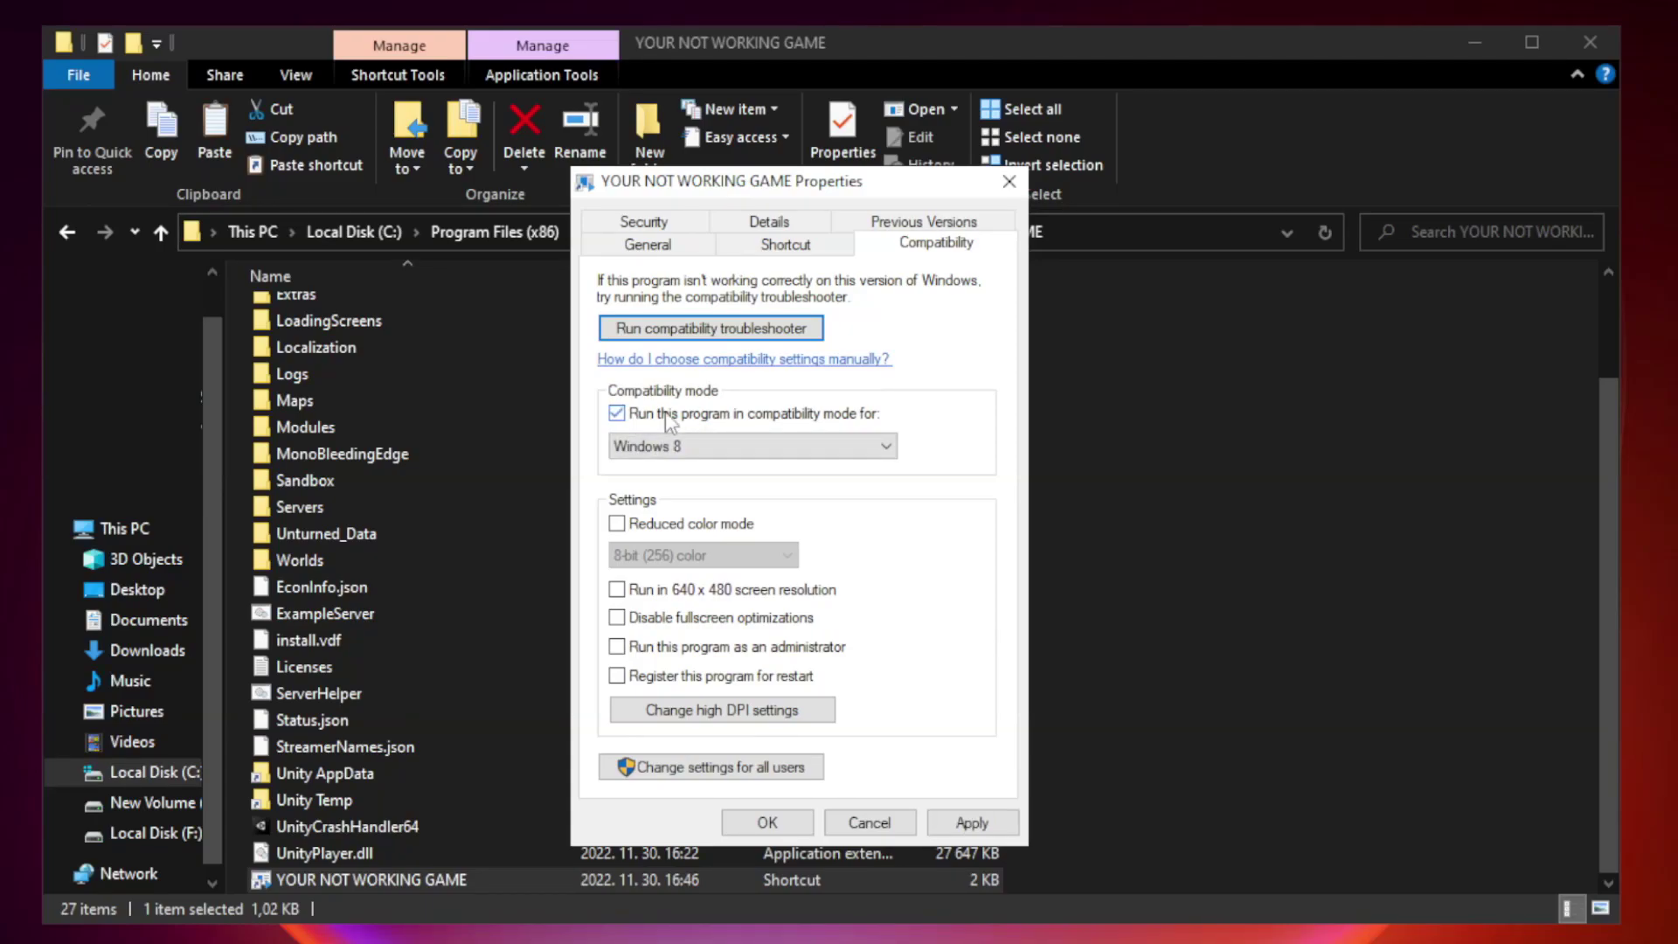
click(716, 446)
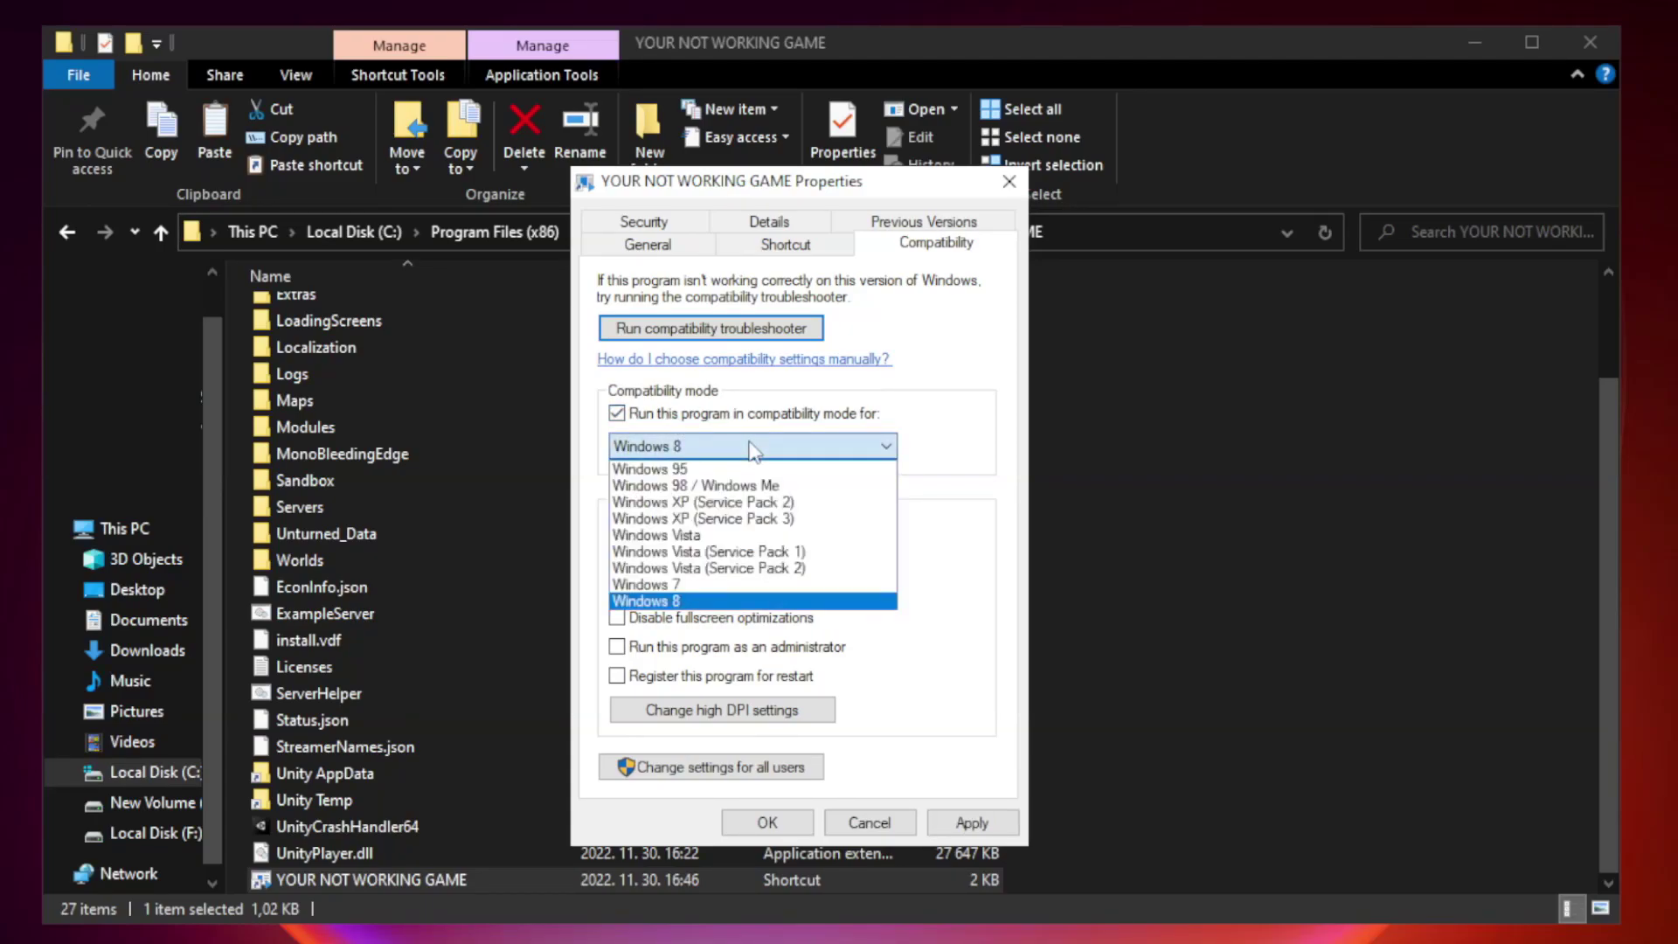
click(710, 602)
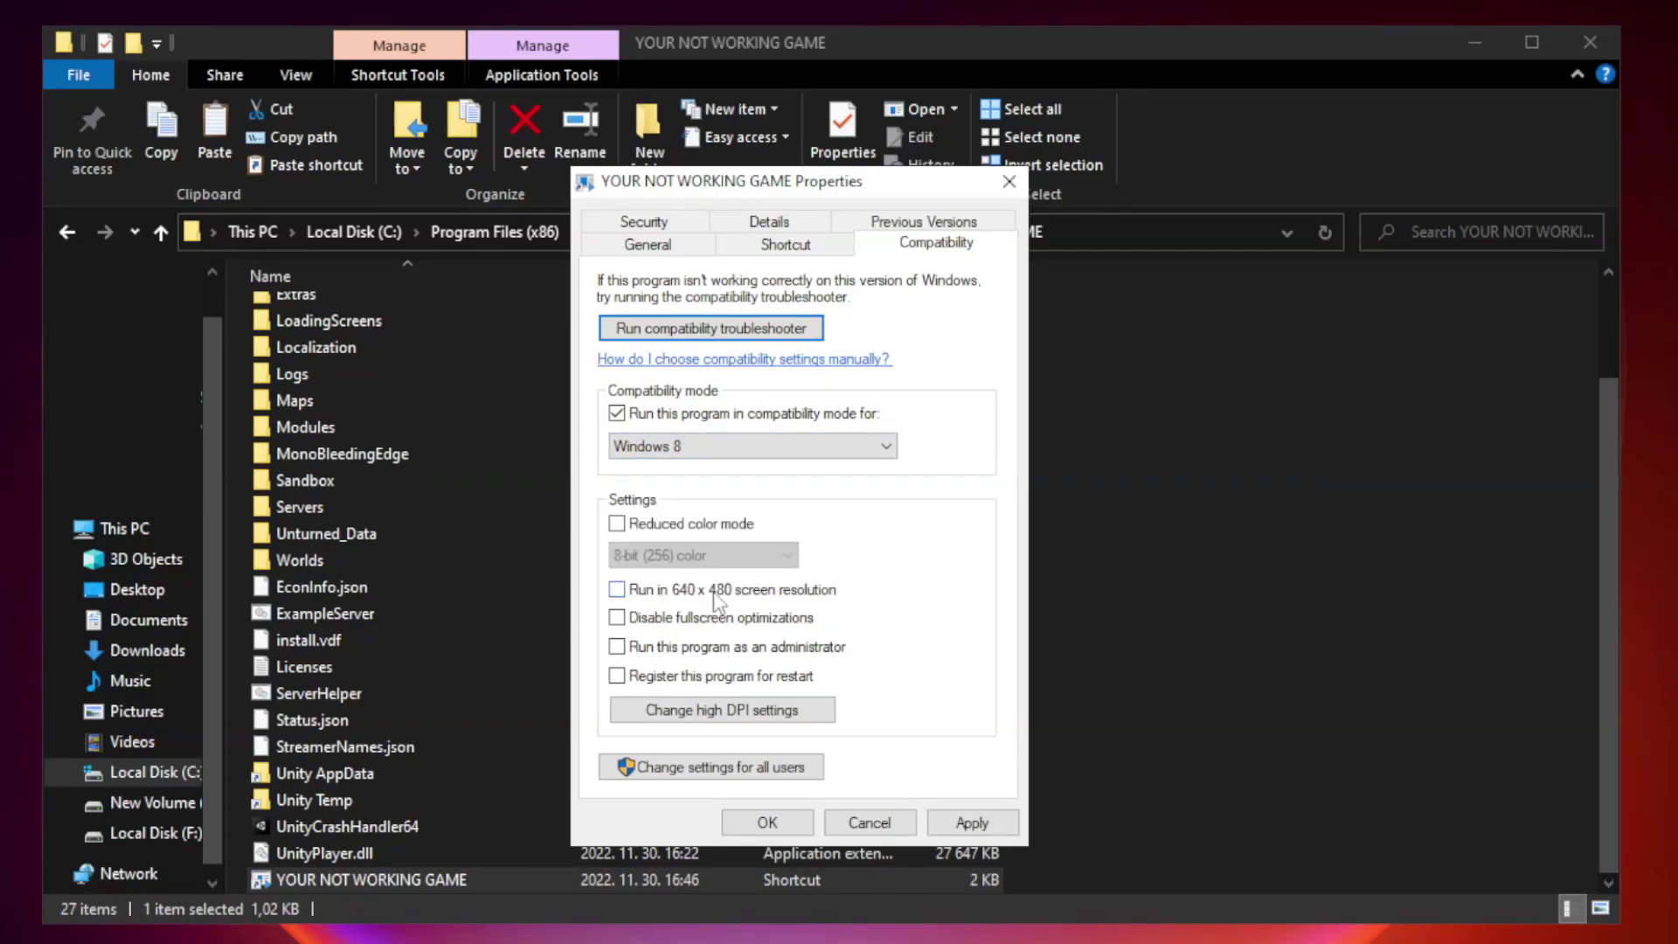
- Disable fullscreen optimizations and run as administrator, then apply and confirm the settings
click(658, 630)
click(968, 834)
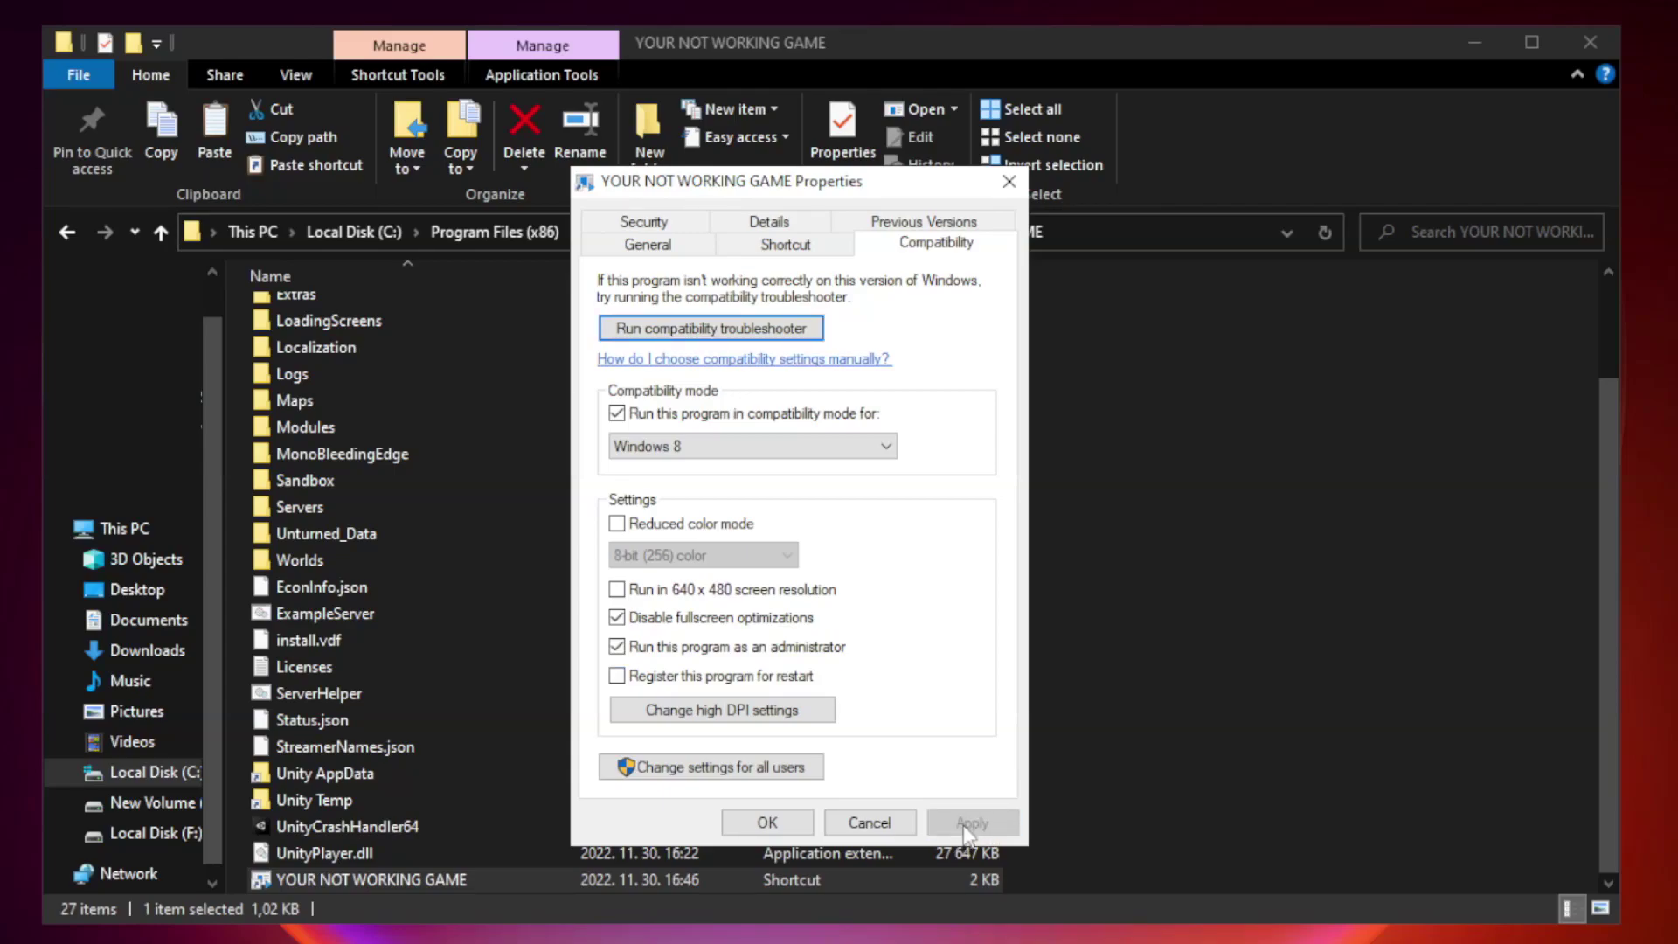
click(768, 826)
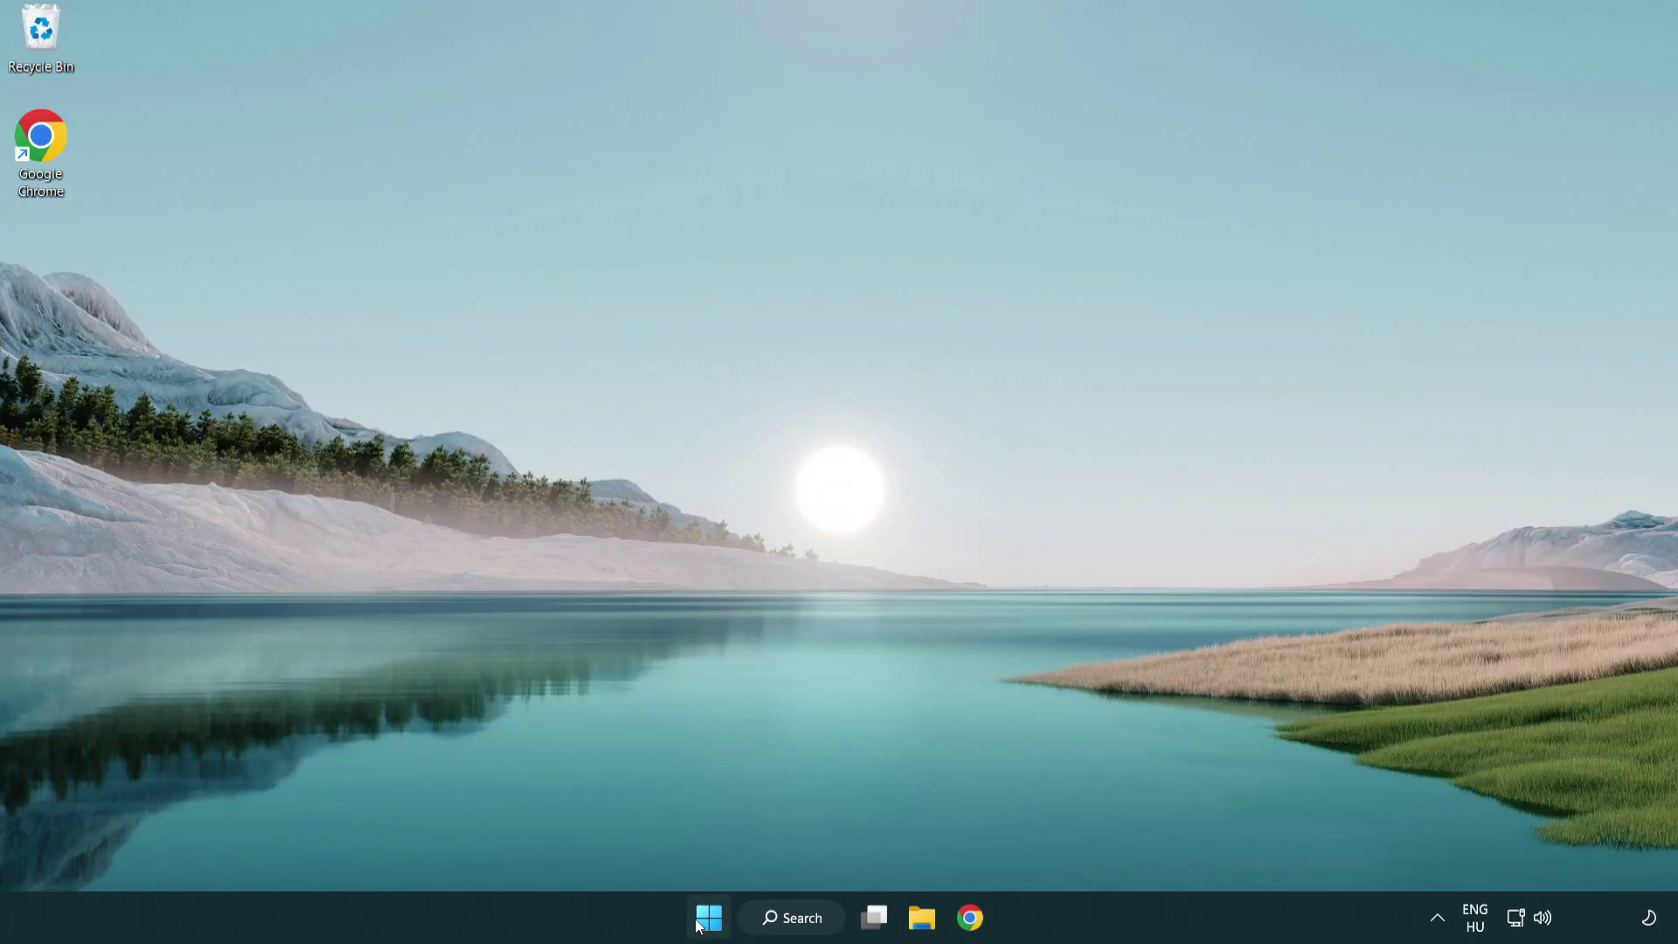
- Launch Task Manager from the Start button's quick tools menu
right_click(708, 923)
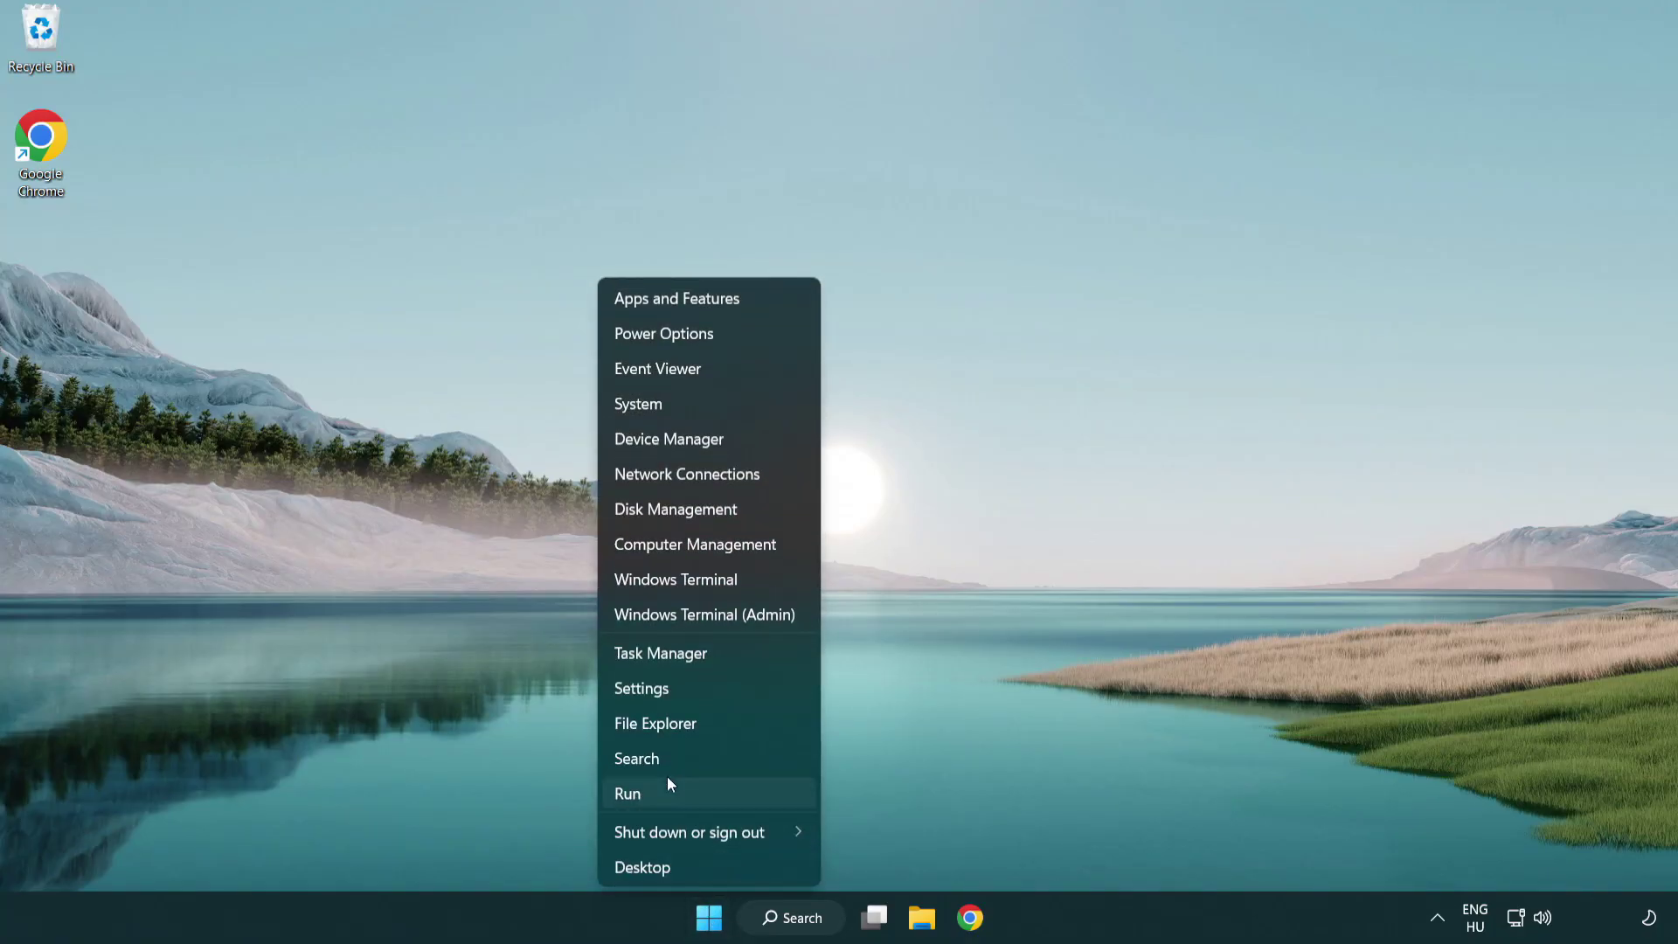
click(742, 662)
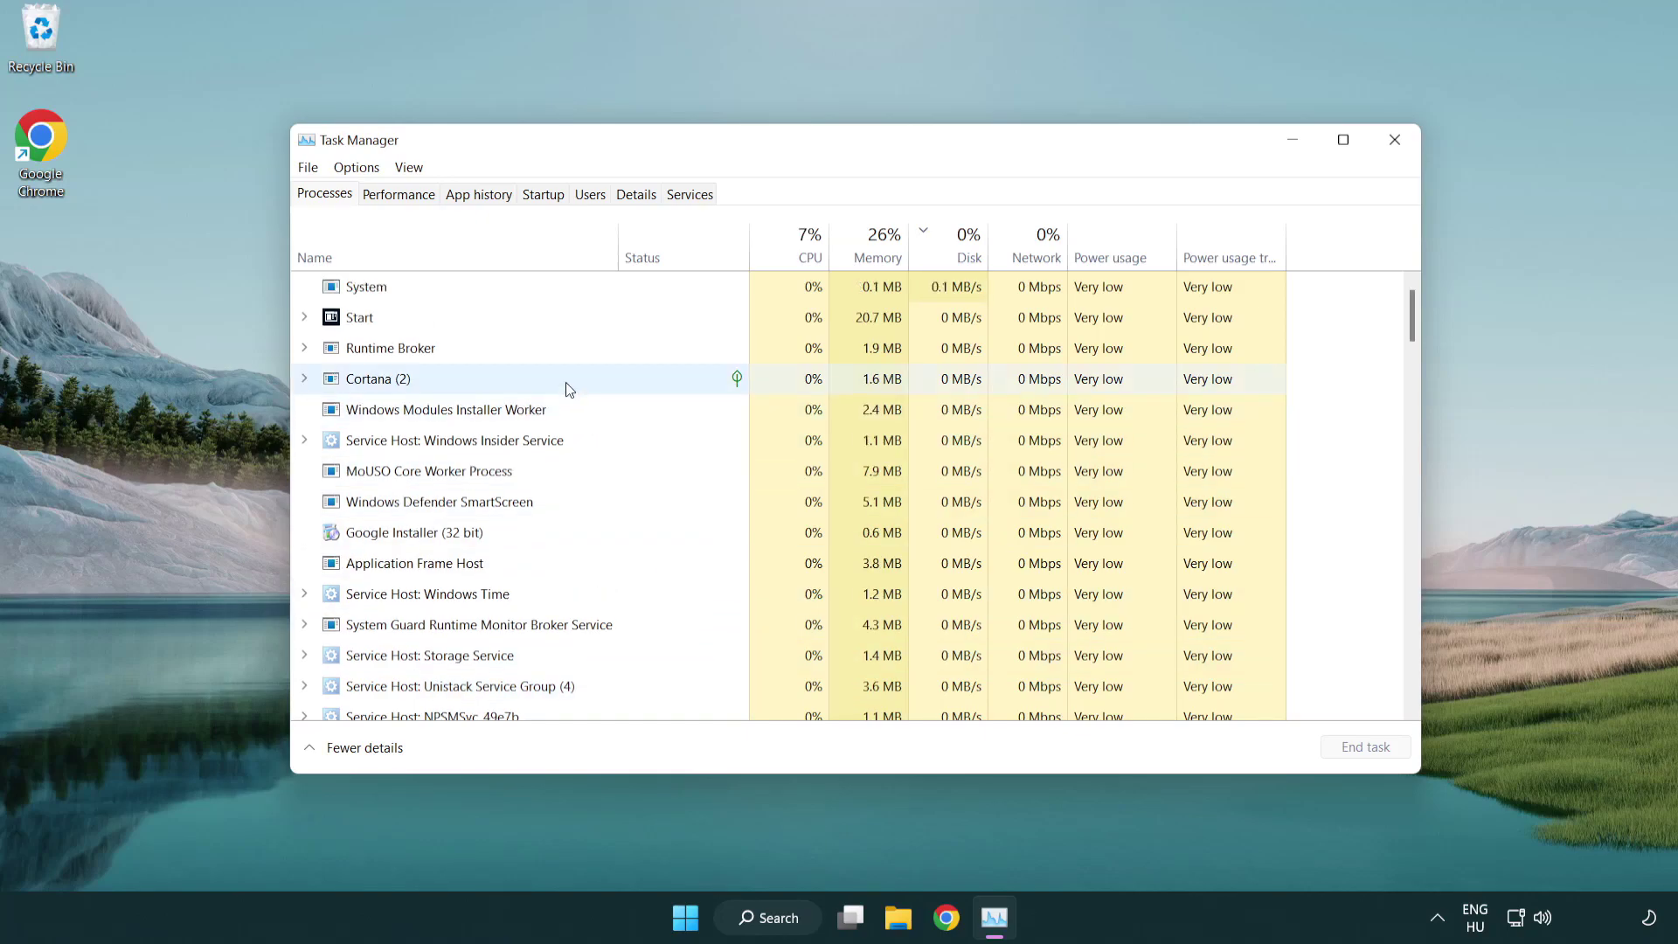
- Disable Terminal, Phone Link, Cortana and Windows Security startup entries, then close Task Manager
click(546, 197)
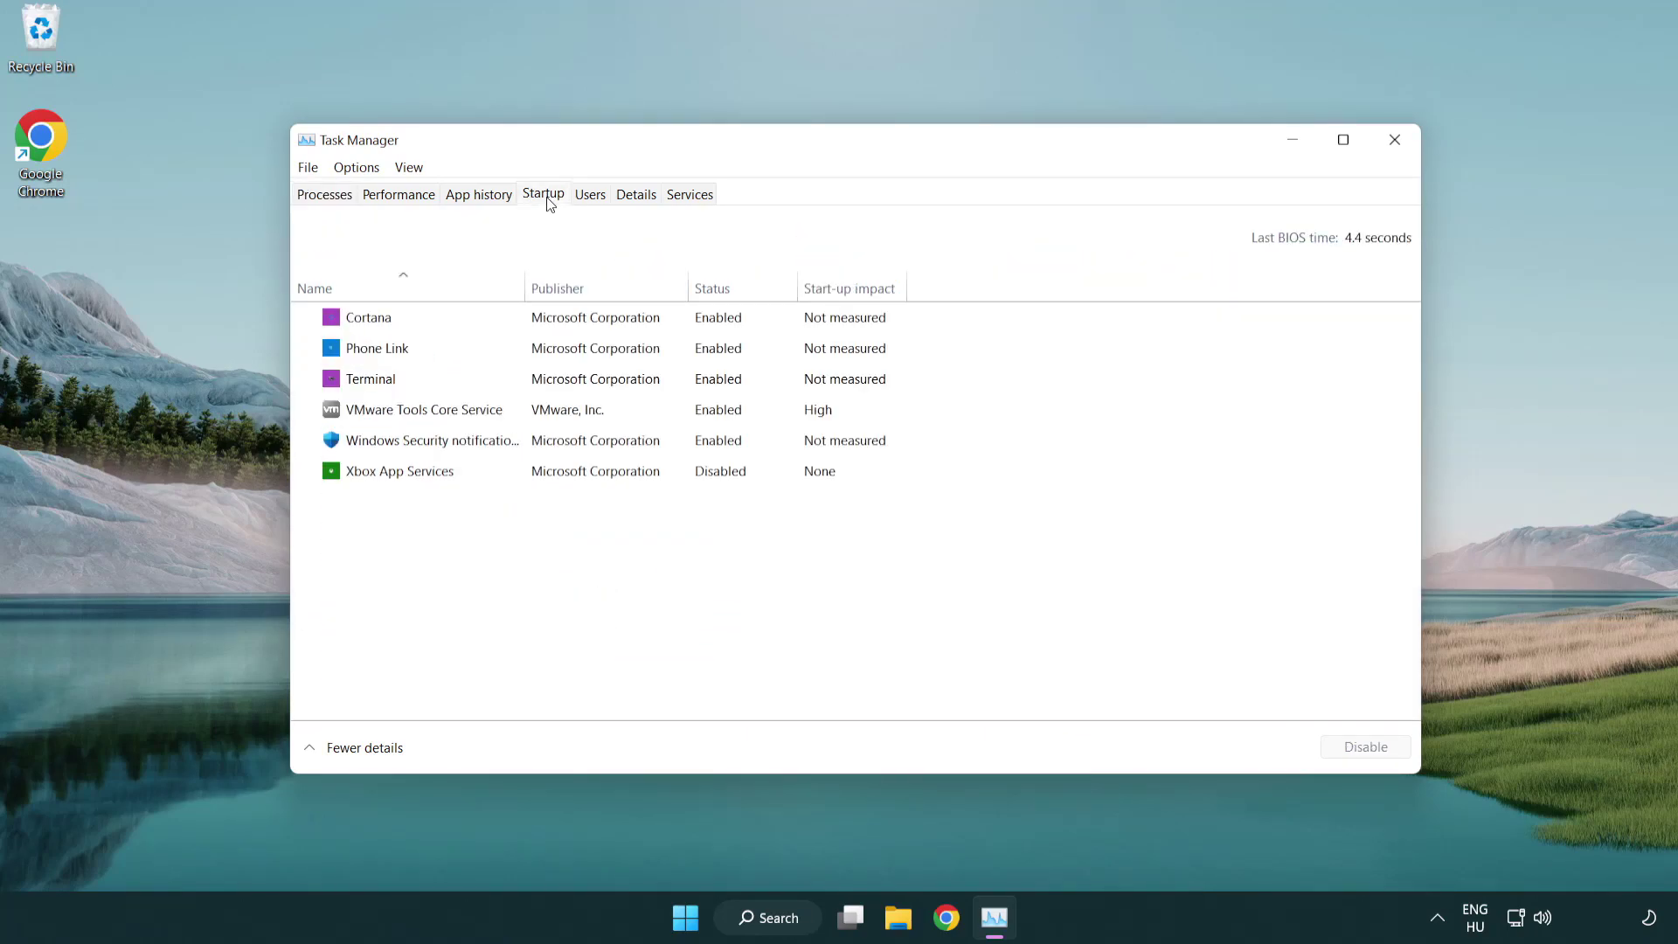
click(548, 382)
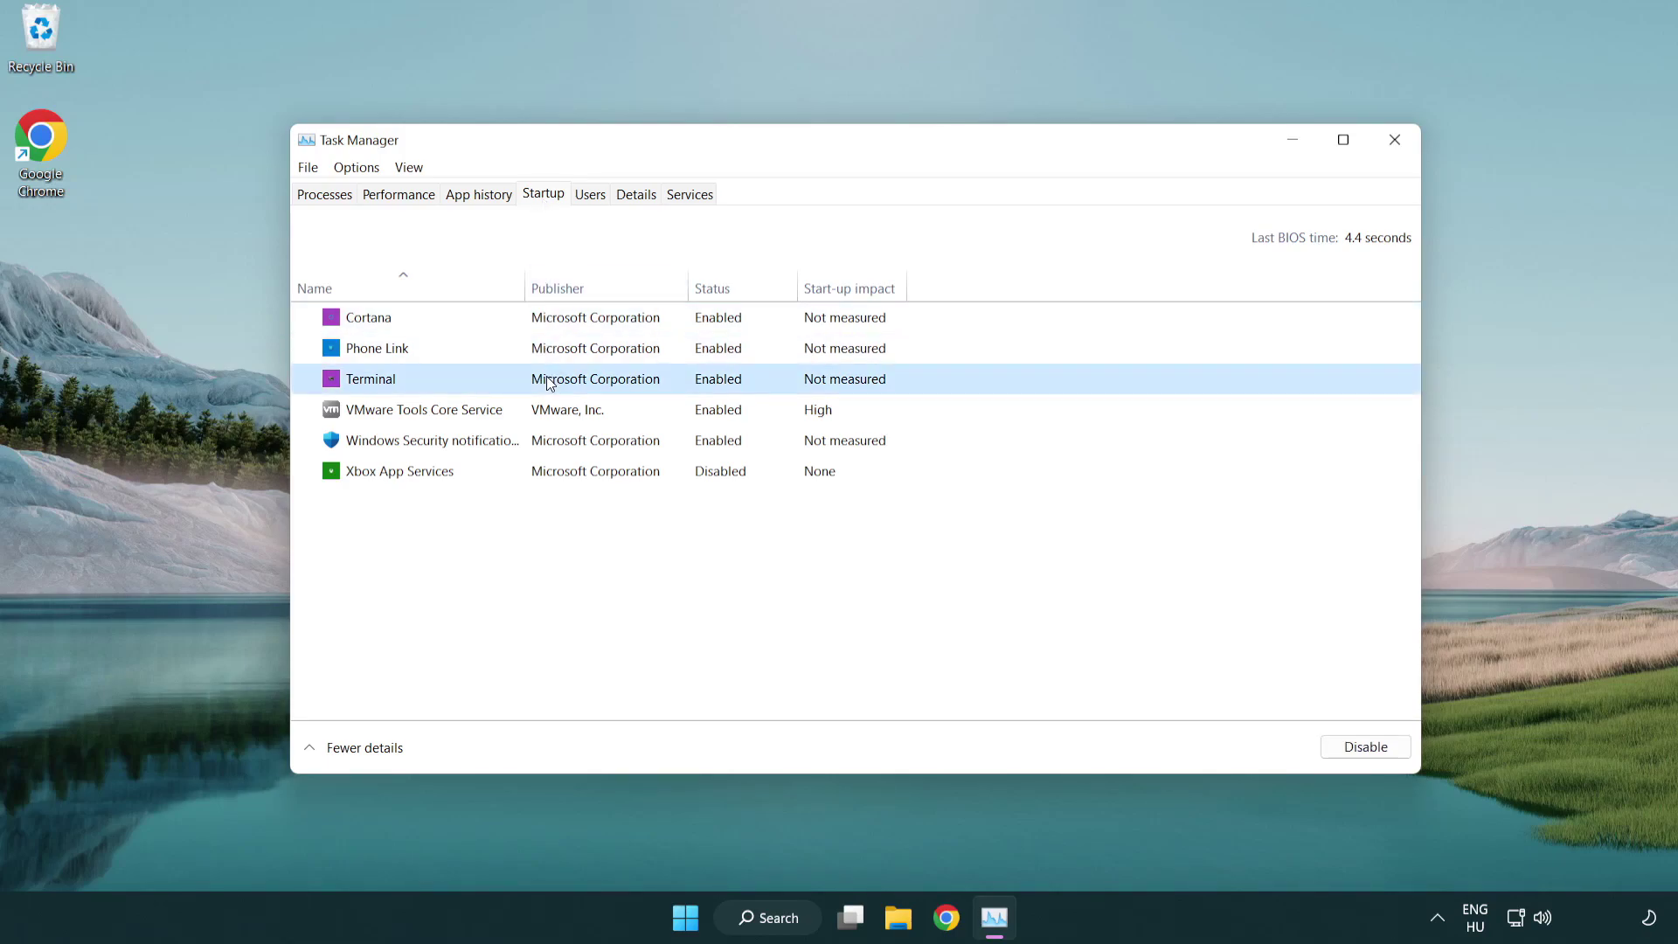
click(1350, 747)
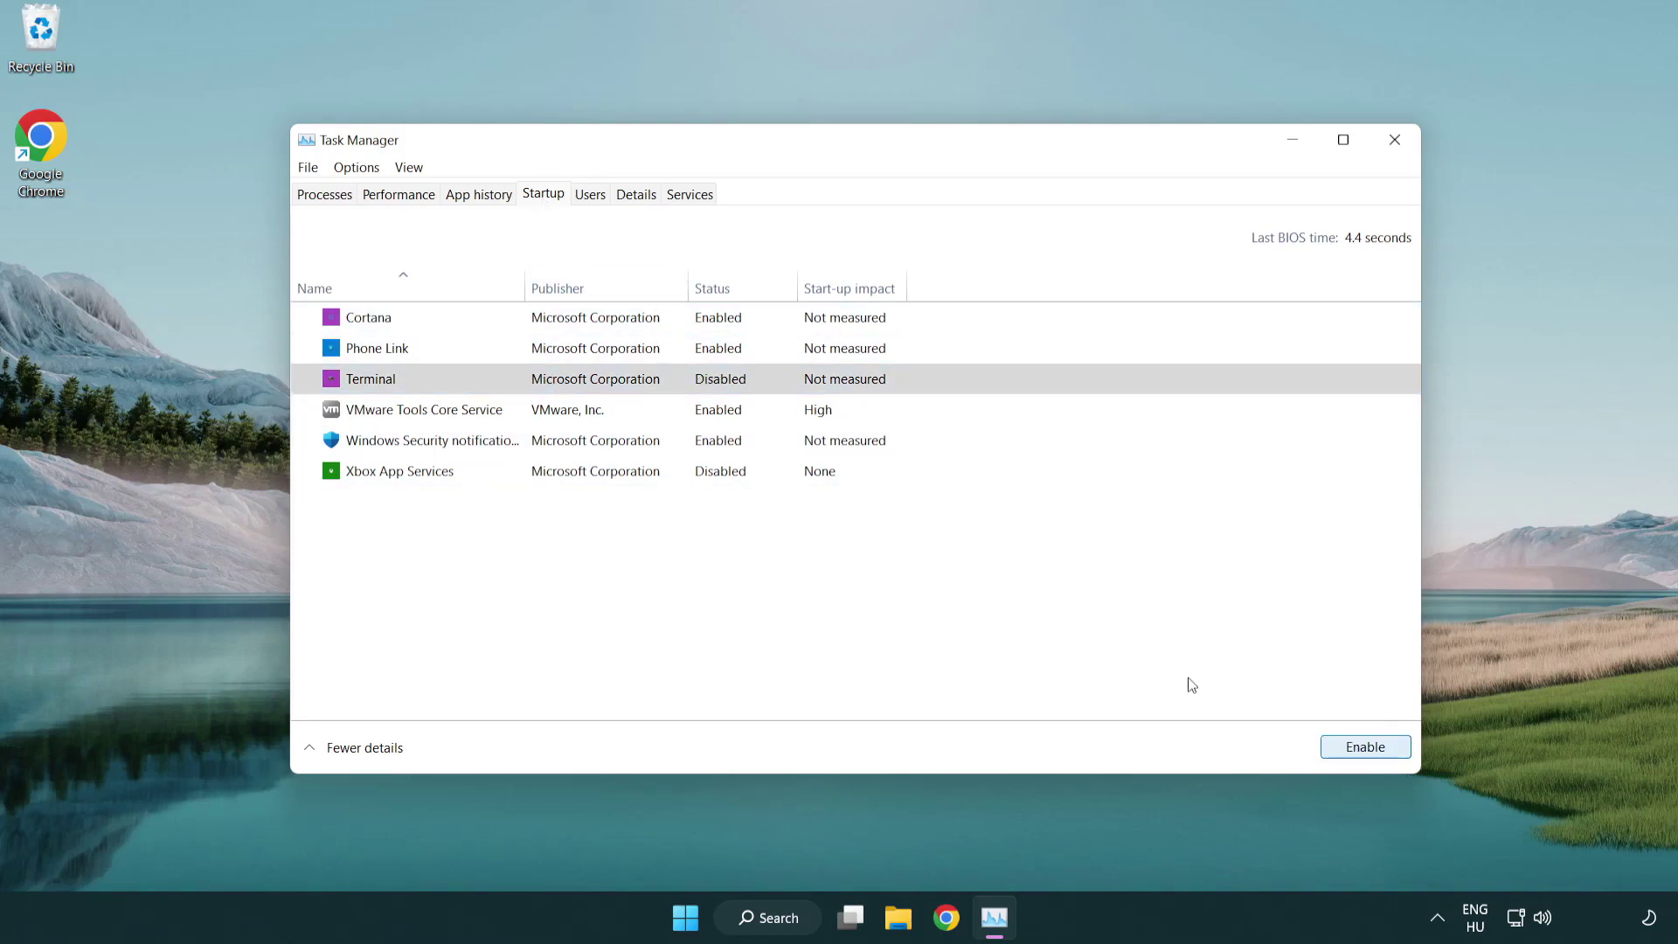
click(701, 351)
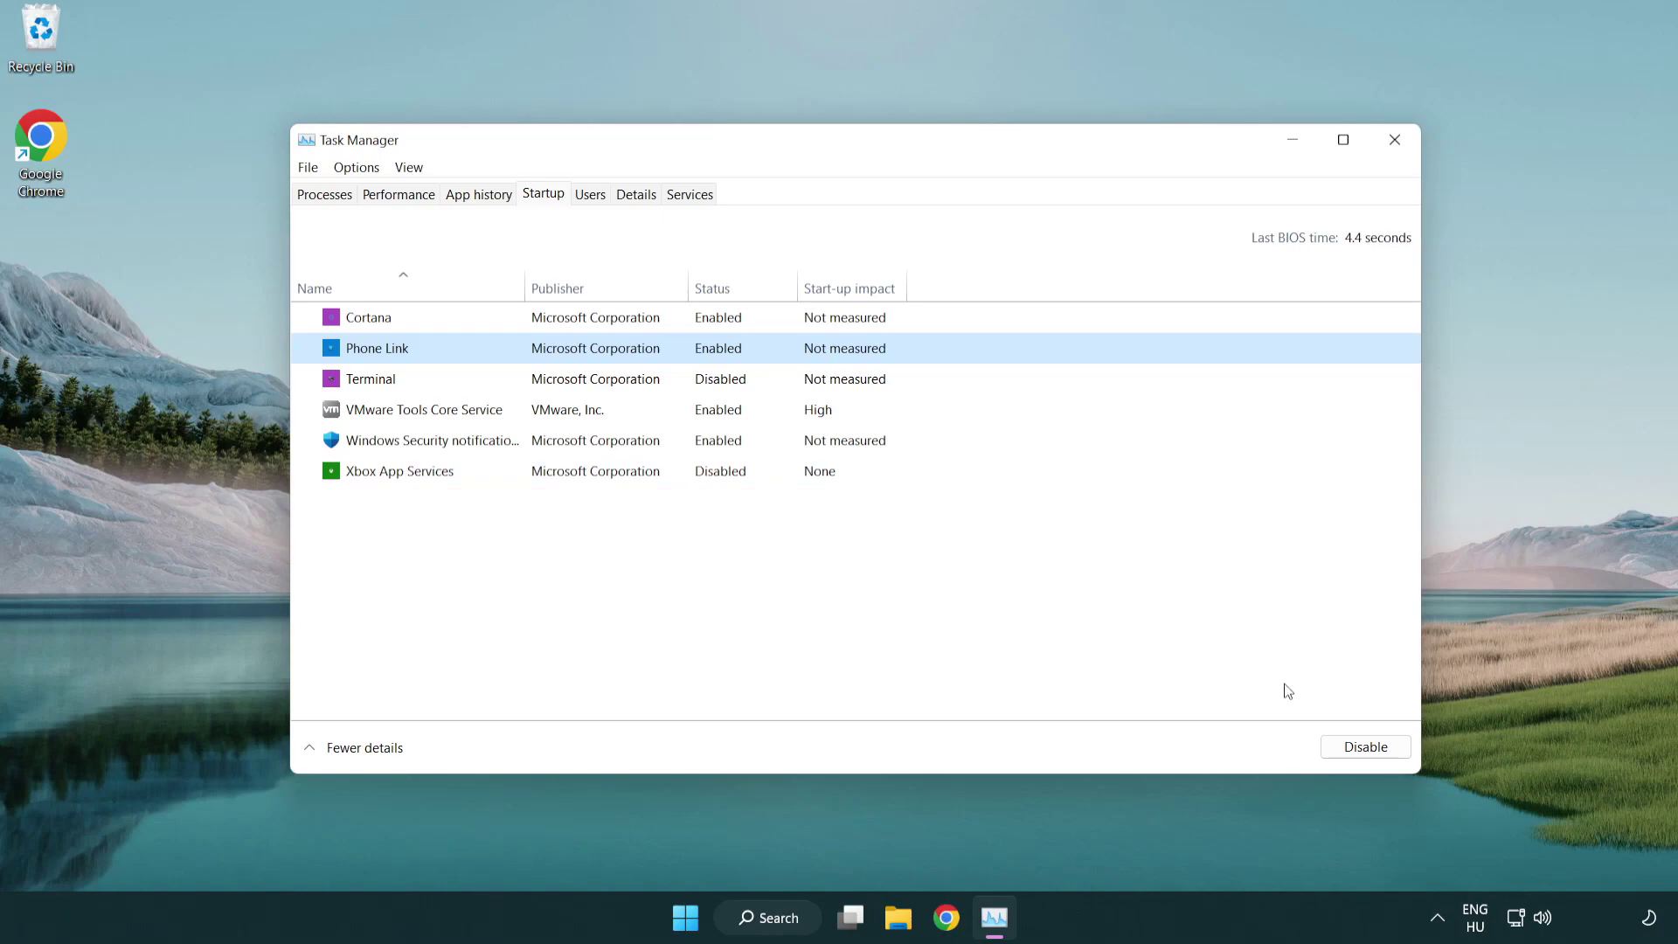
click(1363, 750)
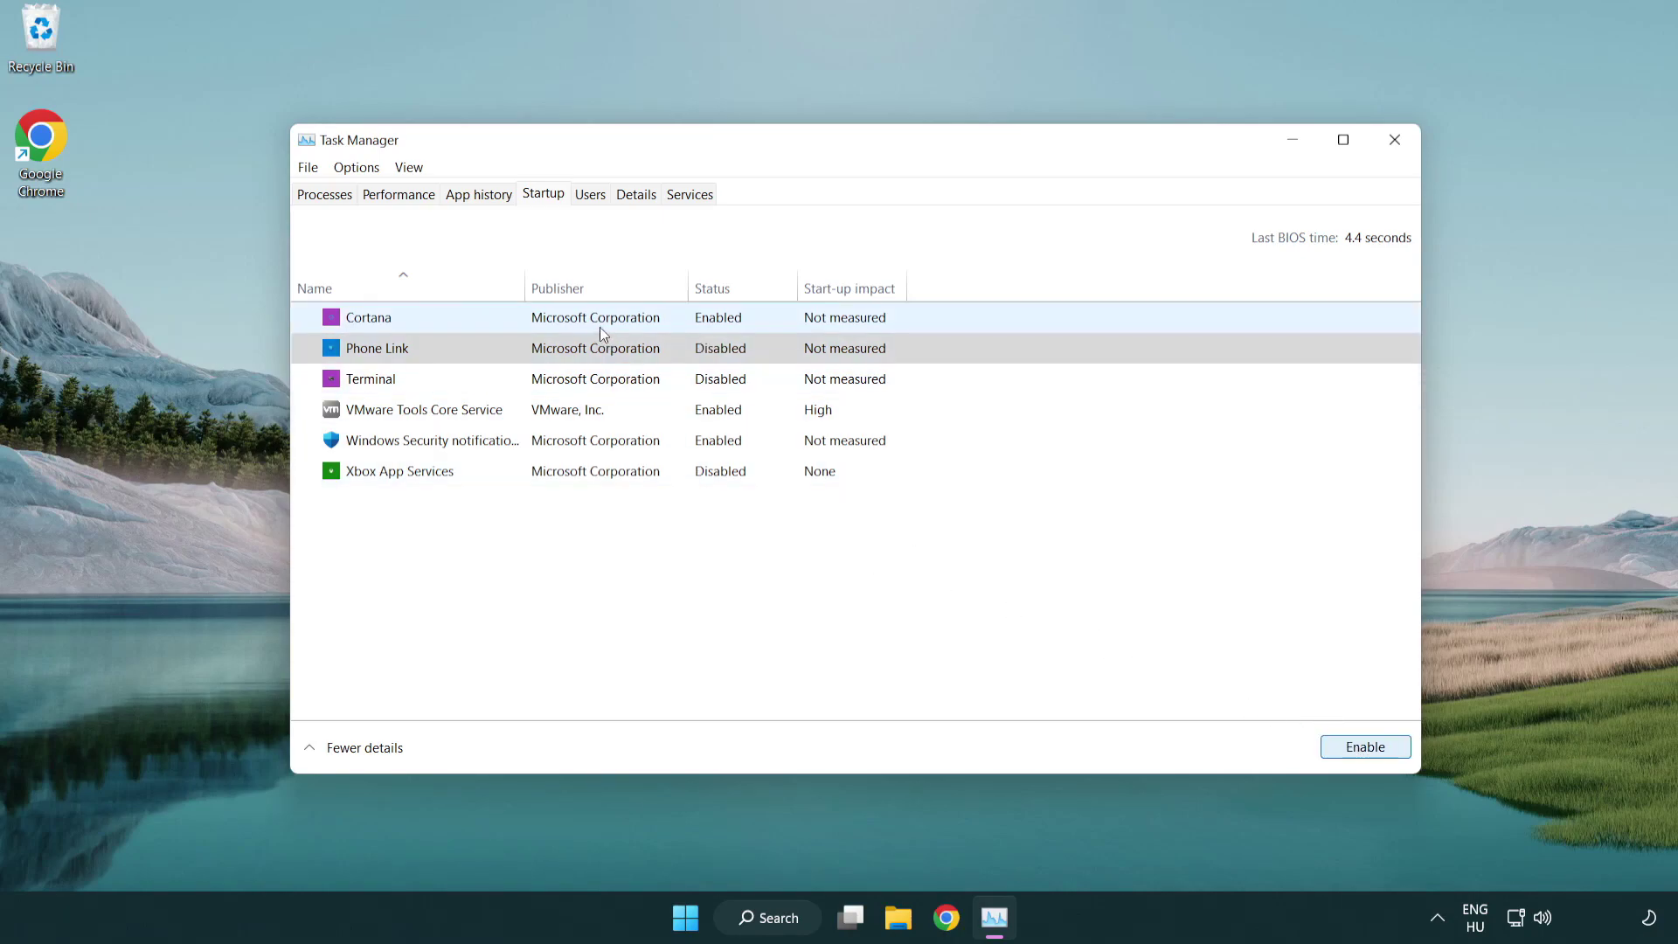
click(599, 327)
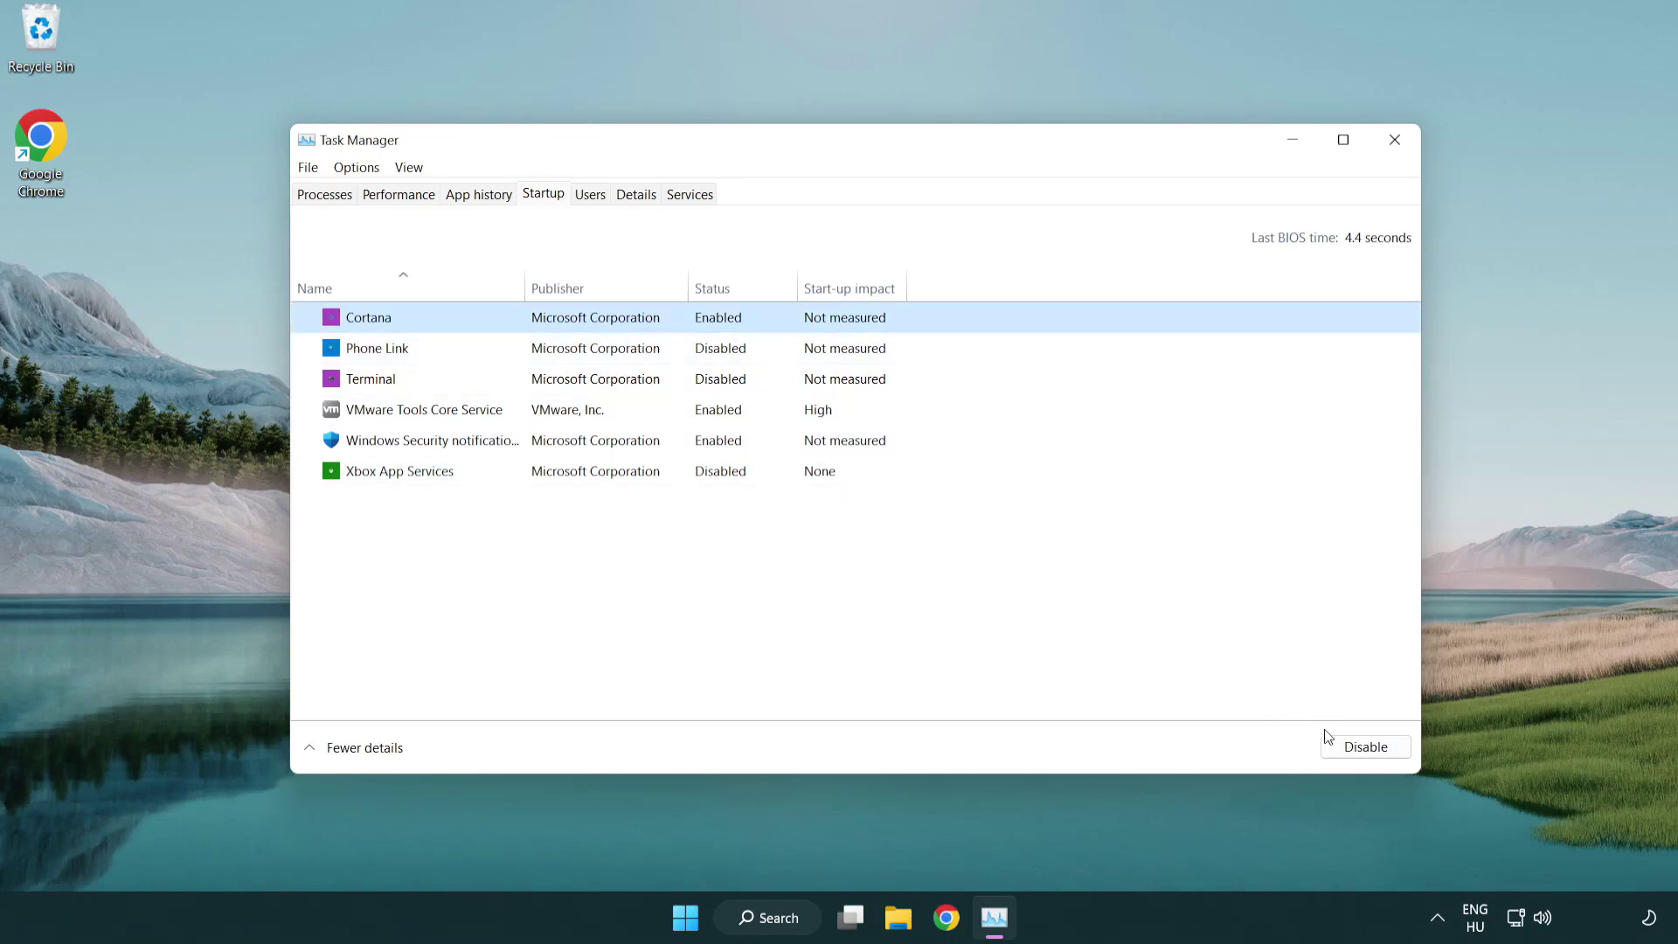
click(1364, 746)
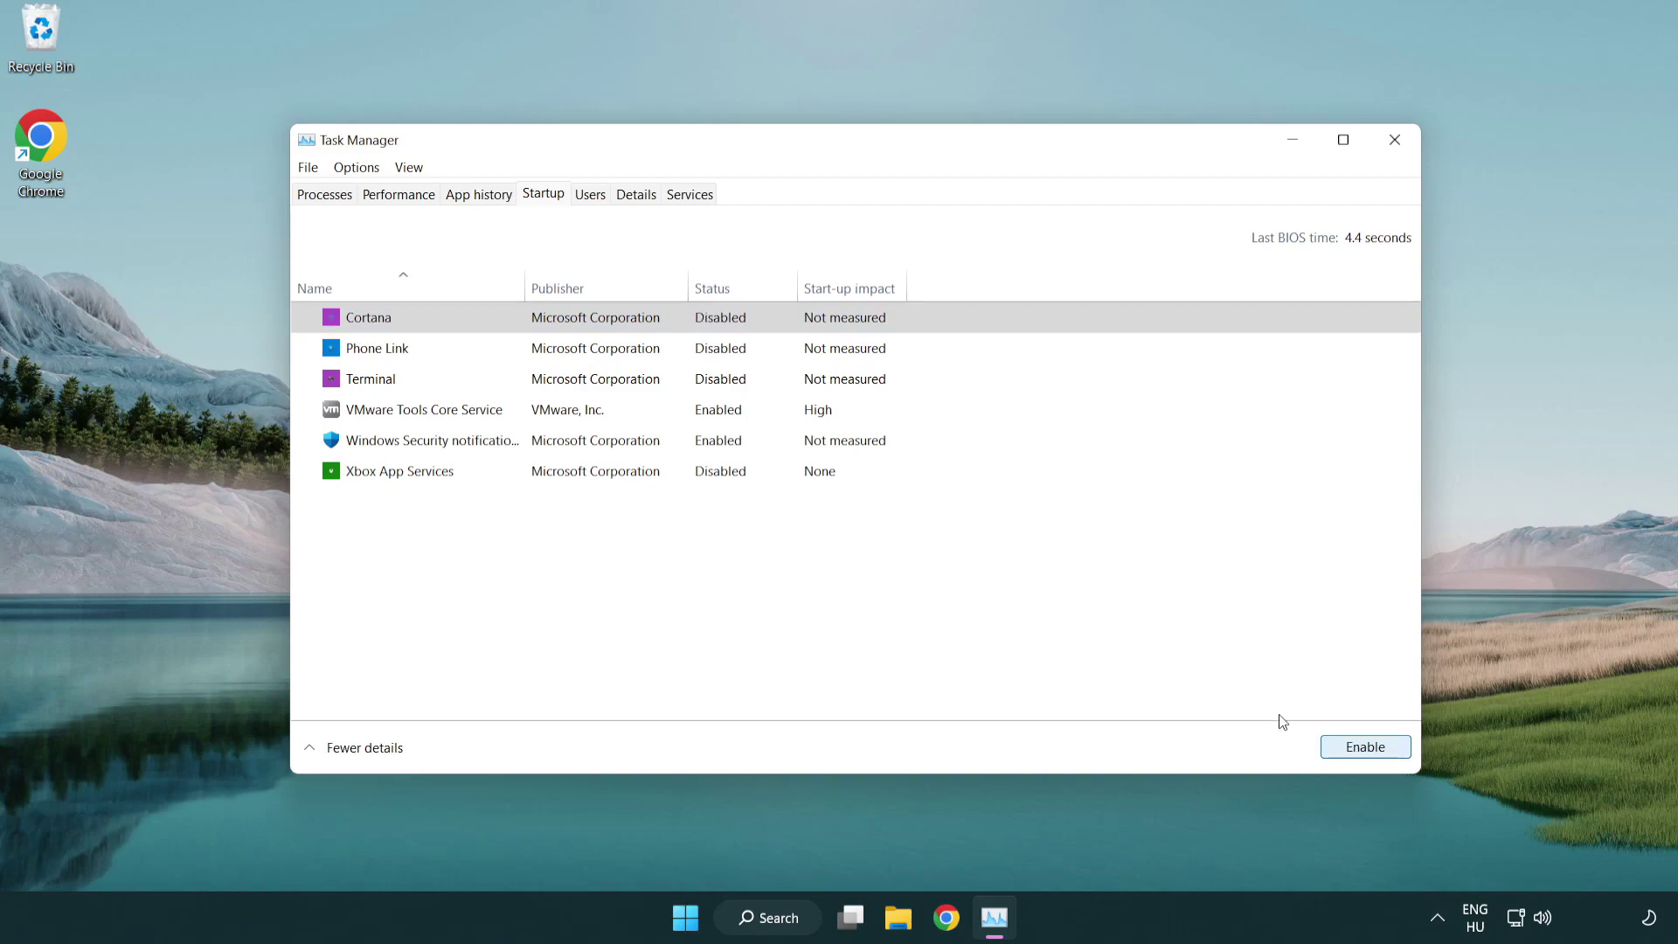
click(795, 445)
click(1324, 744)
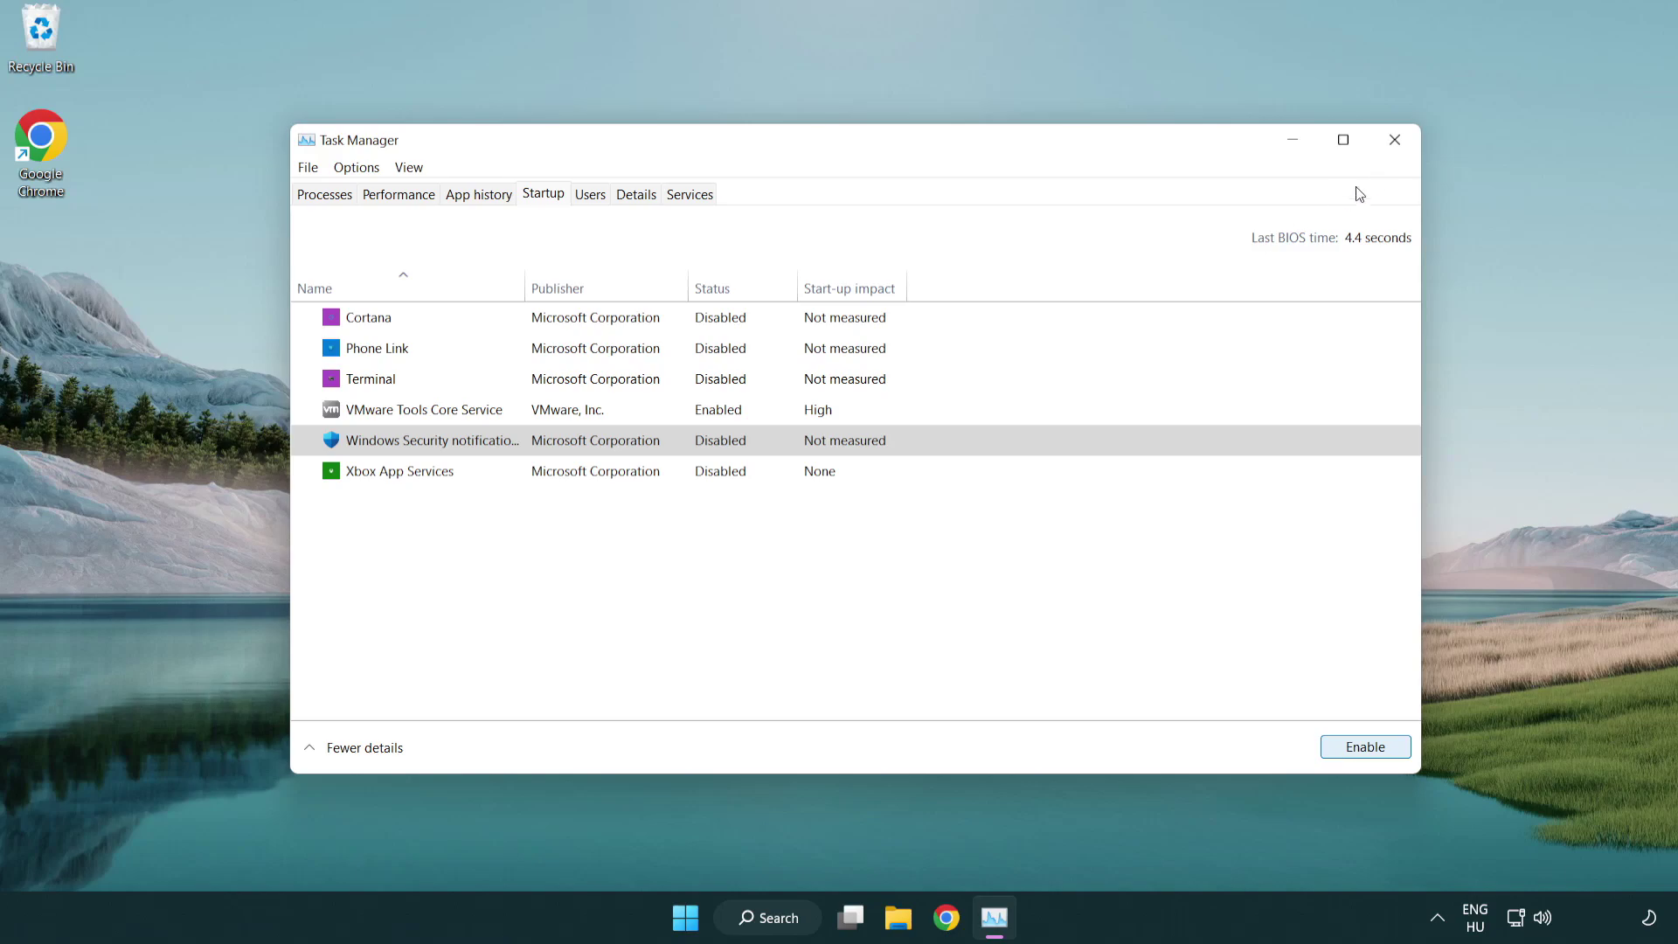
click(1396, 141)
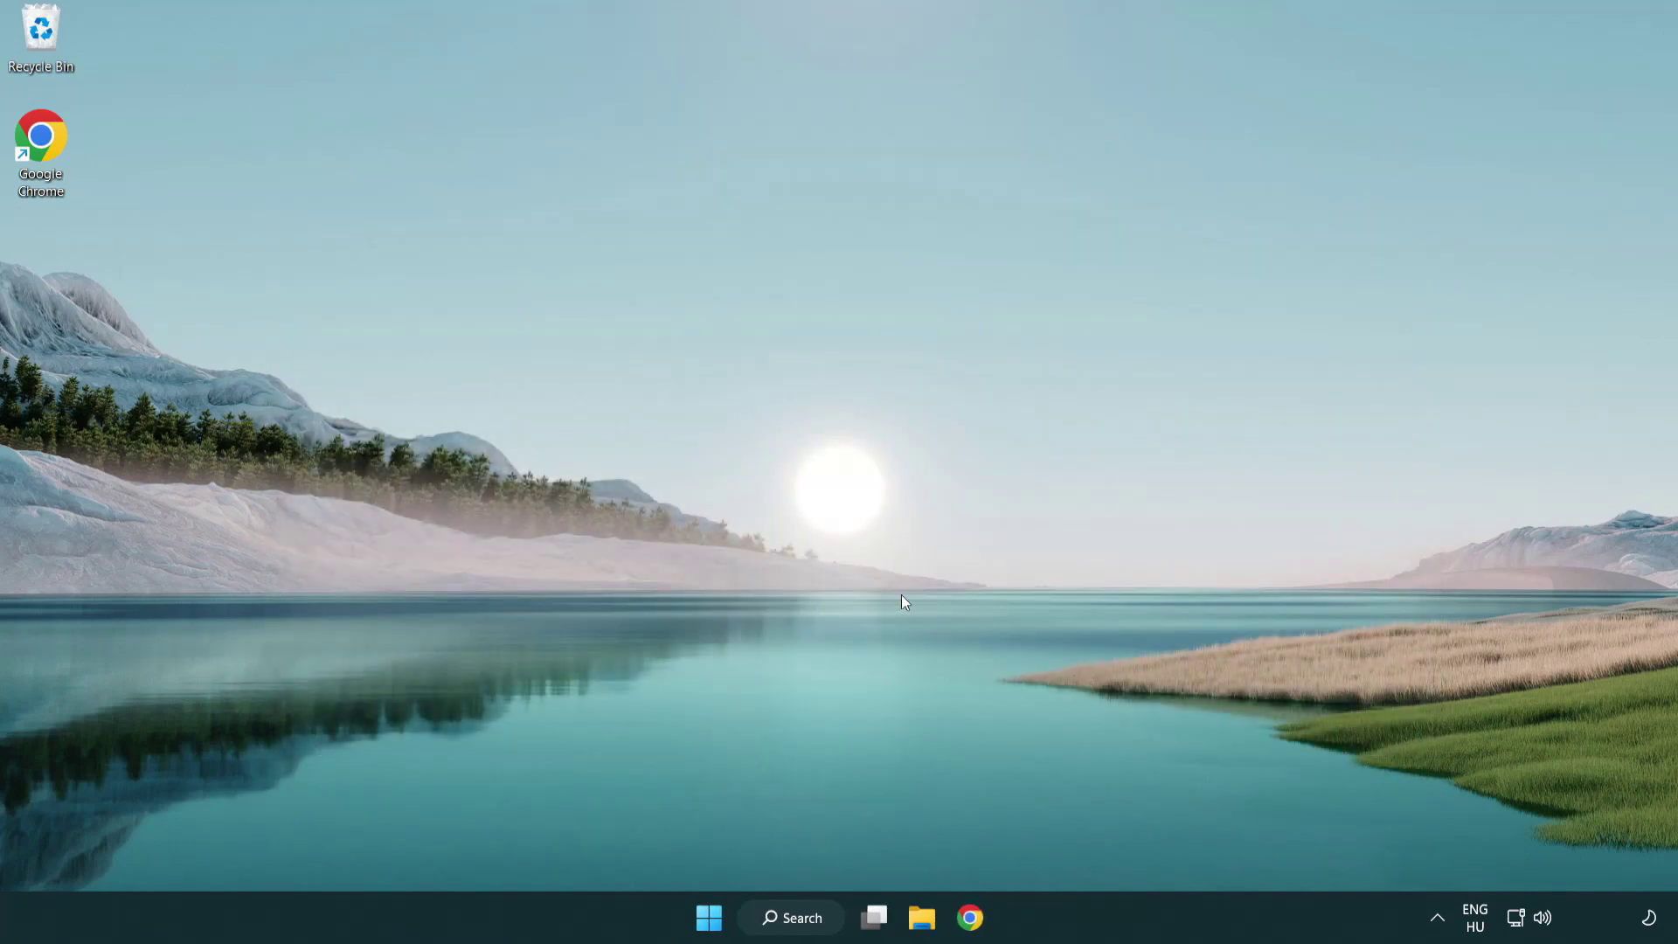
- Run sfc /scannow in an administrator Command Prompt, finding no integrity violations
click(786, 918)
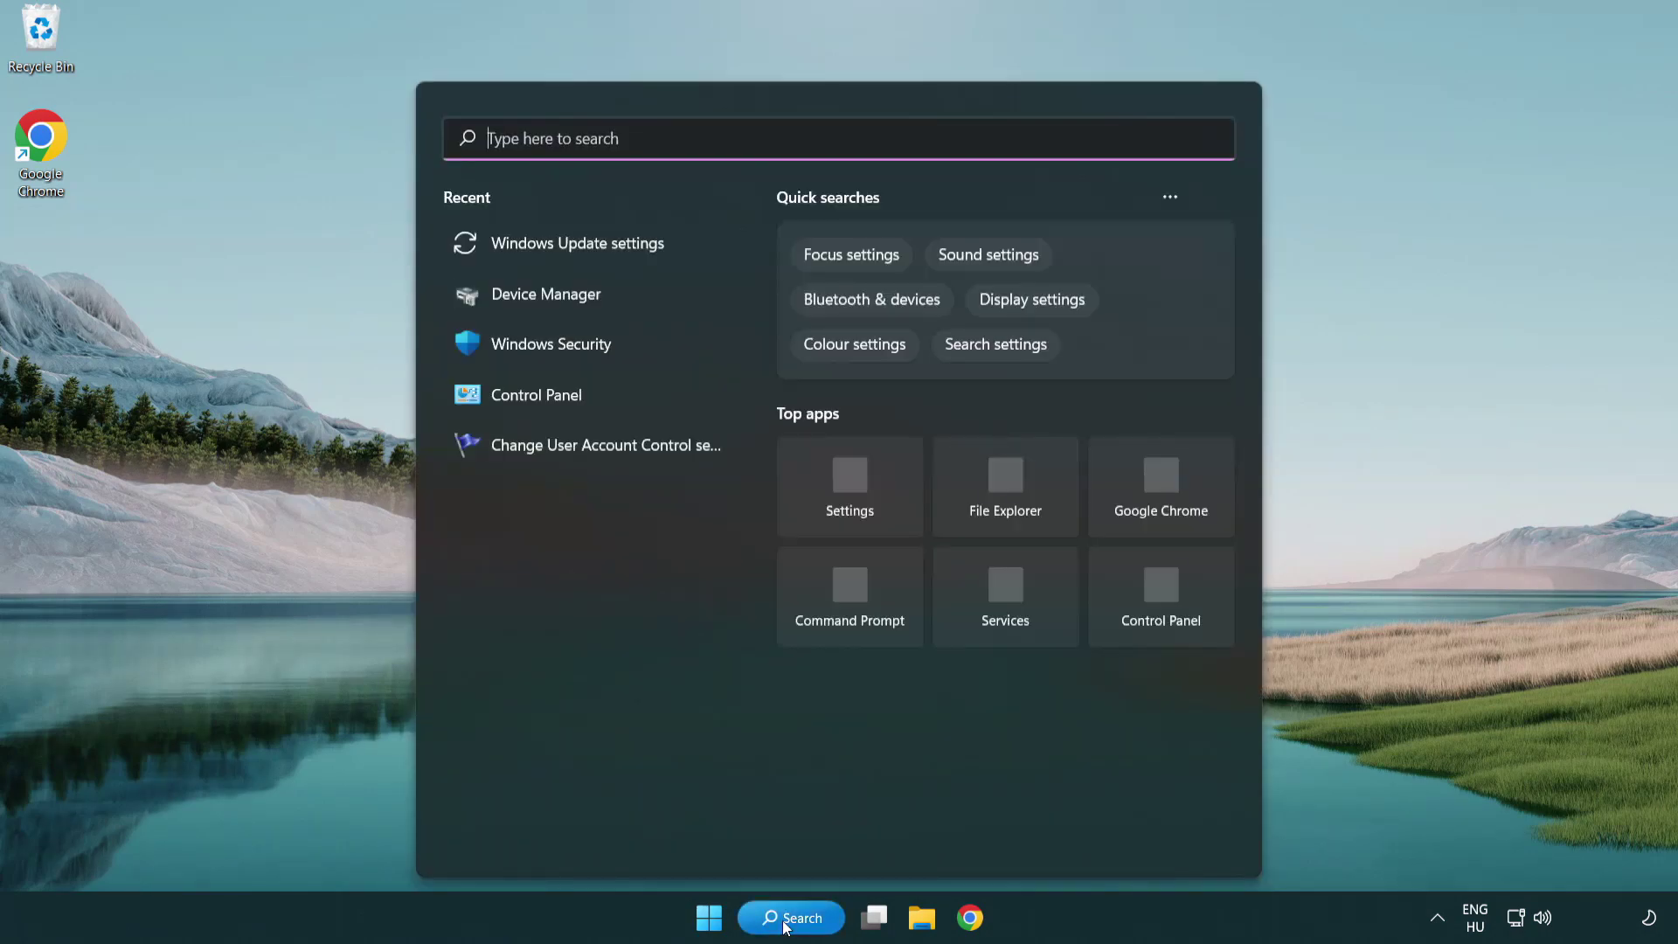
text(c)
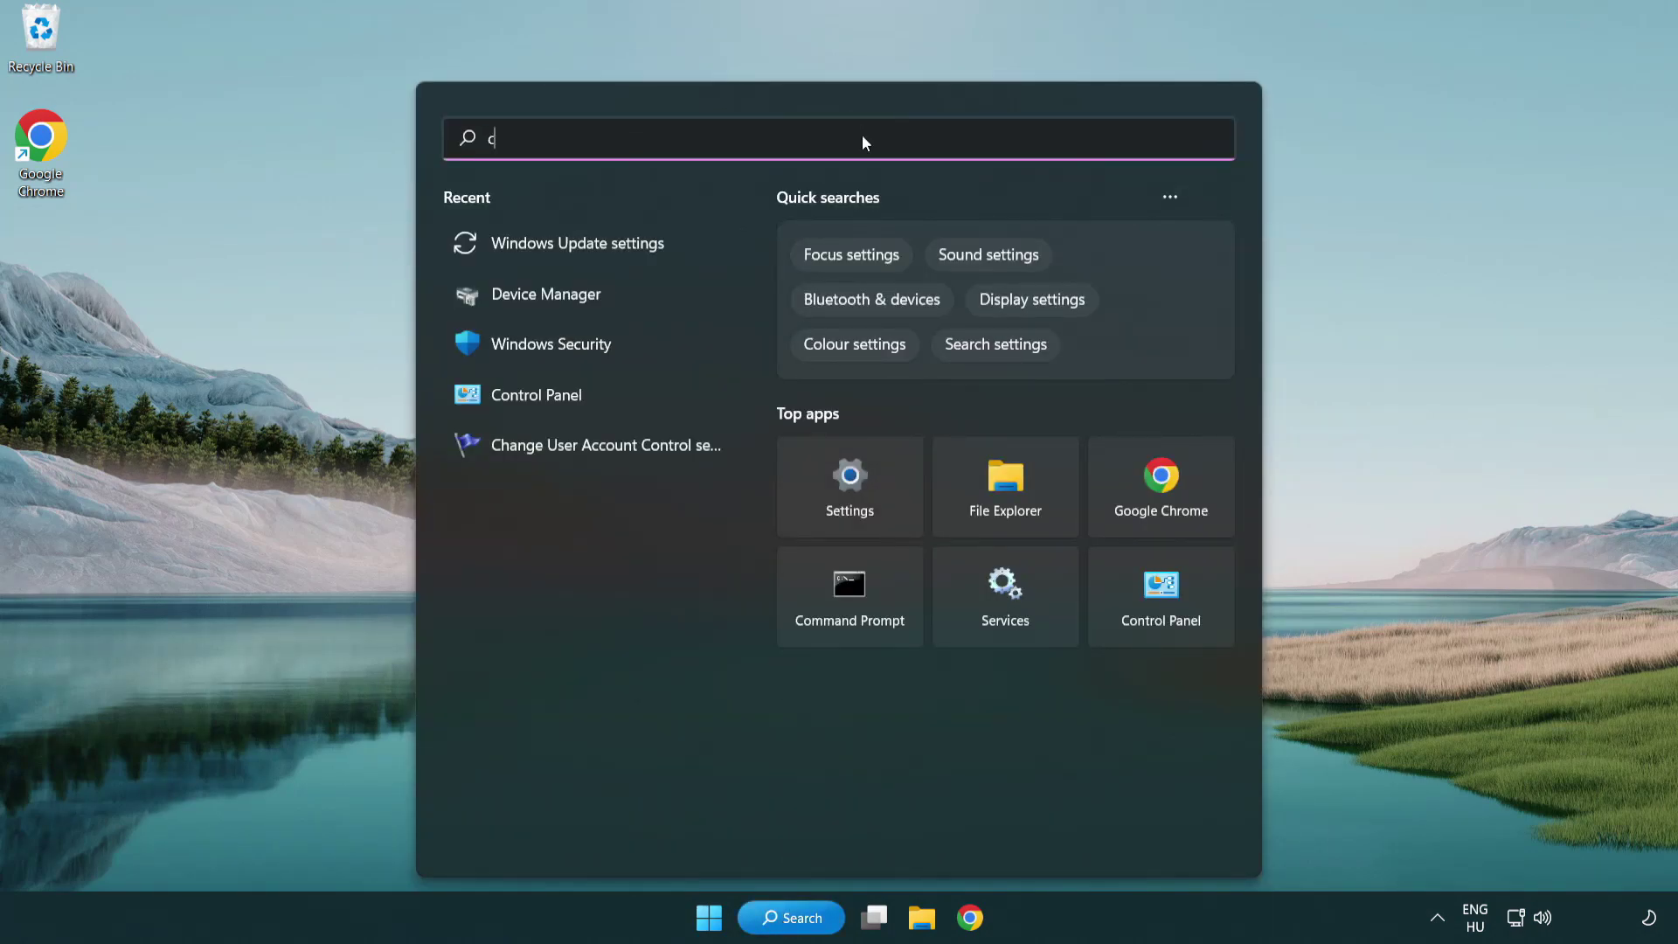
text(md)
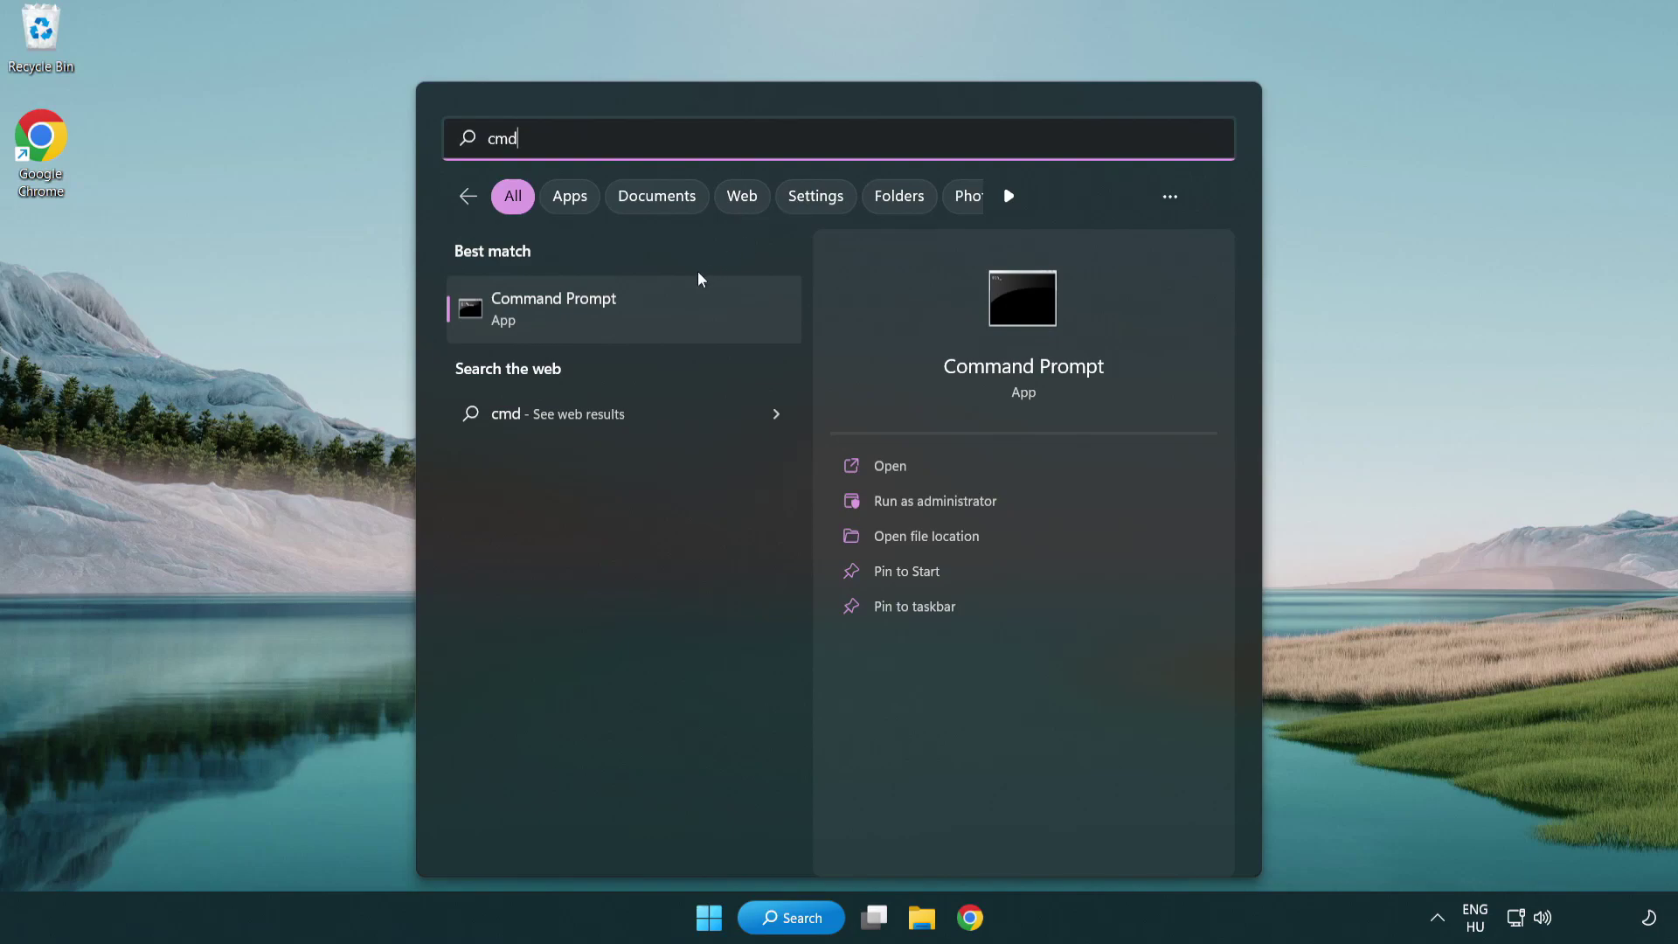
right_click(642, 321)
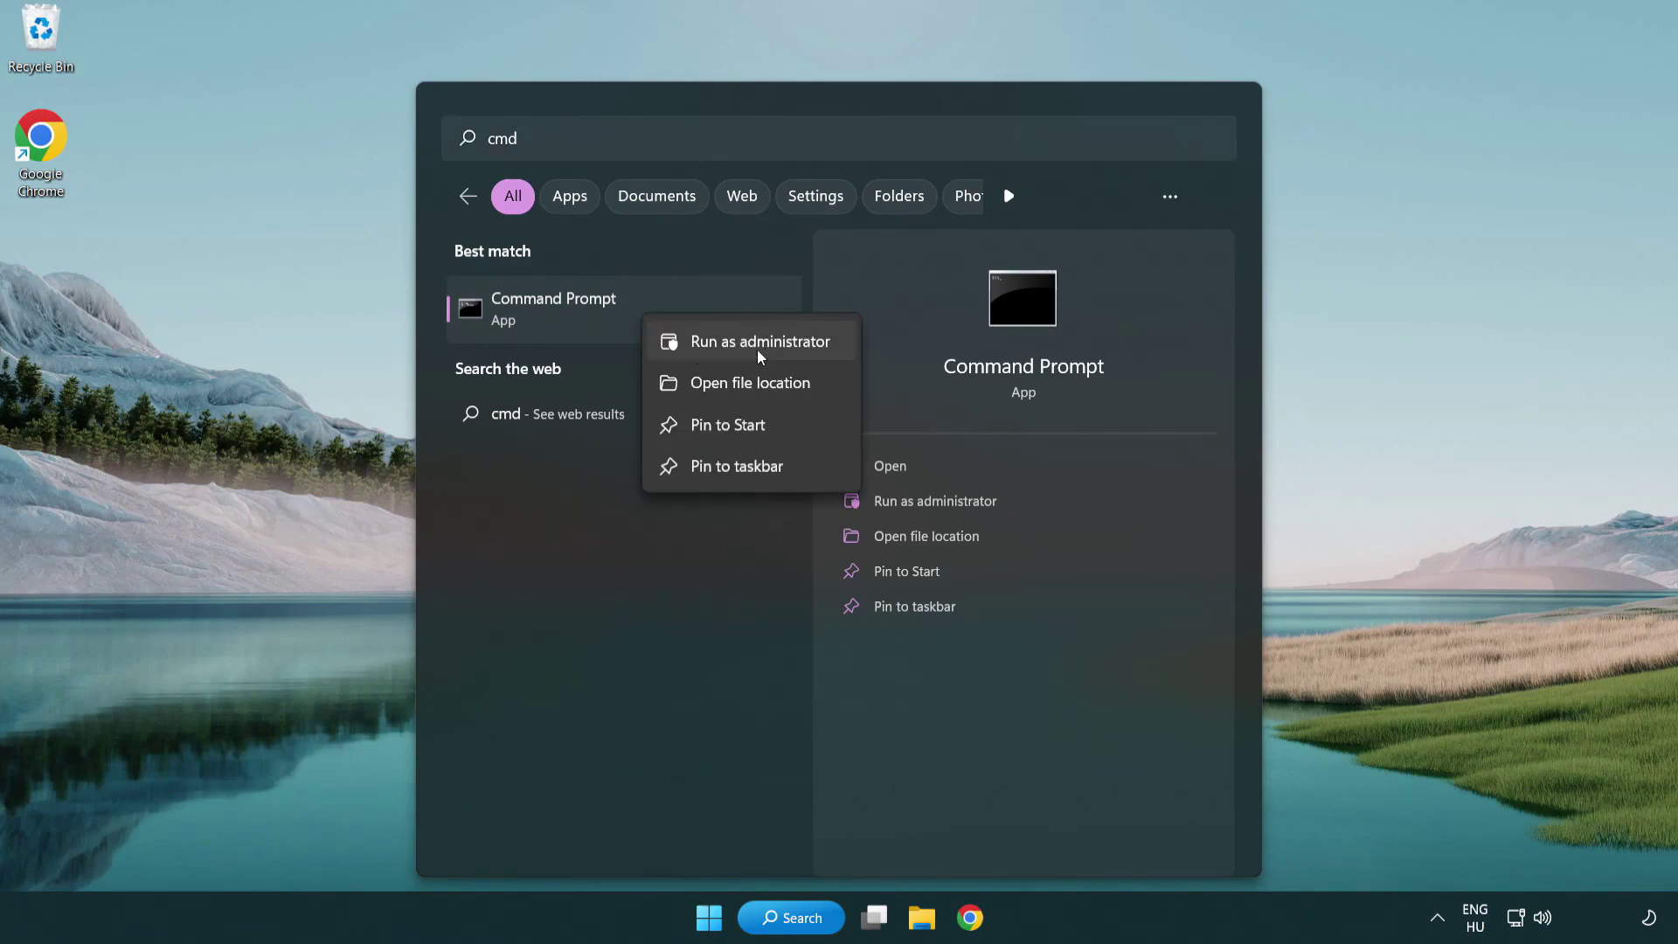
click(757, 349)
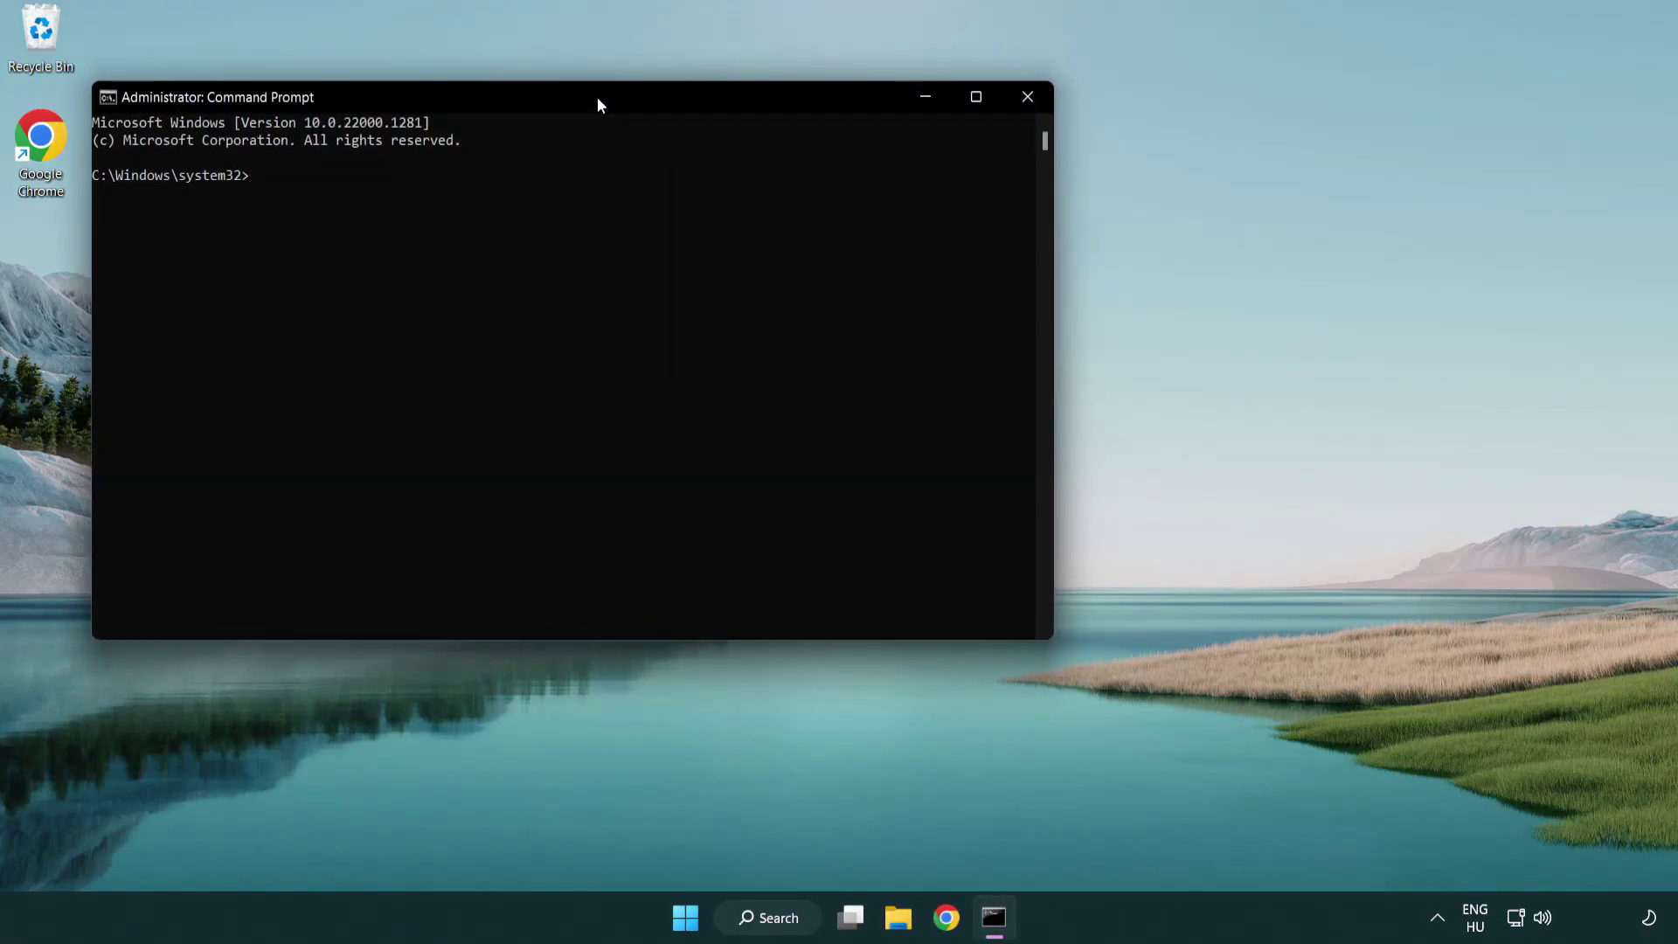
drag(597, 103, 846, 178)
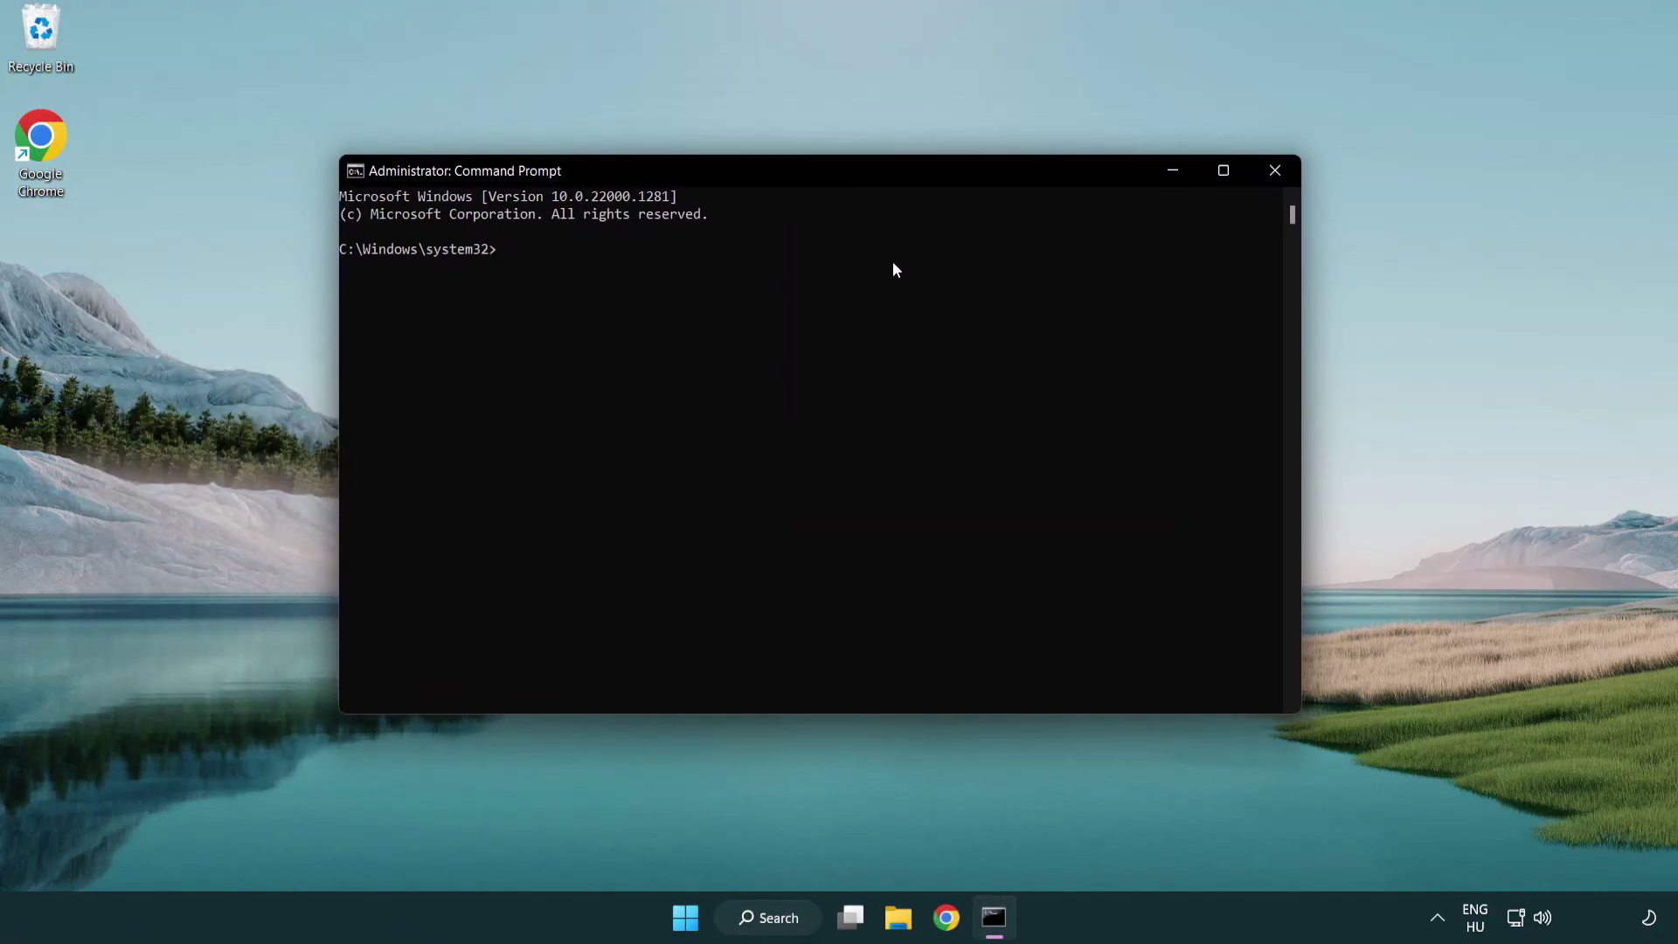
text(sfc)
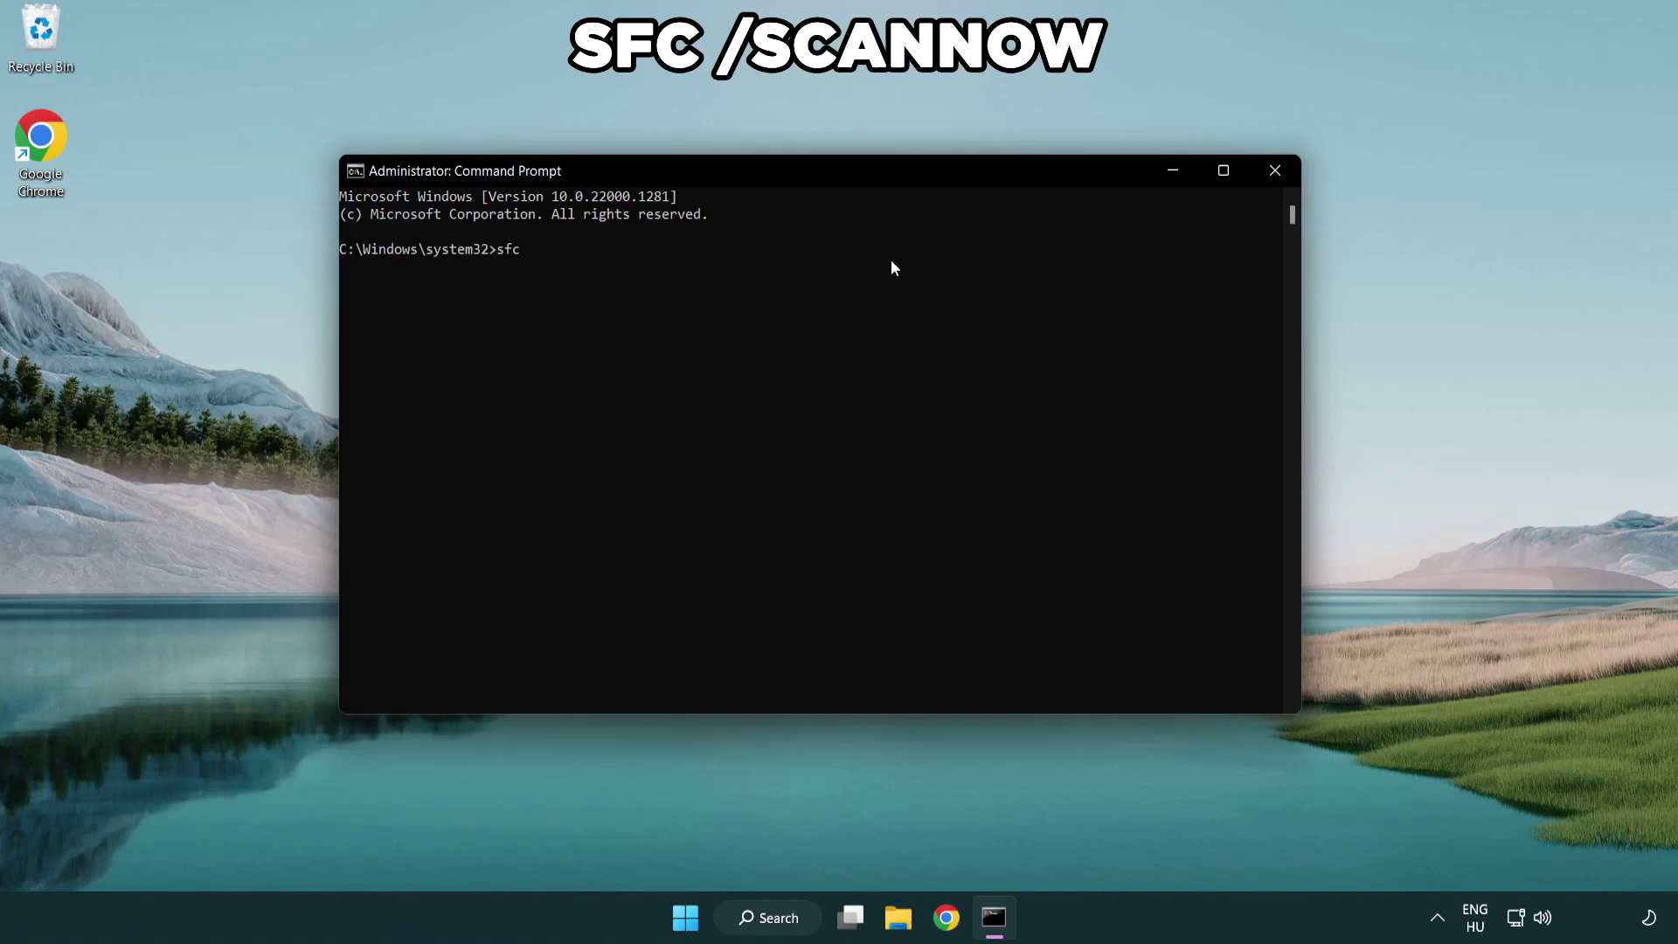
text( /scann)
text(ow)
key(Return)
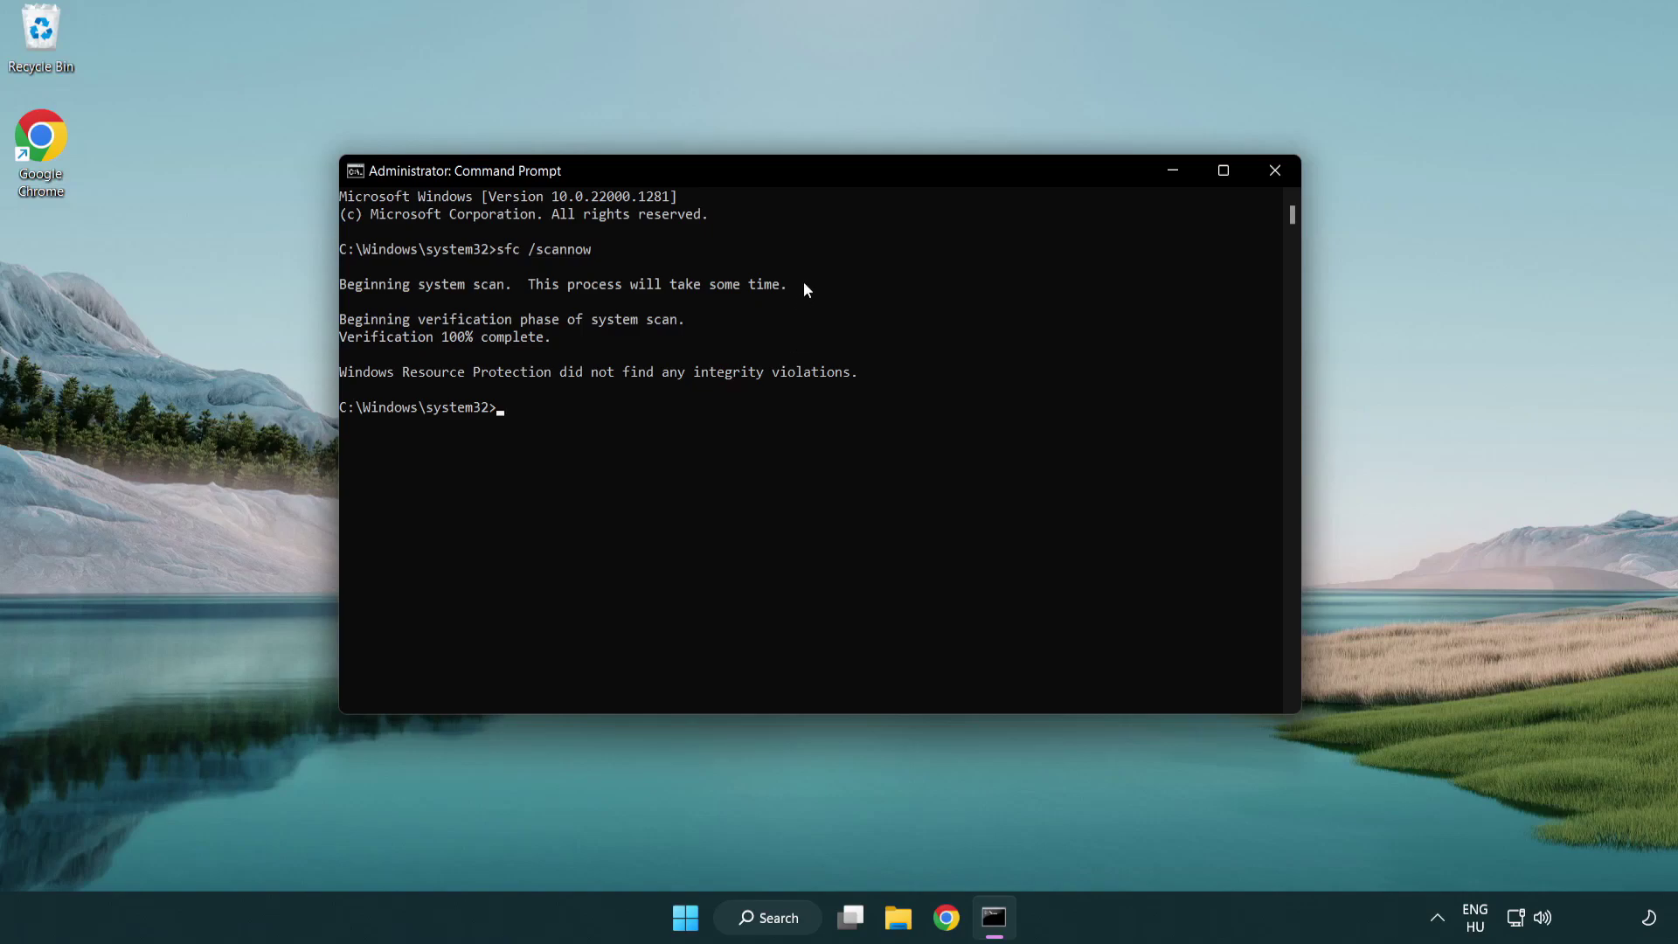
click(1281, 176)
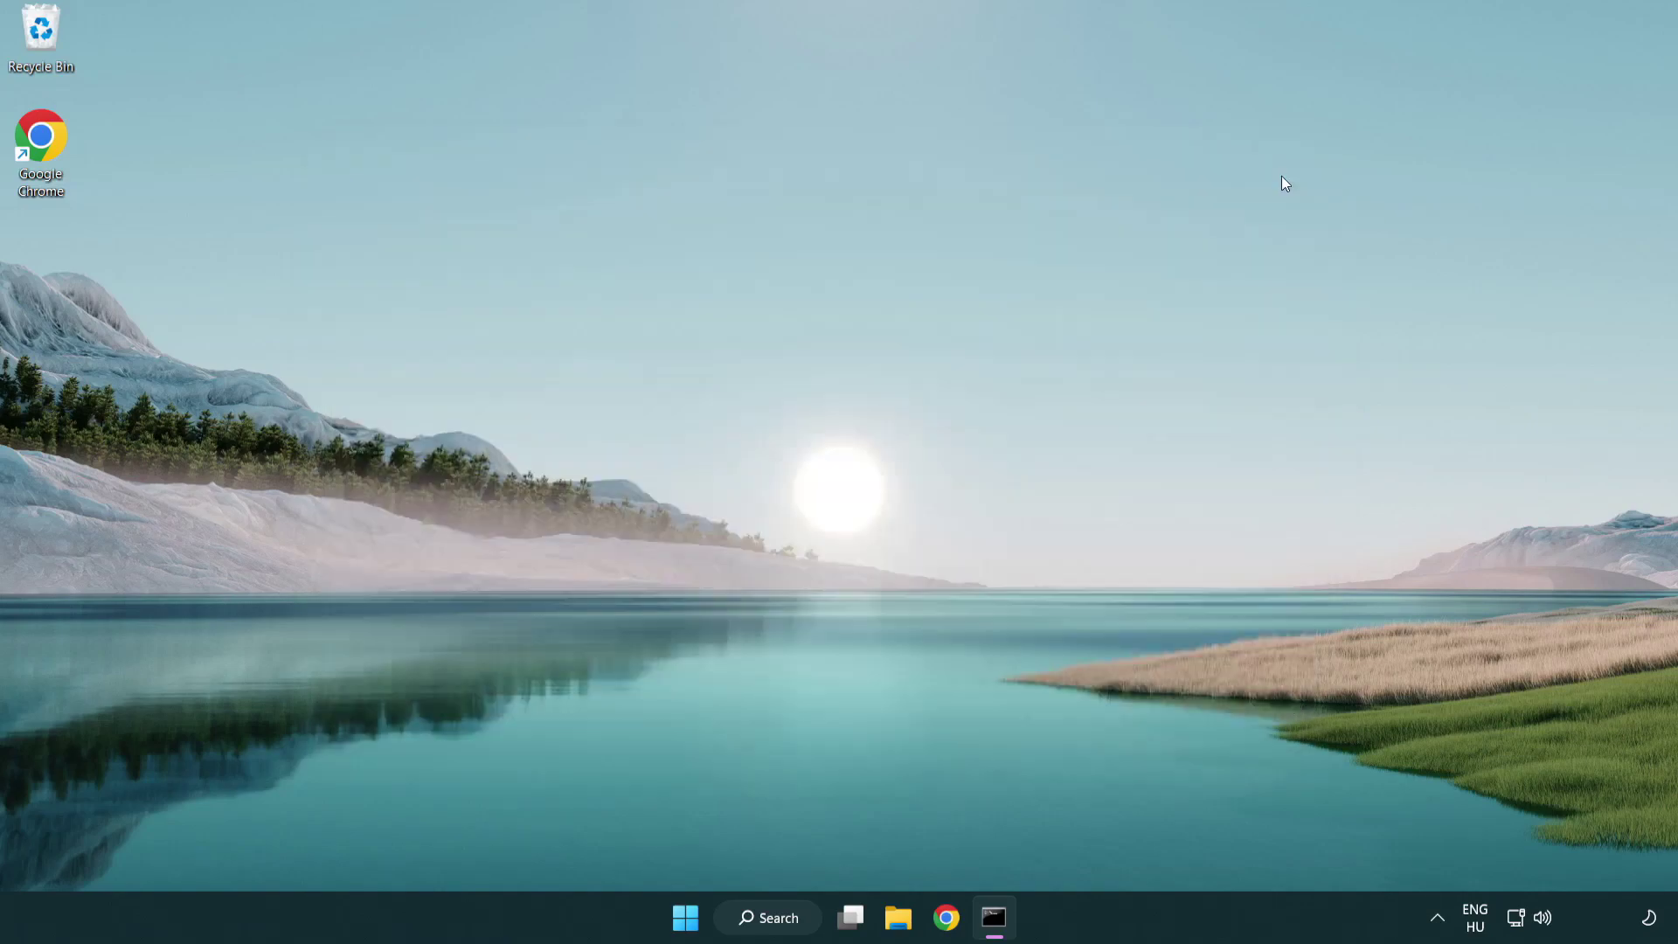
click(708, 919)
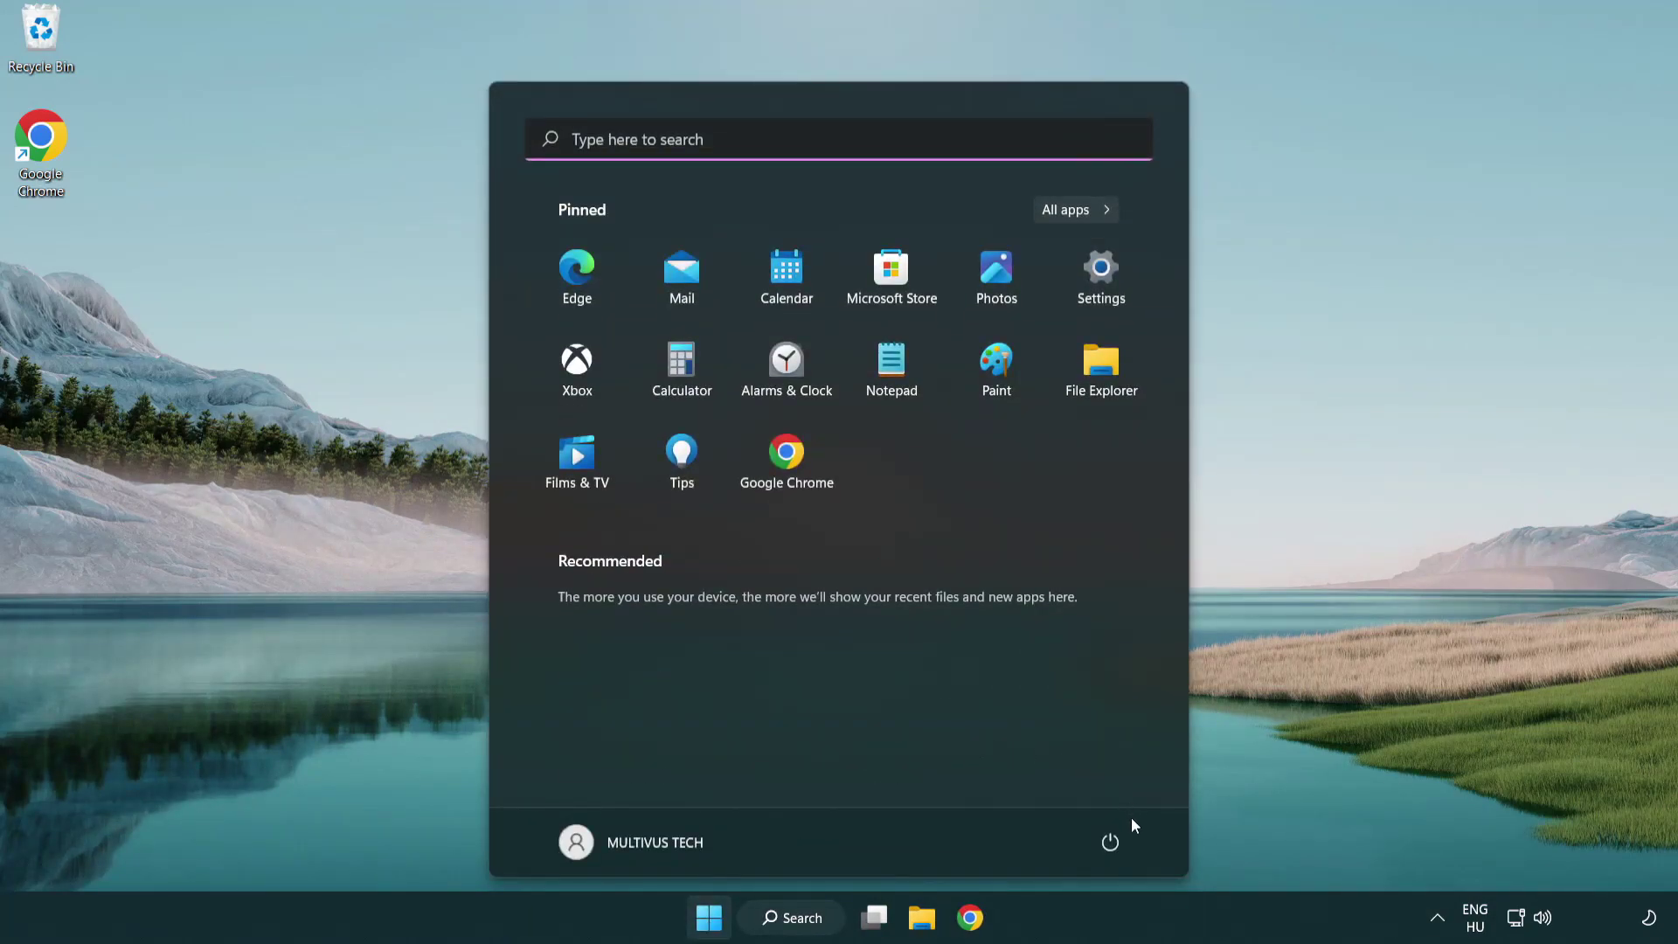
click(1113, 840)
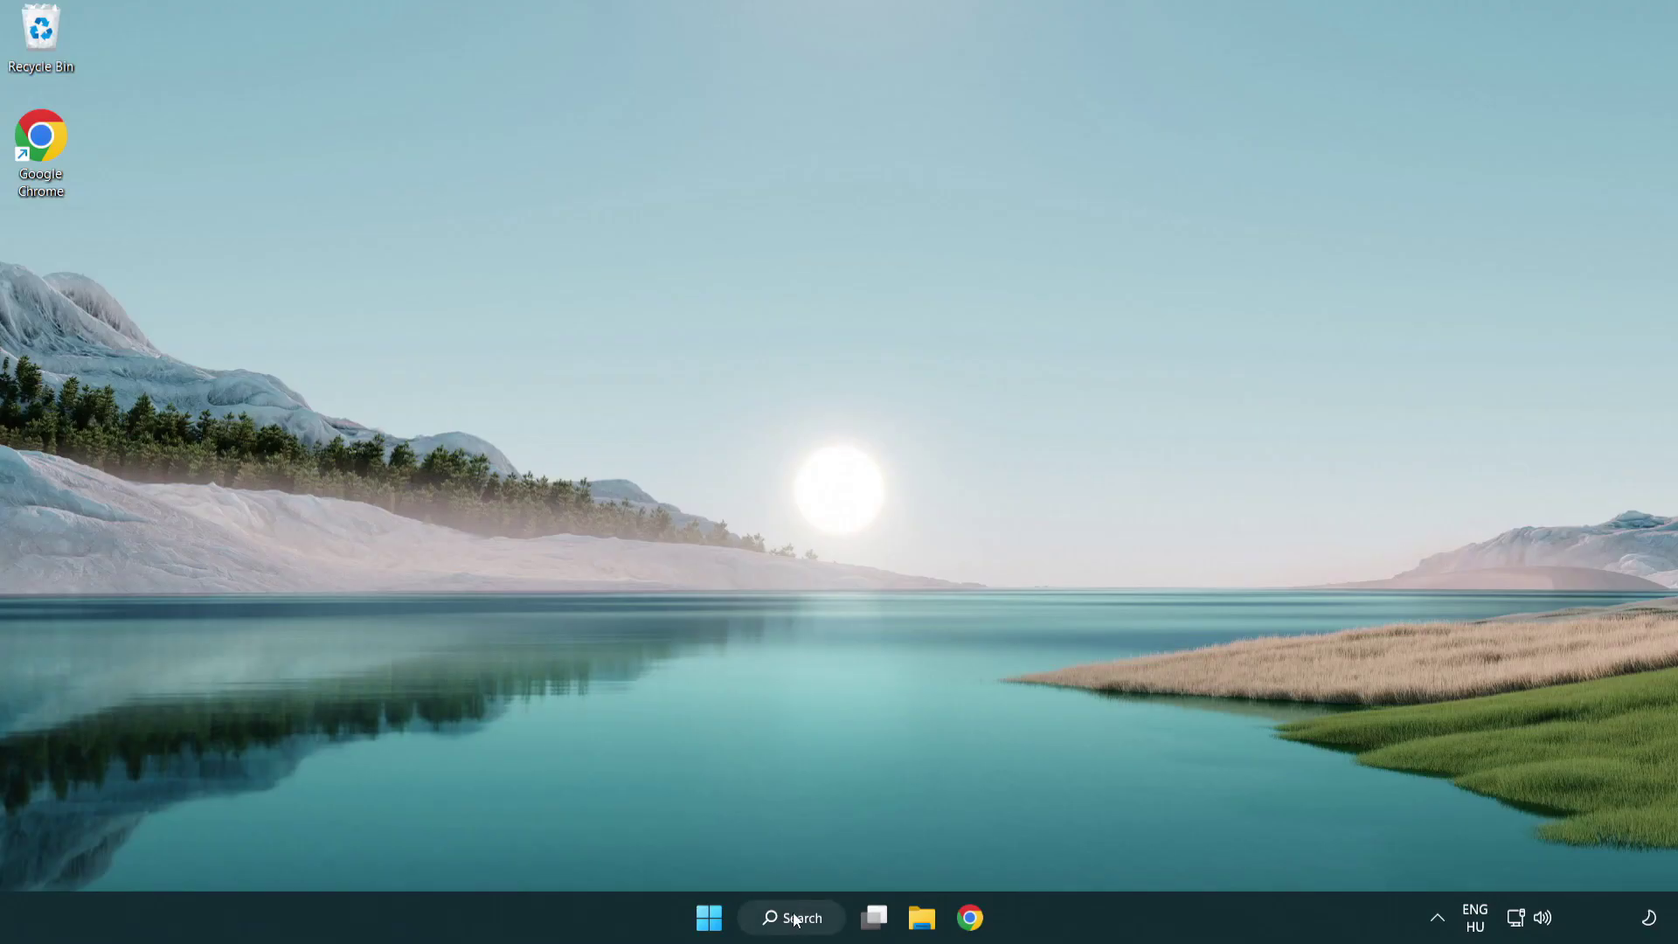
- Launch Windows Security by searching 'security' from the taskbar
click(796, 924)
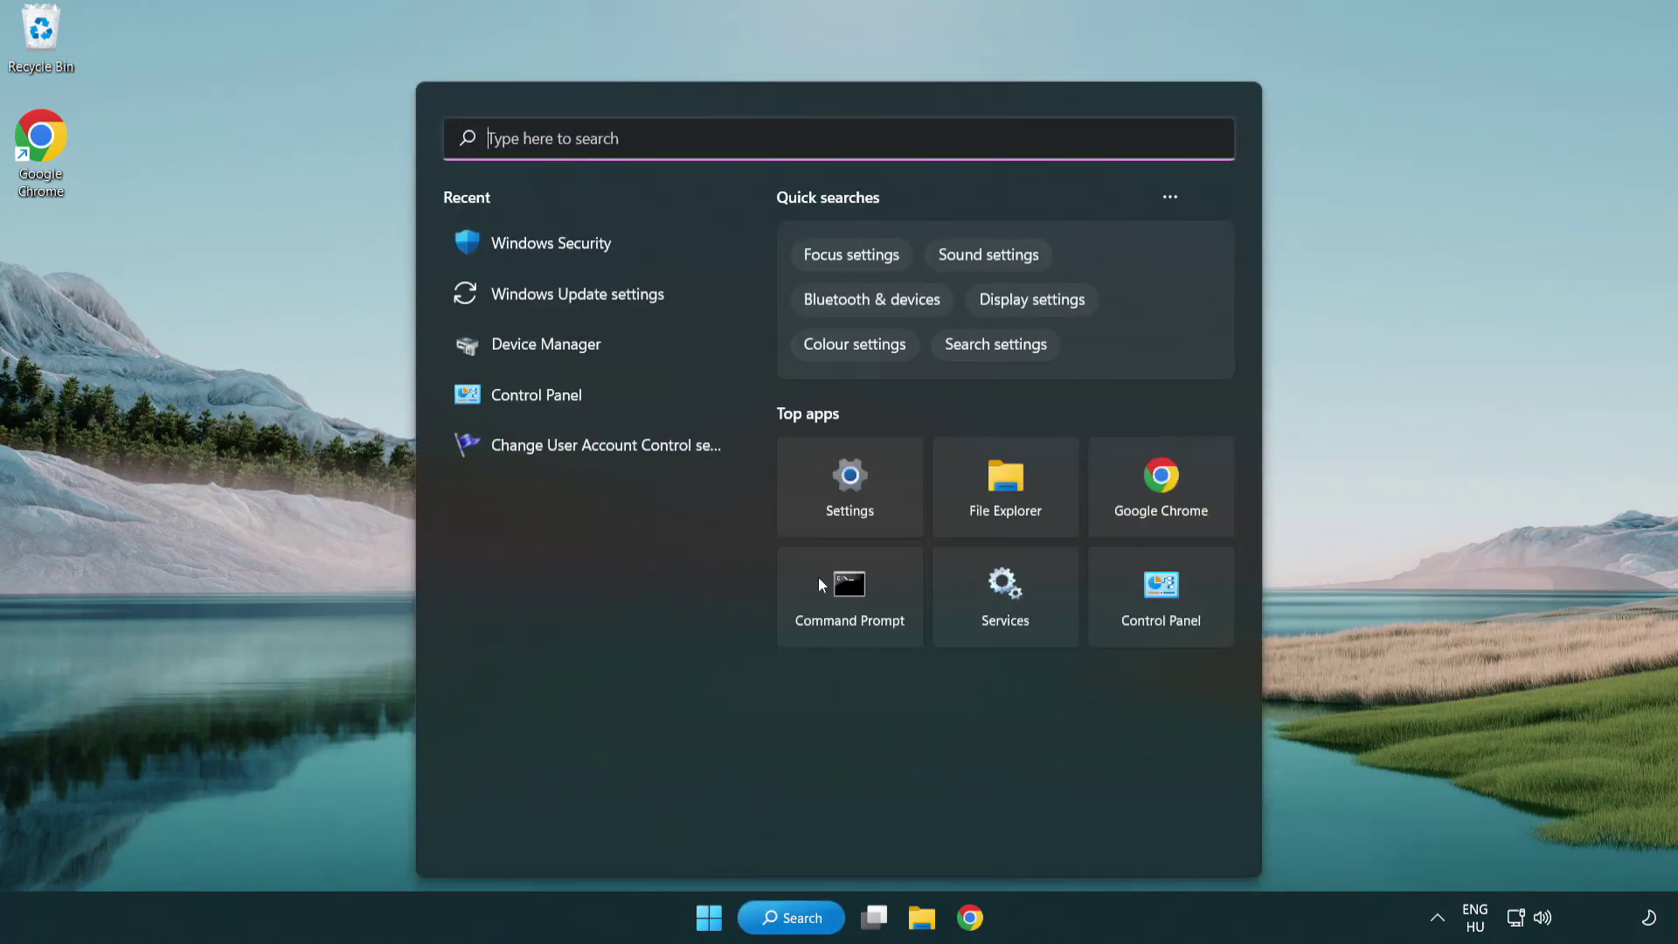
text(se)
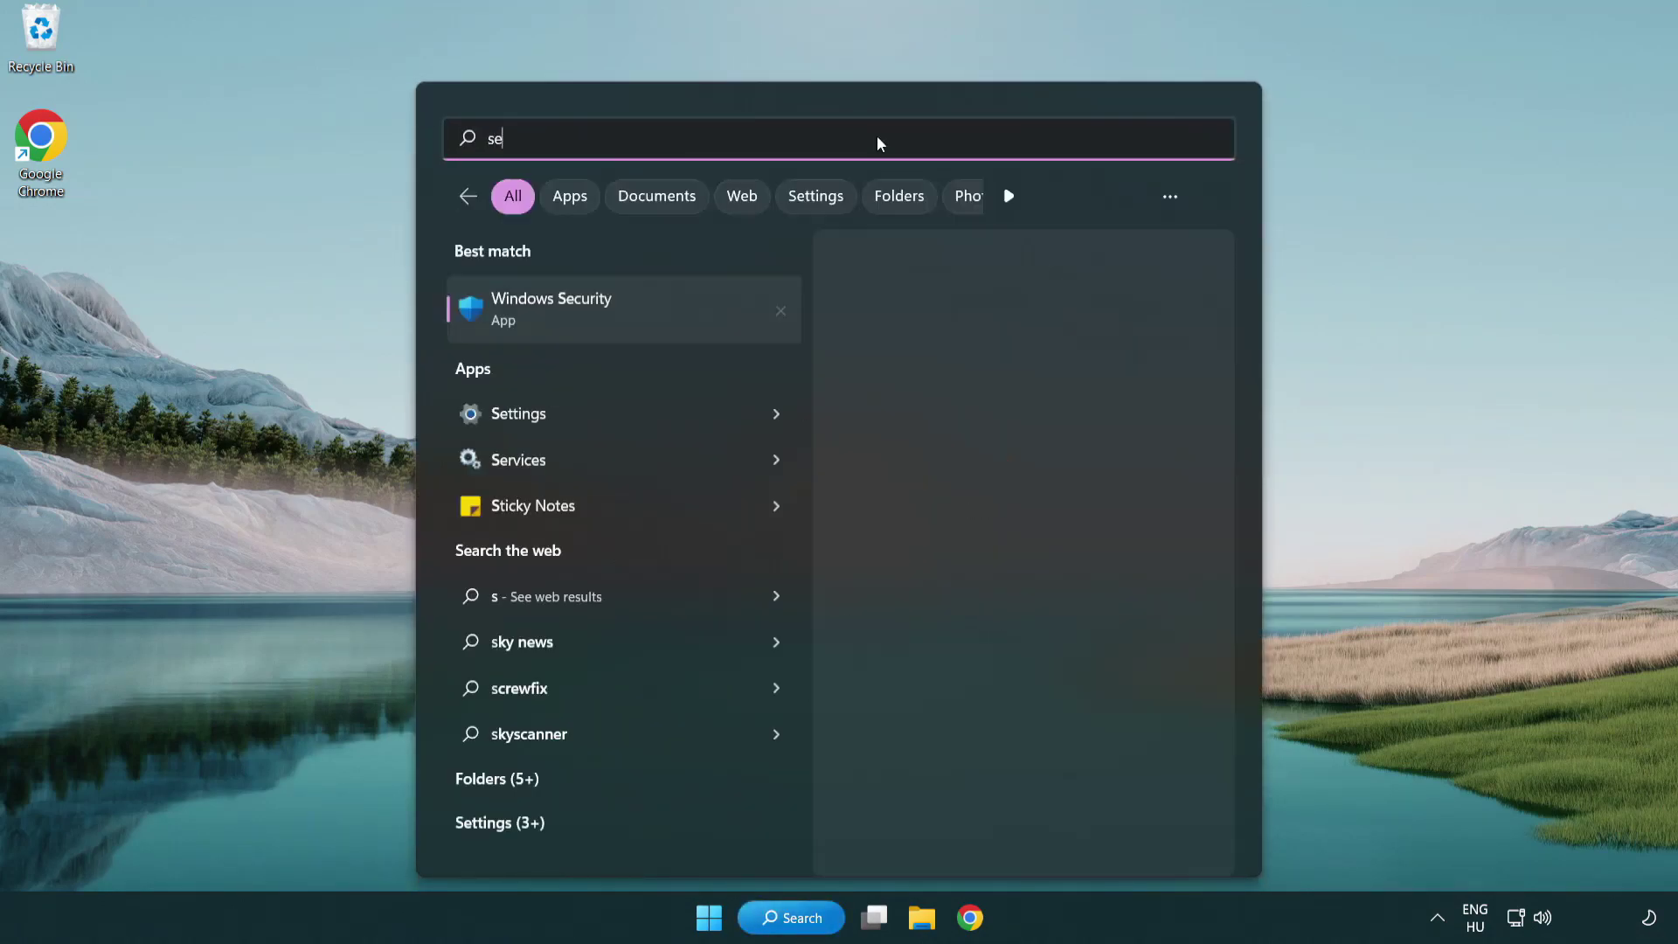
text(curi)
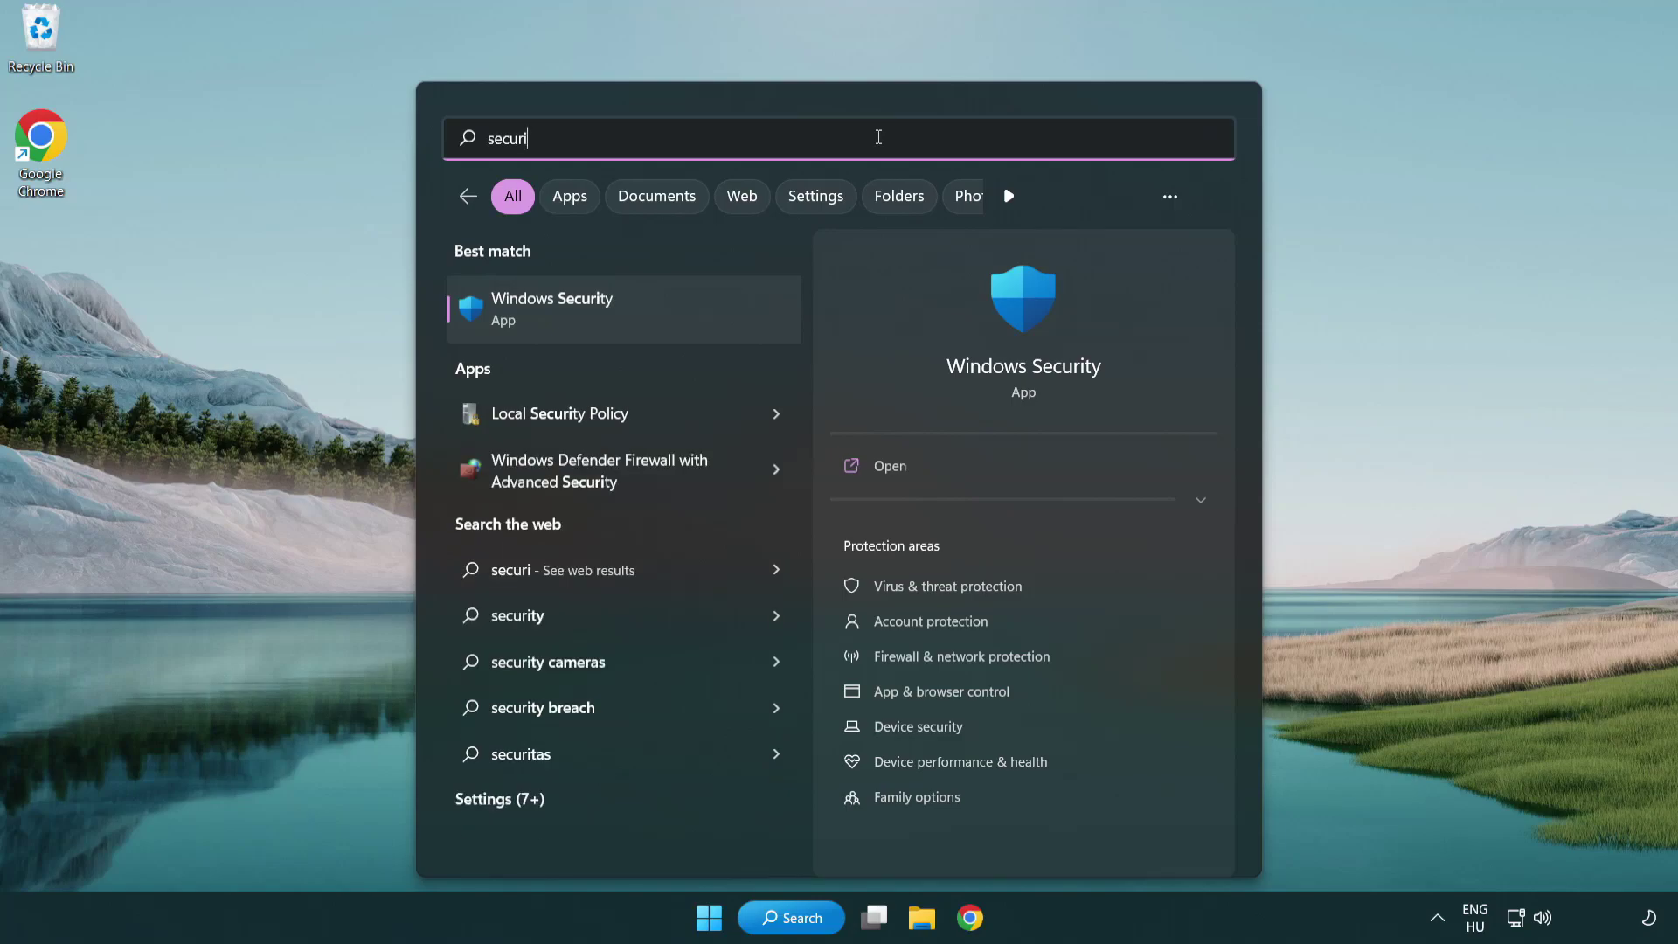
text(ty)
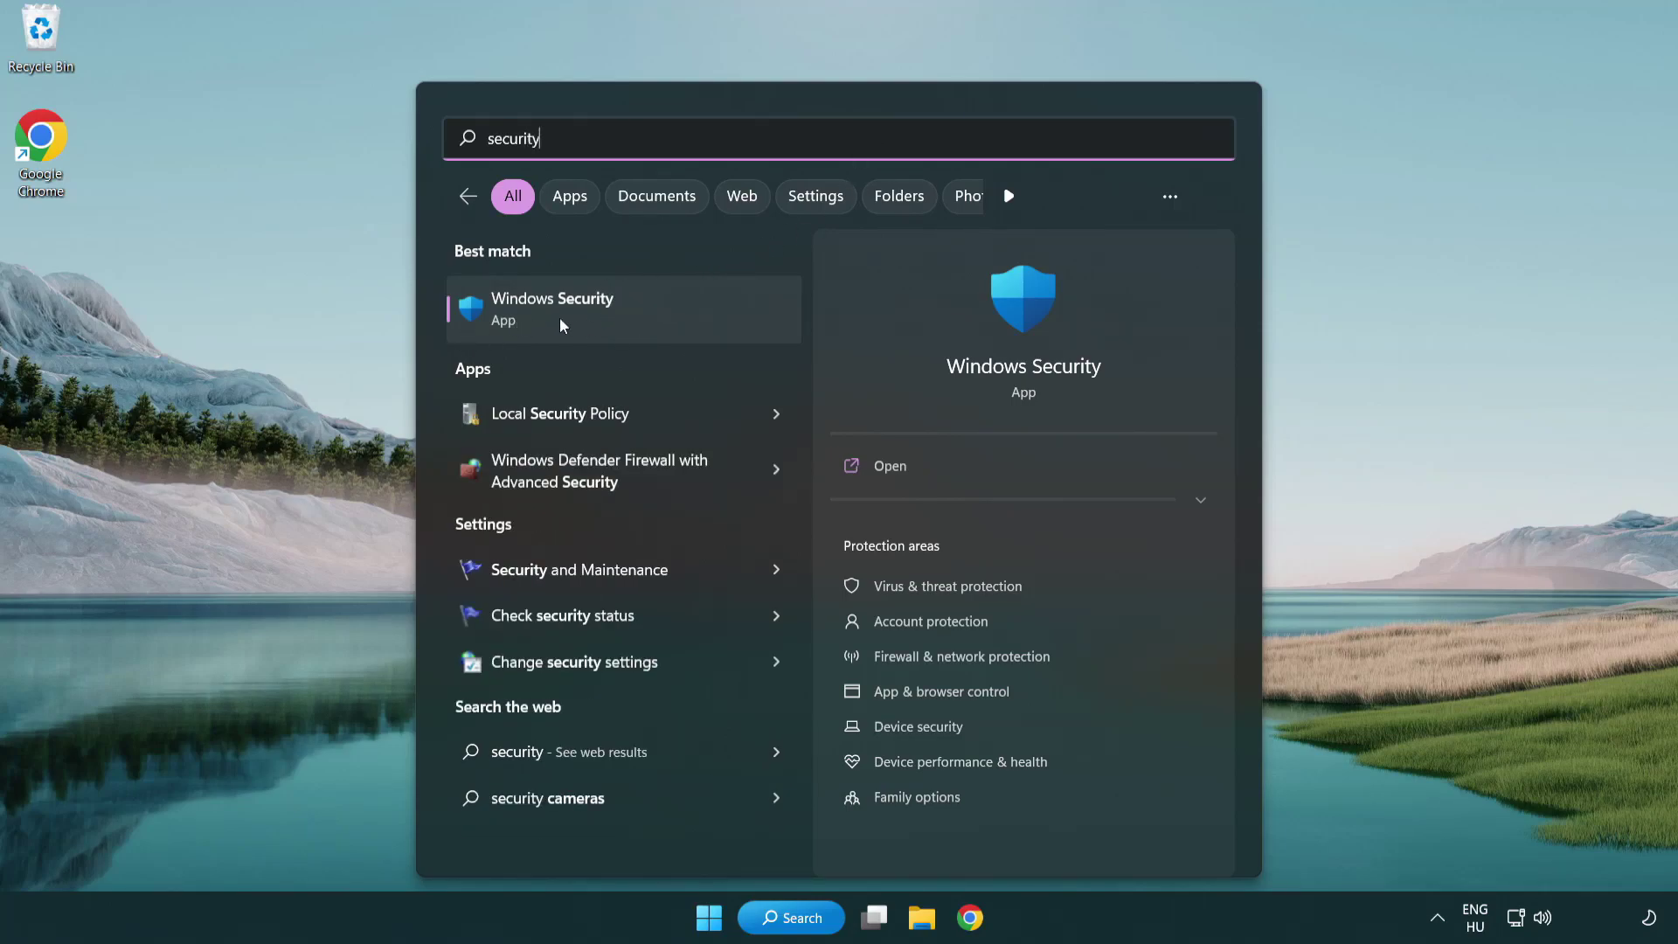
click(688, 319)
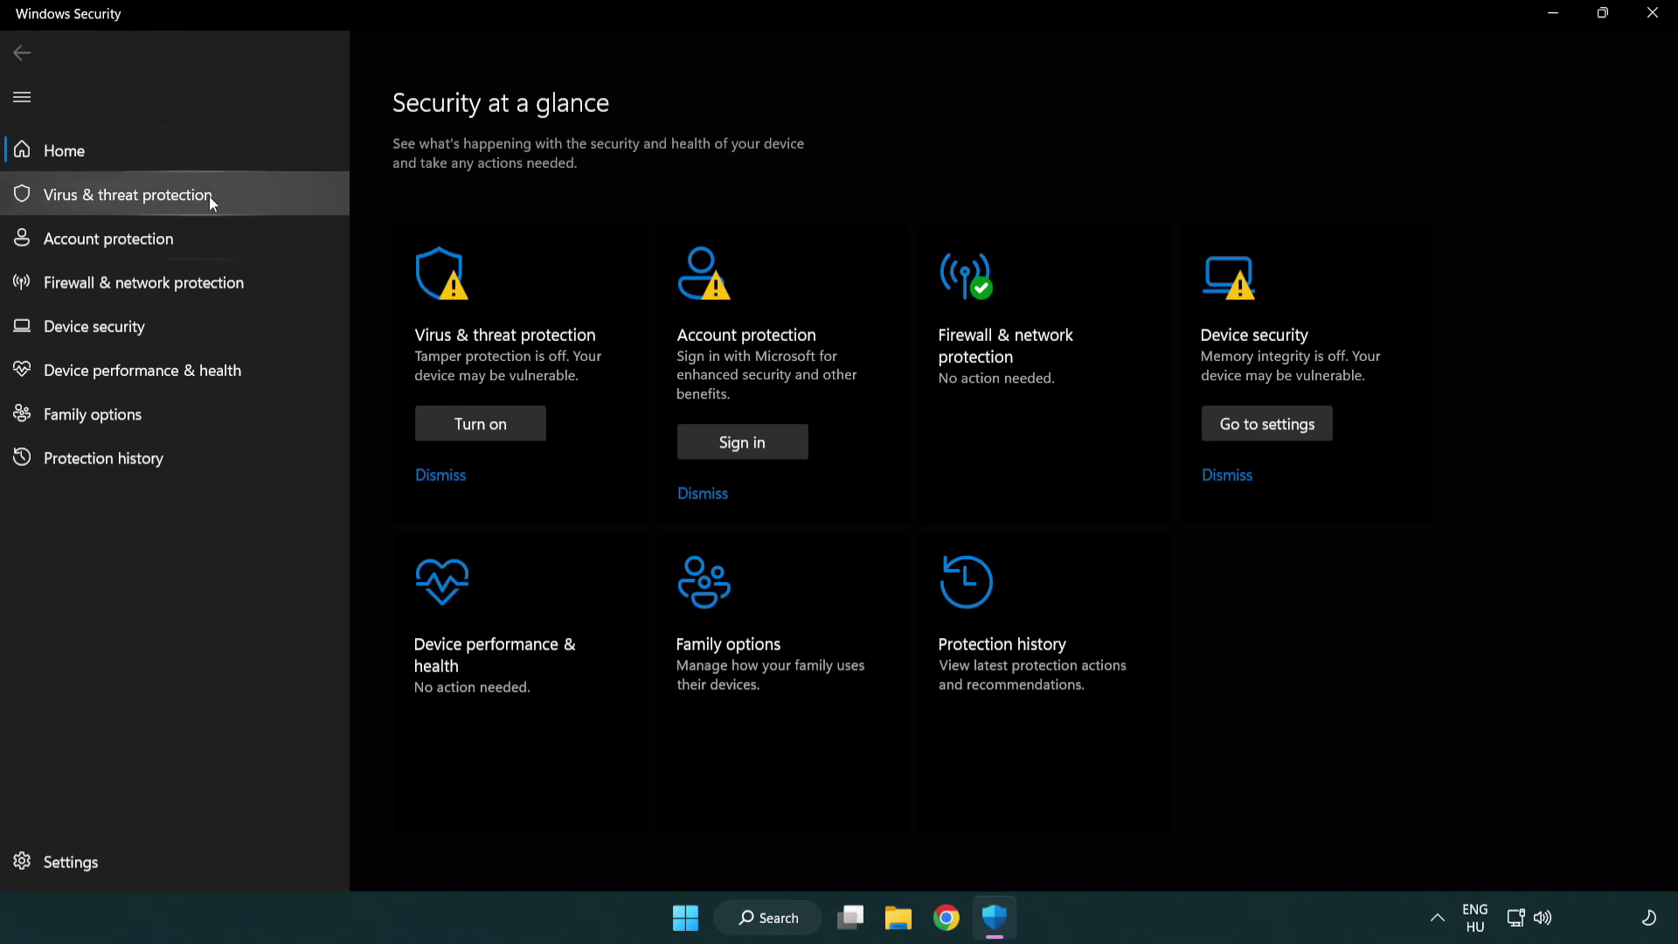
- Go through Virus & threat protection settings to the Exclusions page listing chrome.exe
click(253, 193)
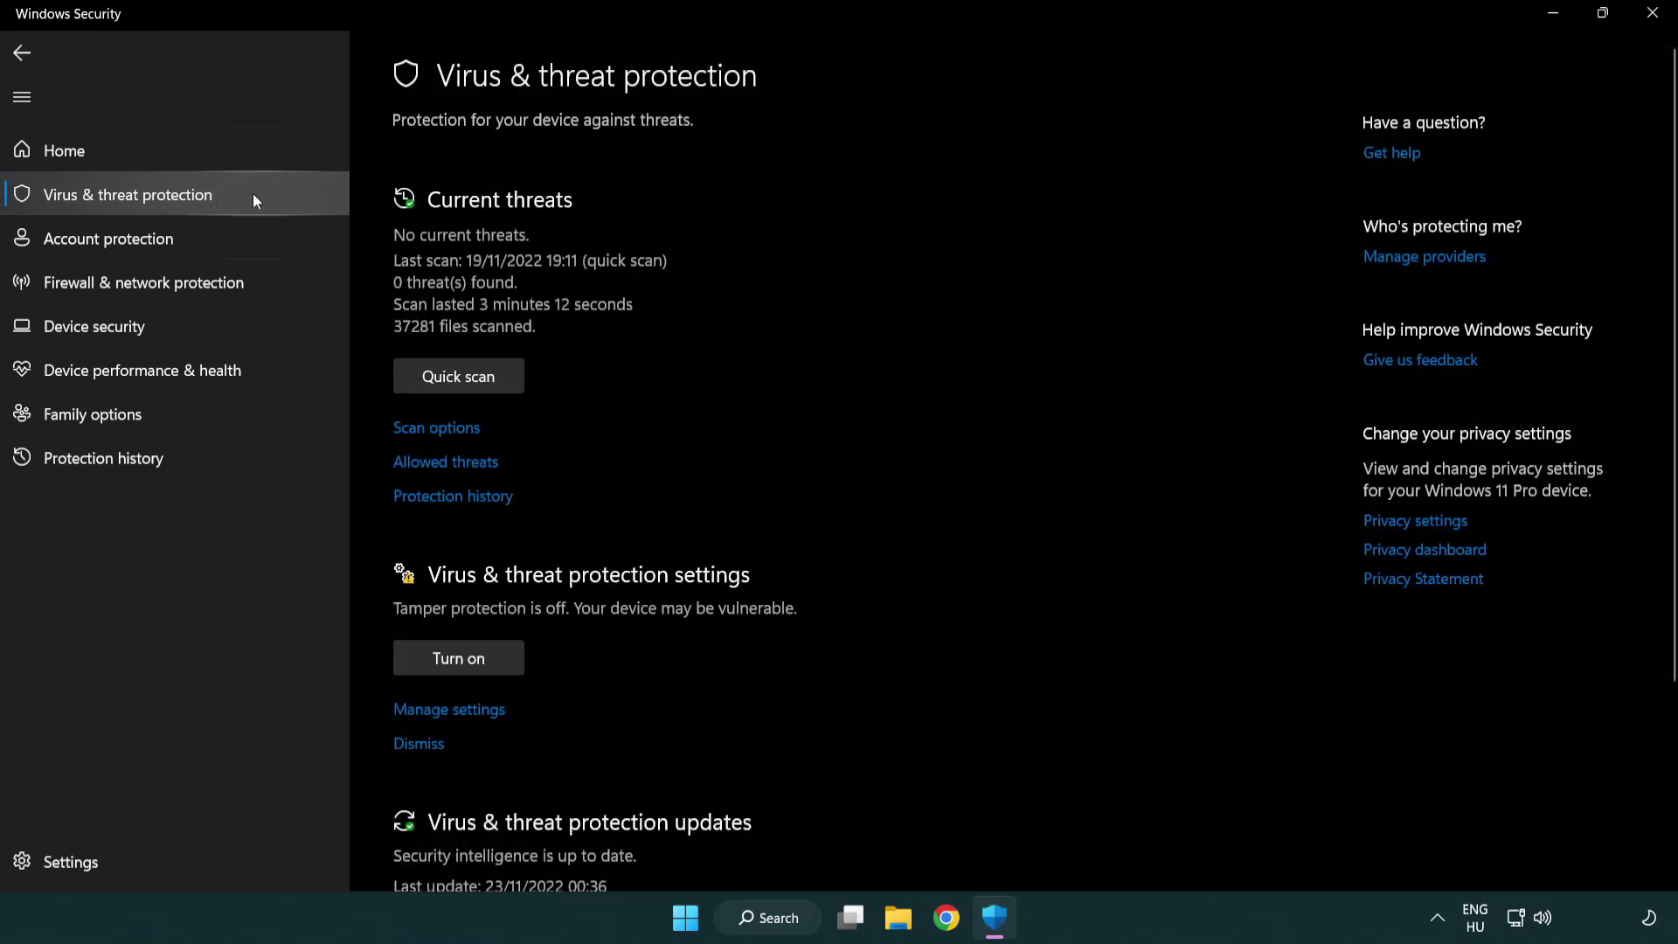
scroll(488, 378, down, 1)
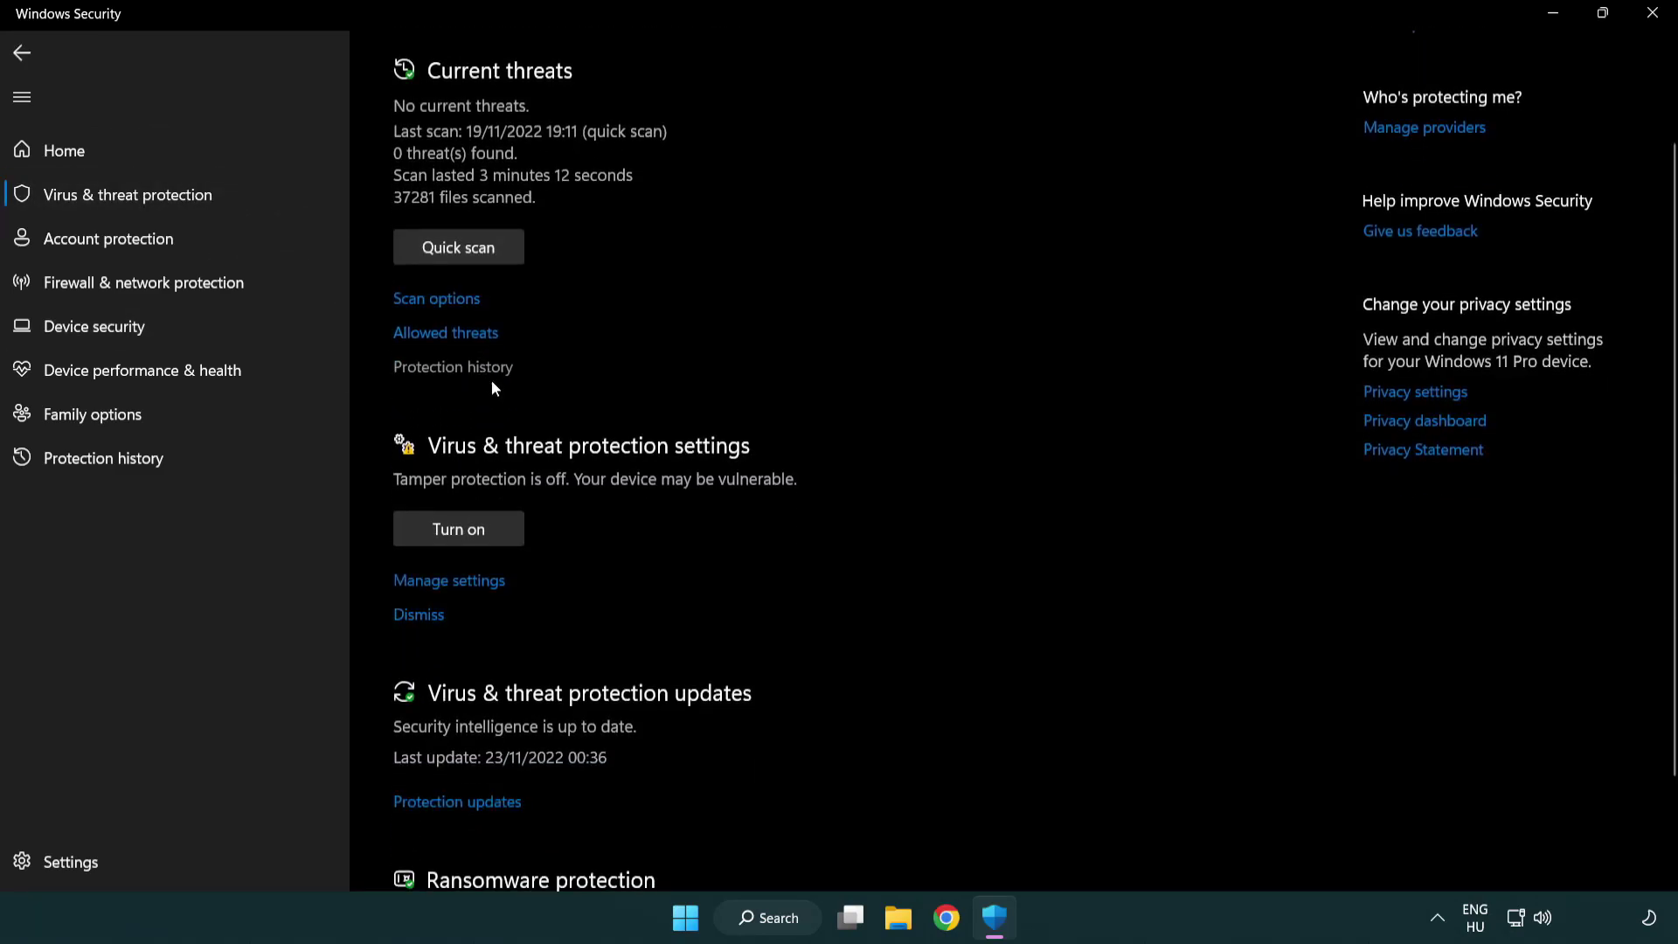
click(445, 584)
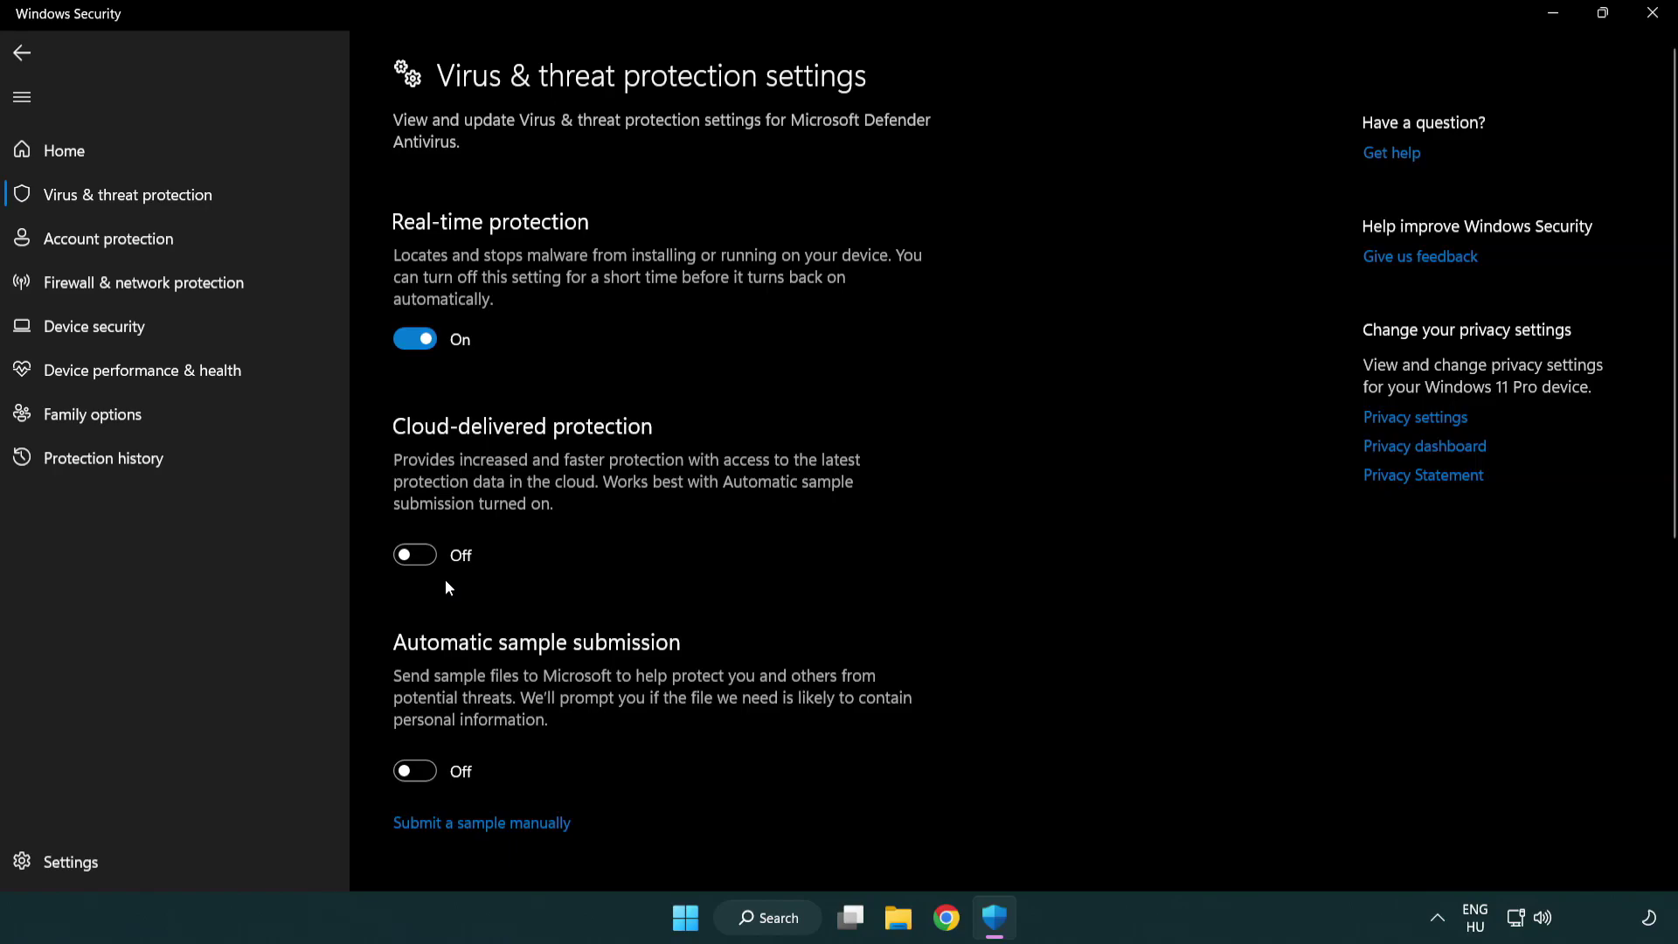
scroll(445, 583, down, 1)
scroll(446, 584, down, 1)
scroll(447, 584, down, 2)
scroll(446, 583, down, 2)
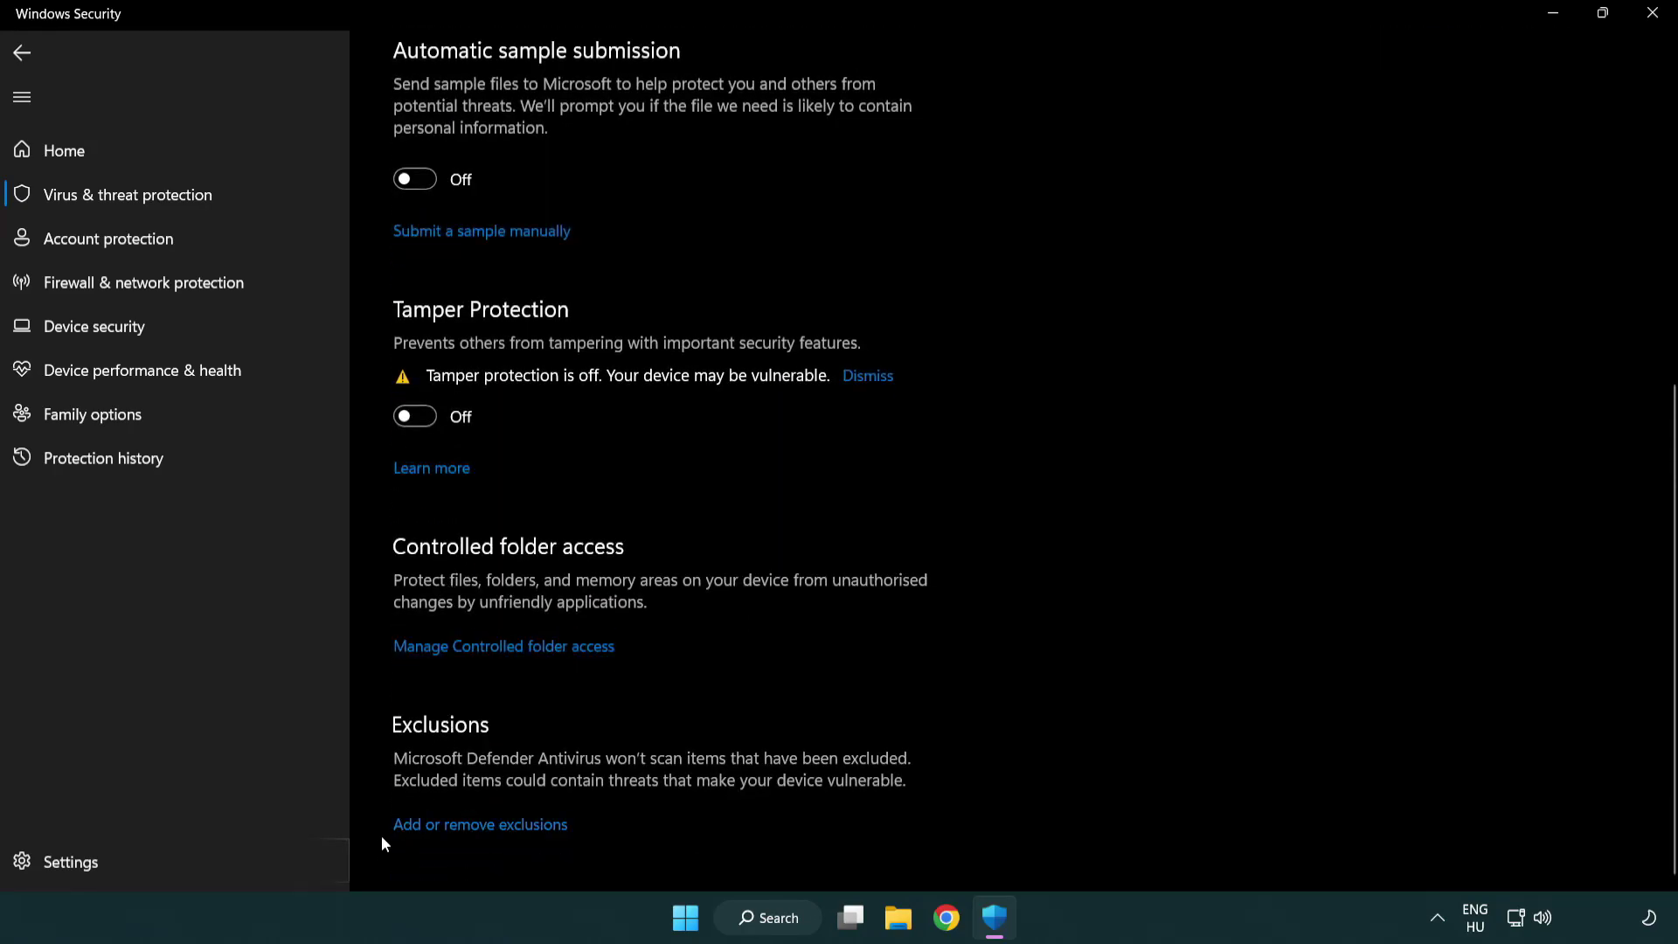
click(524, 830)
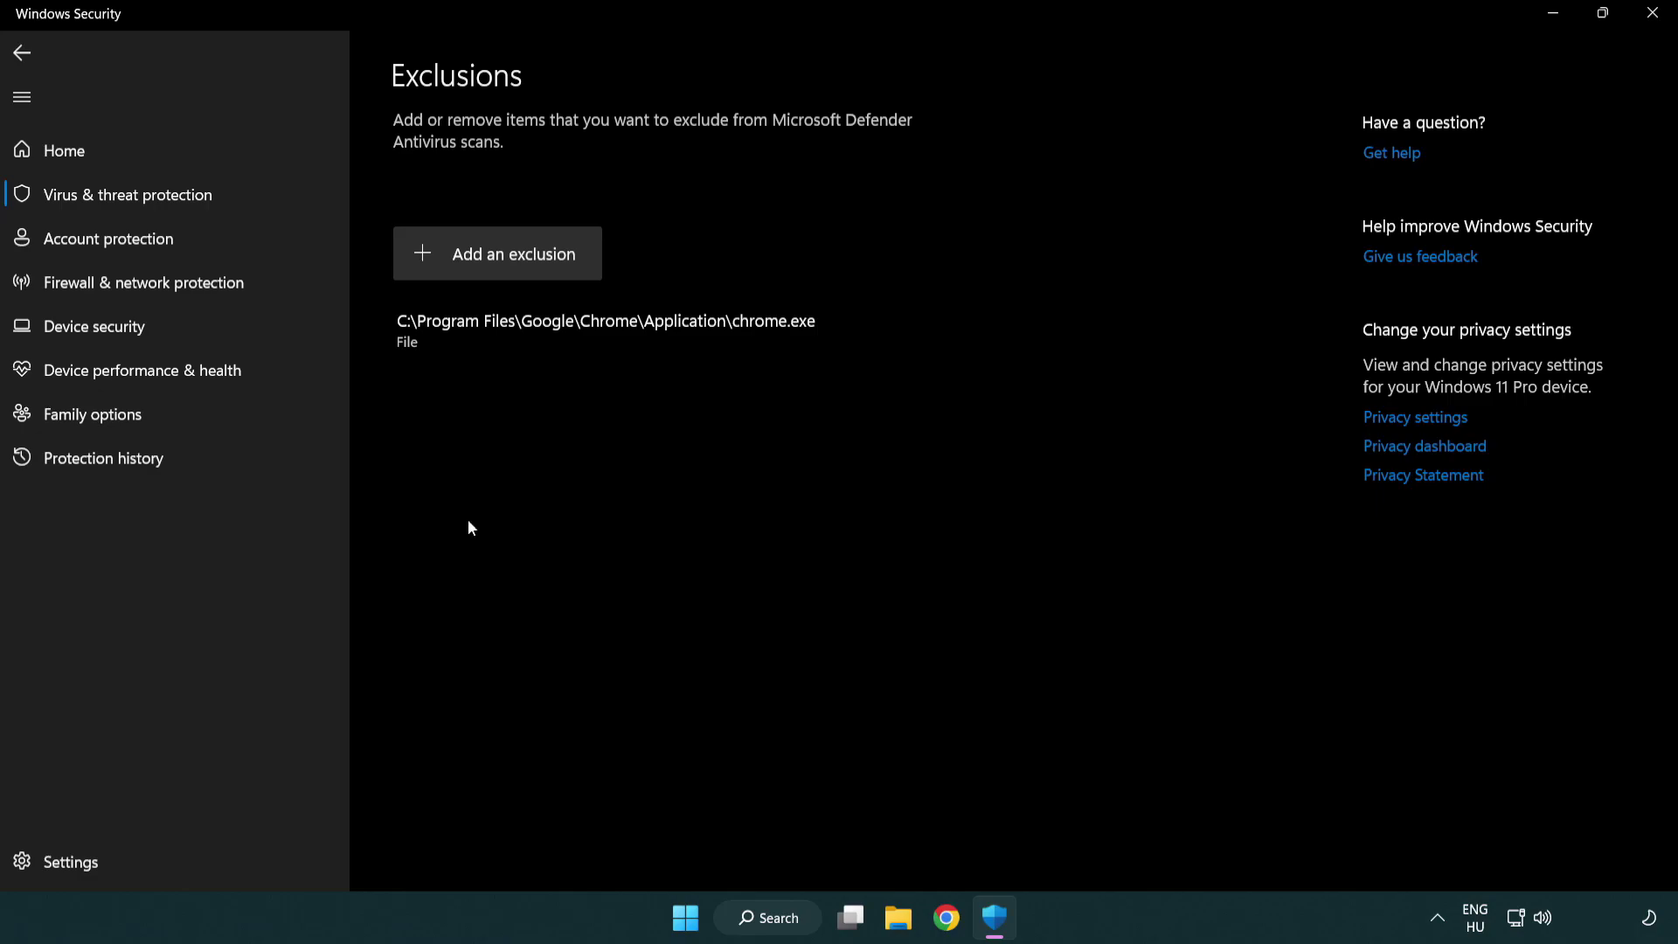
click(503, 256)
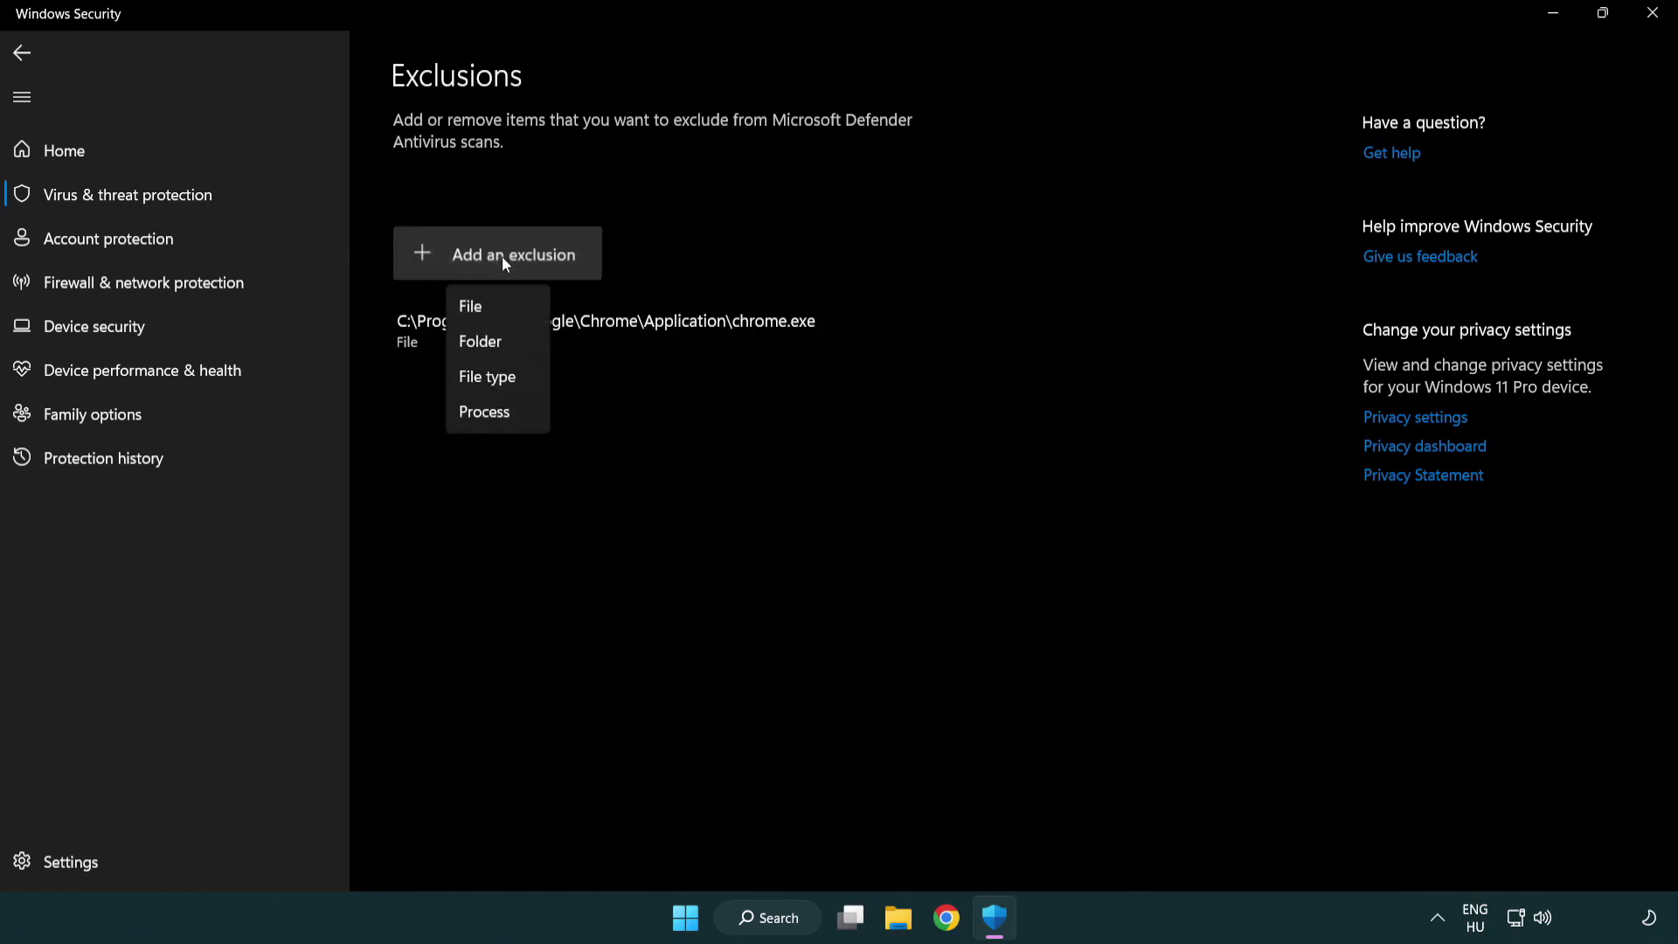
click(505, 312)
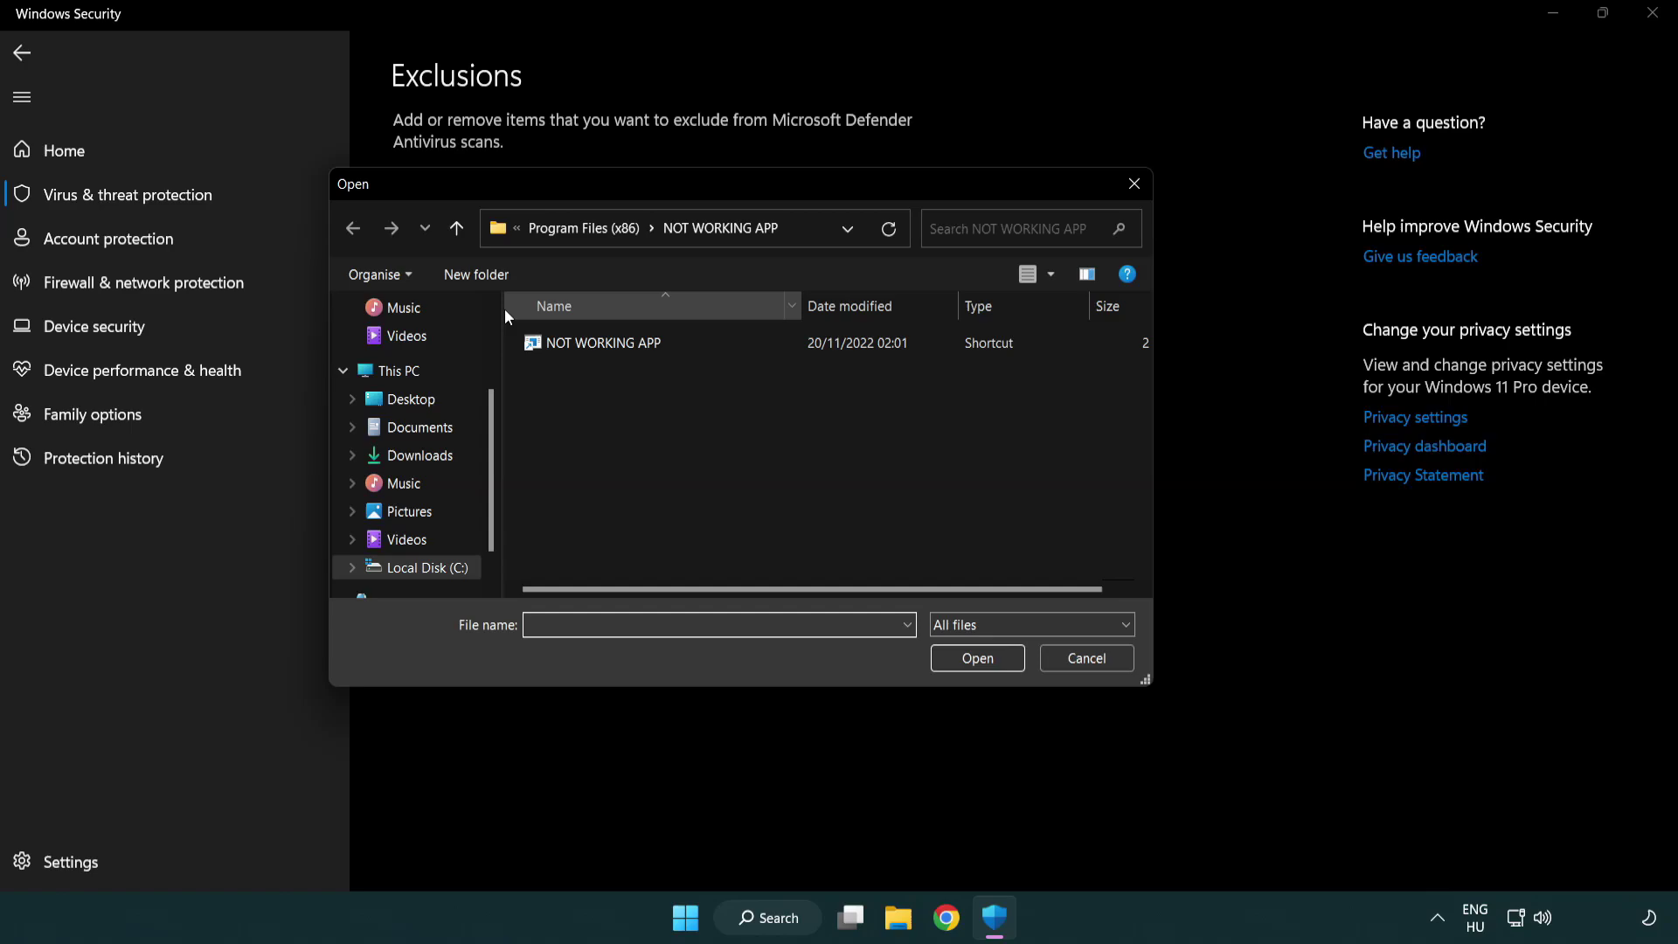
click(568, 228)
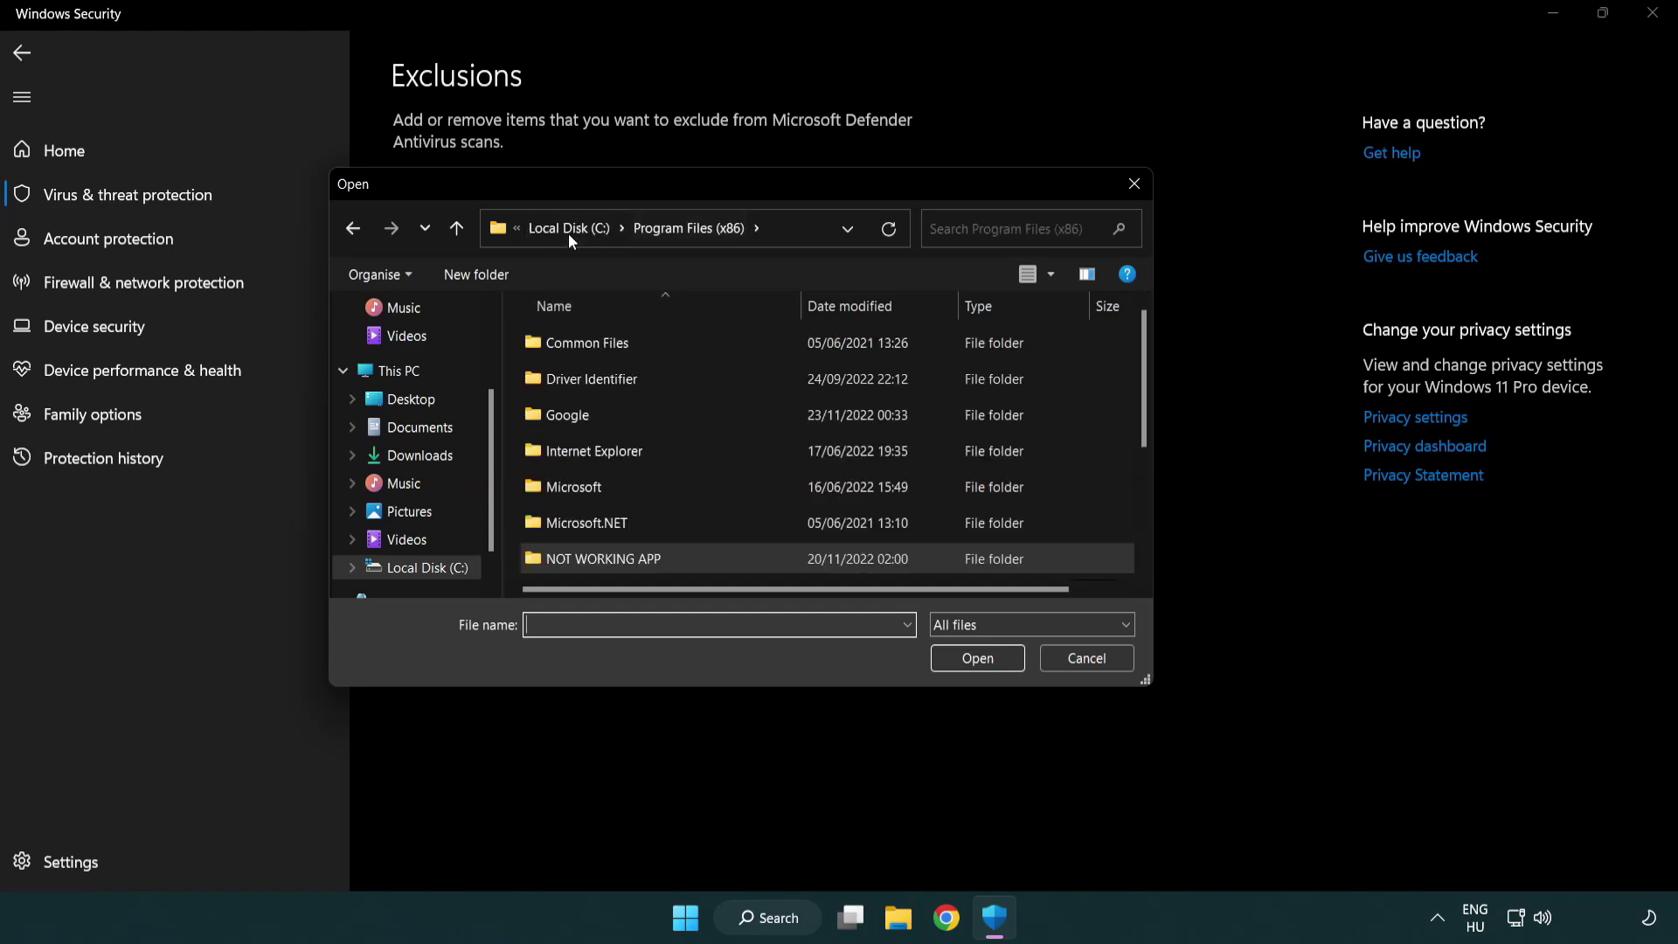
click(573, 232)
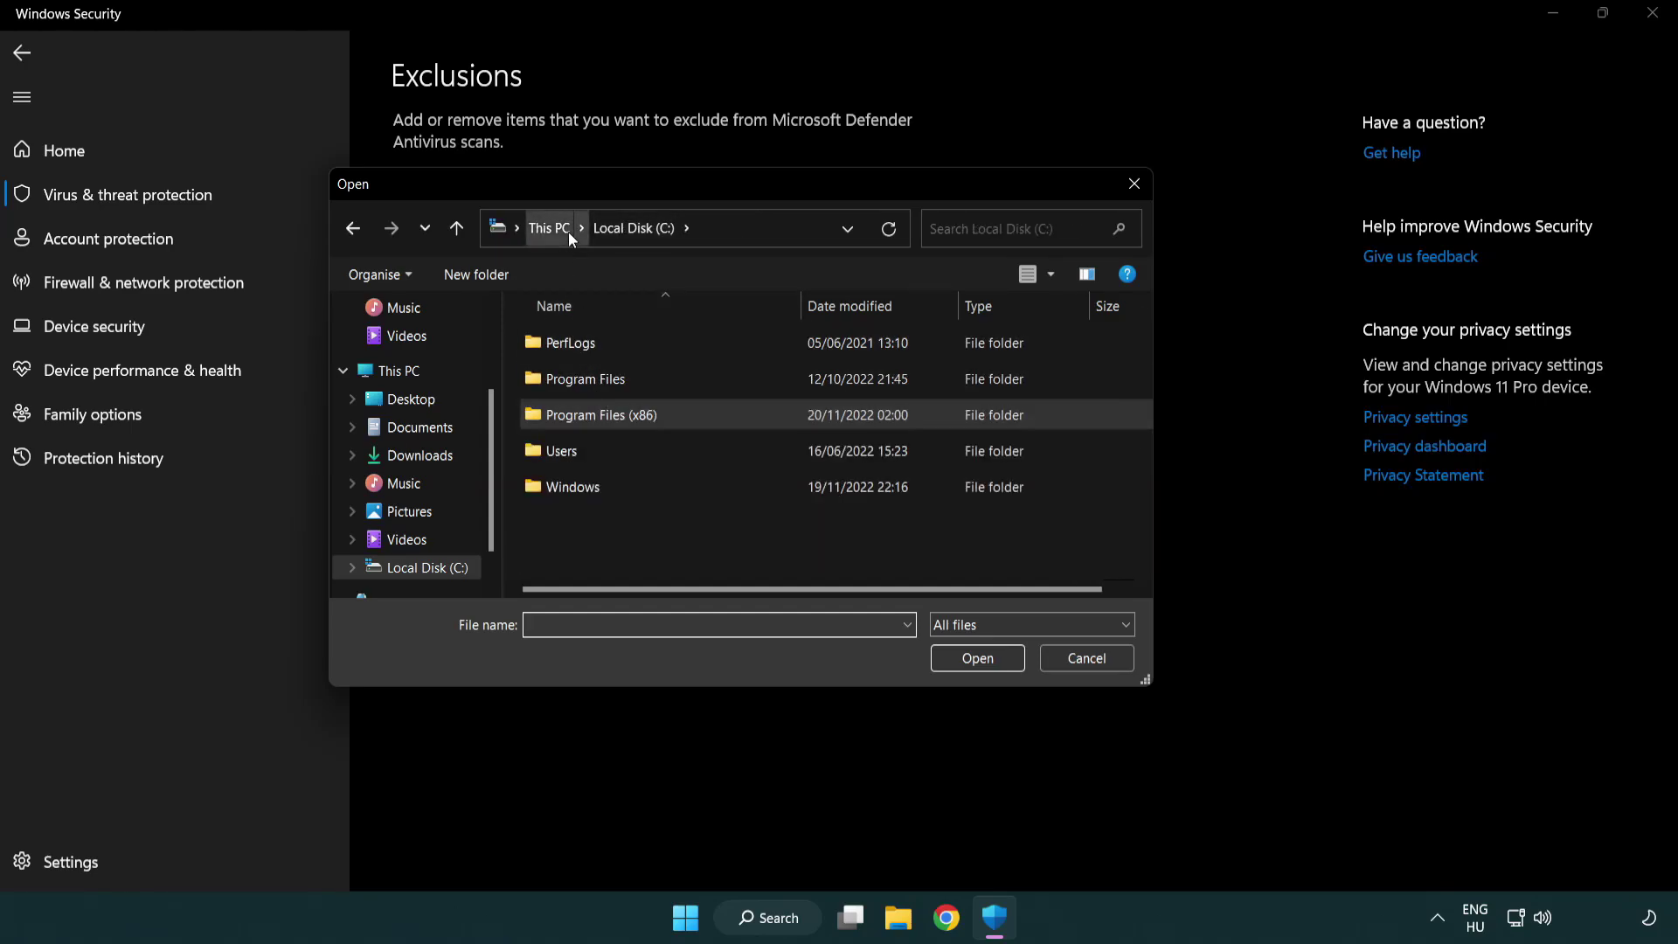
click(568, 233)
double_click(613, 577)
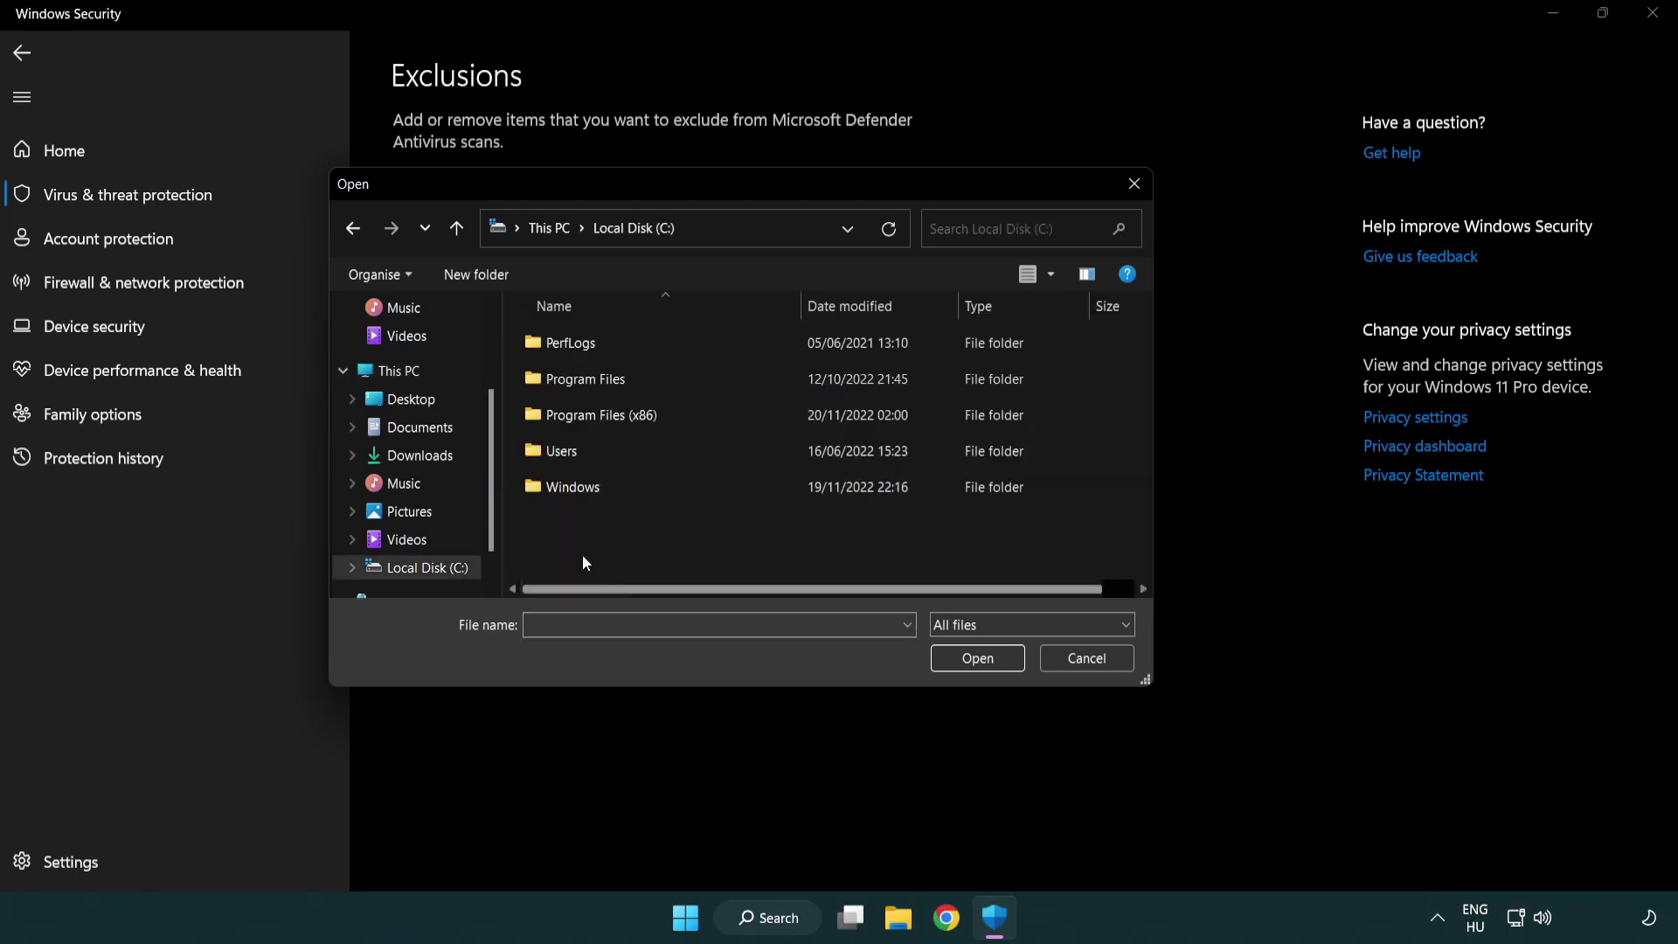
double_click(617, 405)
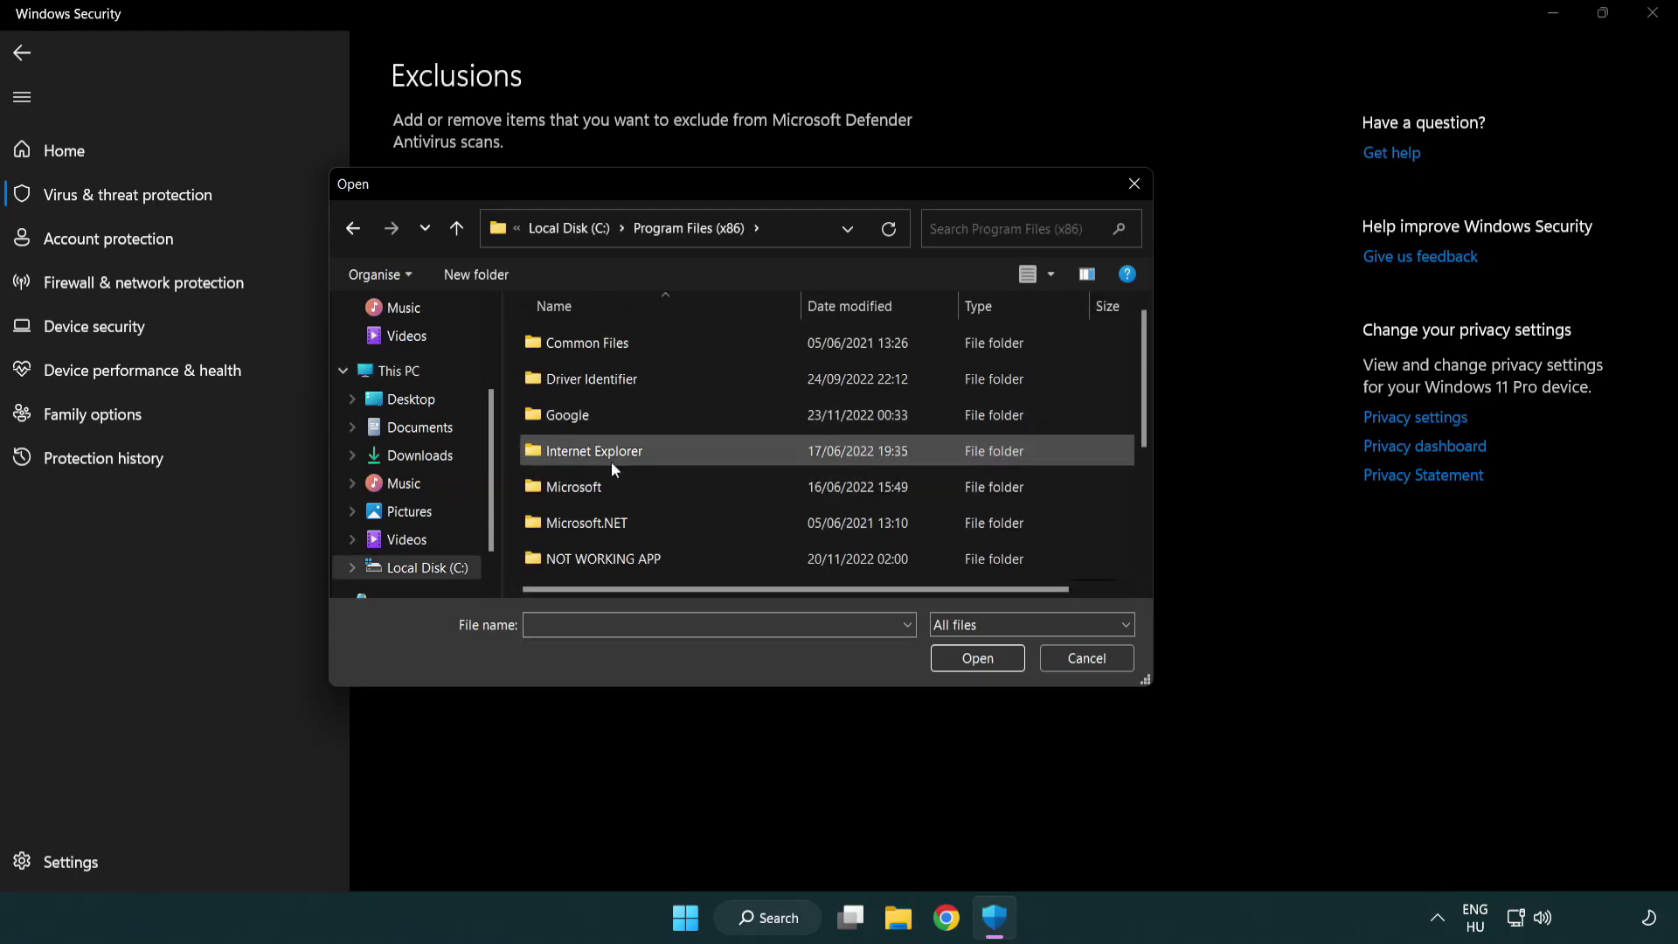
double_click(628, 566)
click(593, 345)
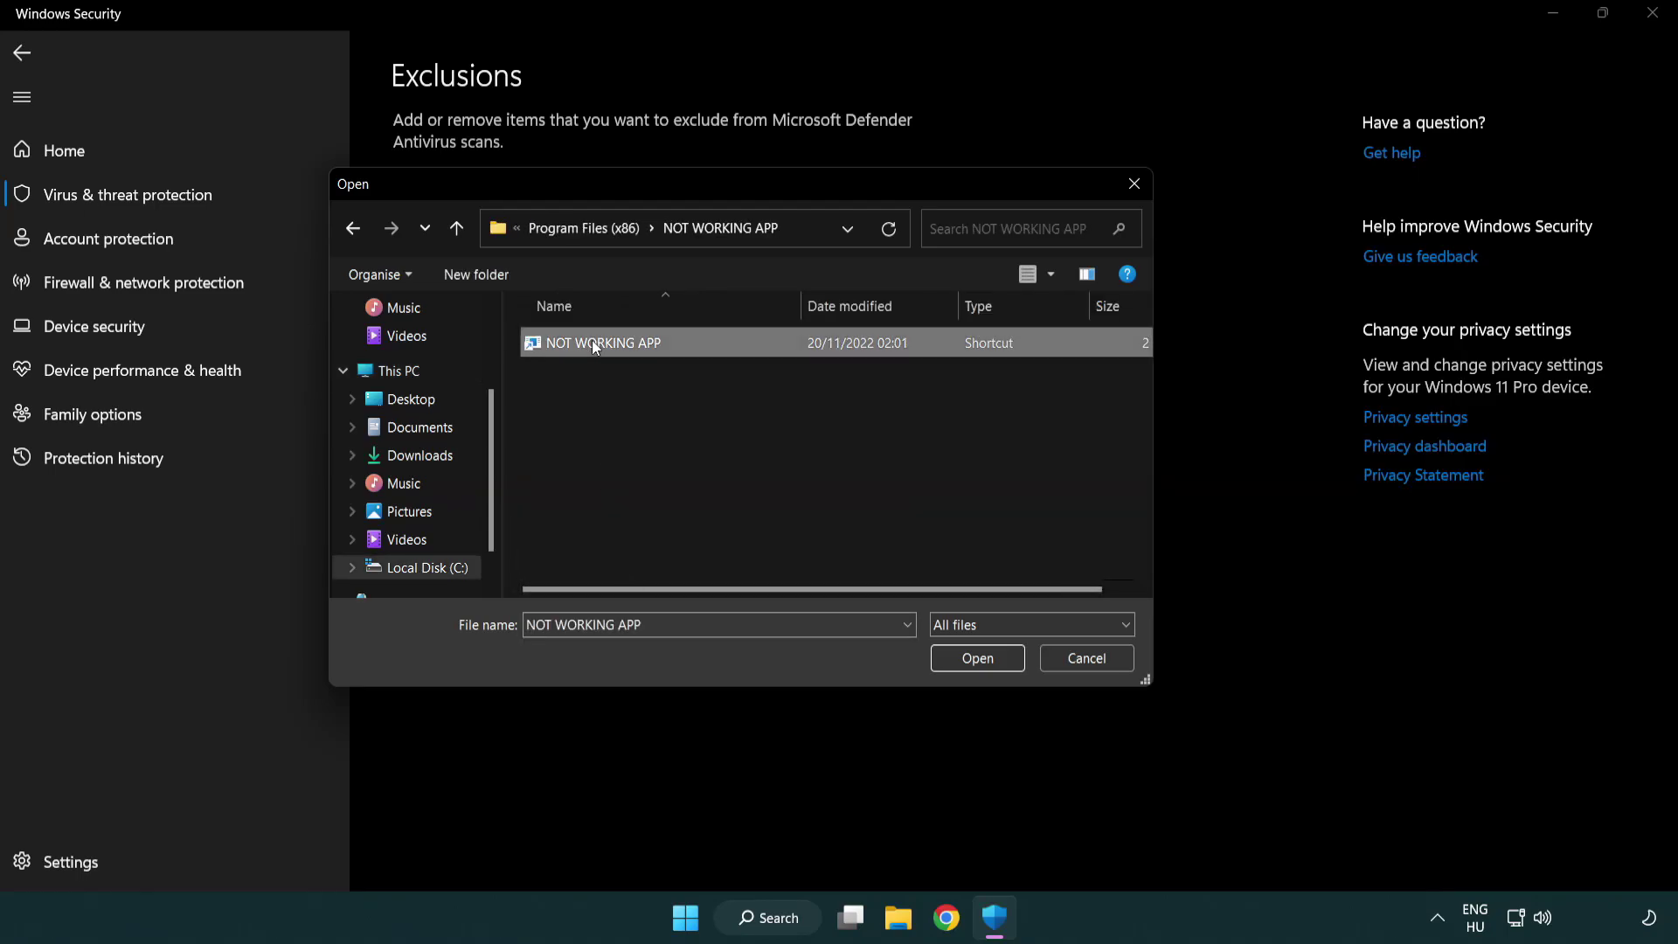
click(973, 663)
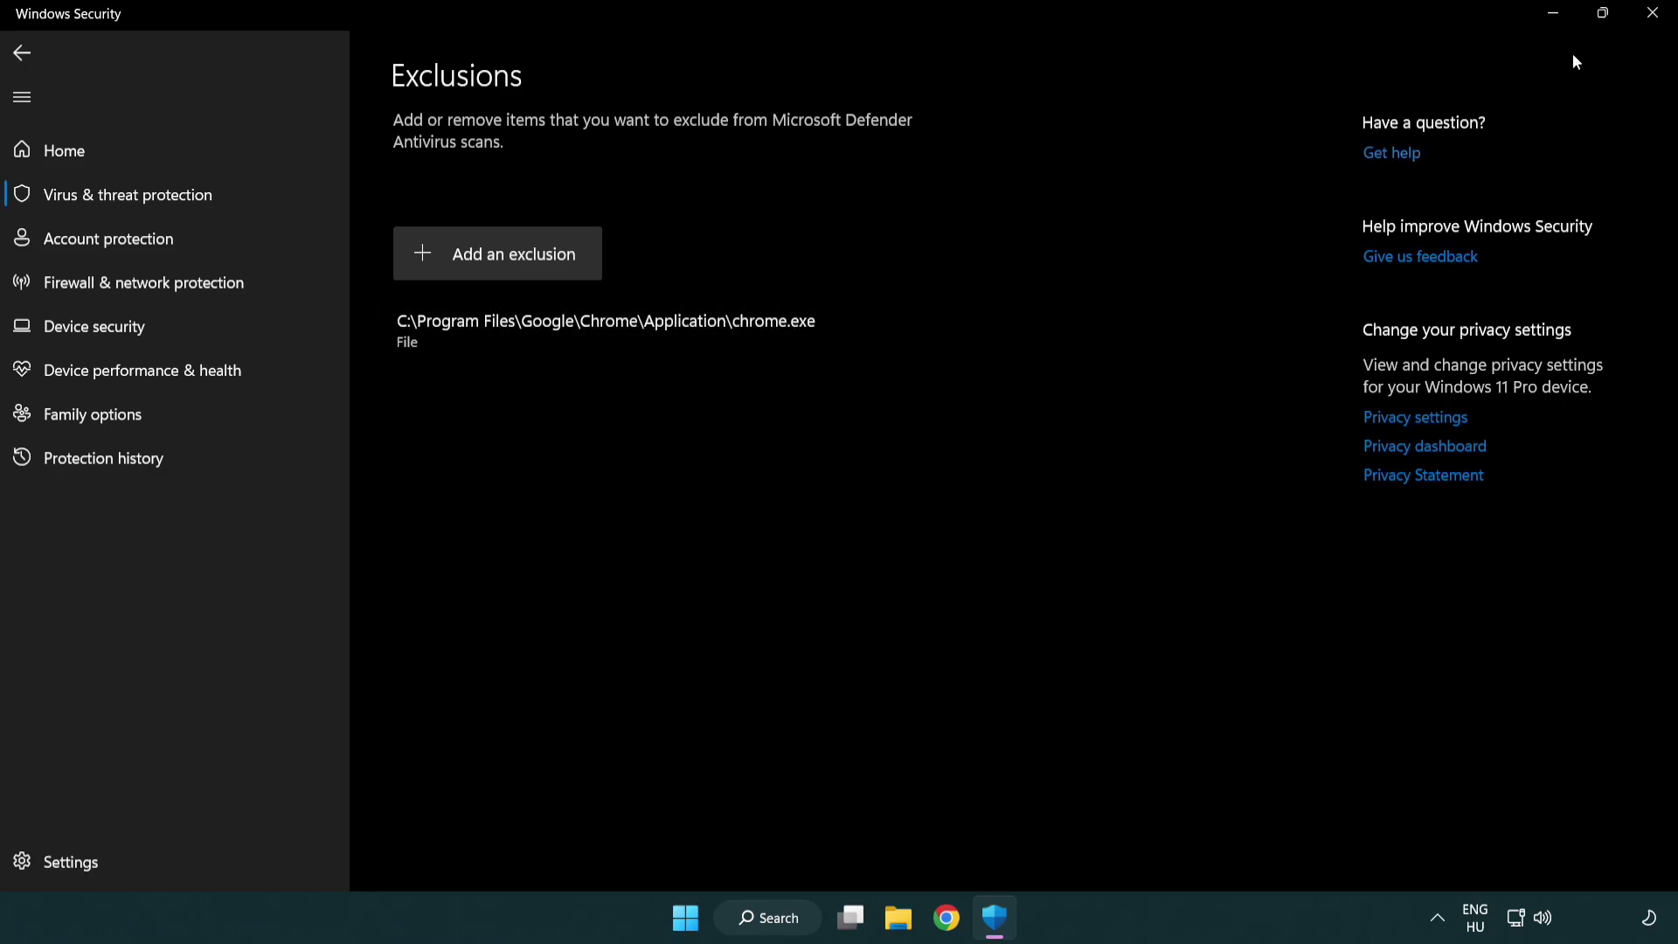
- Close Windows Security and show the Start menu power options for restarting
click(1655, 26)
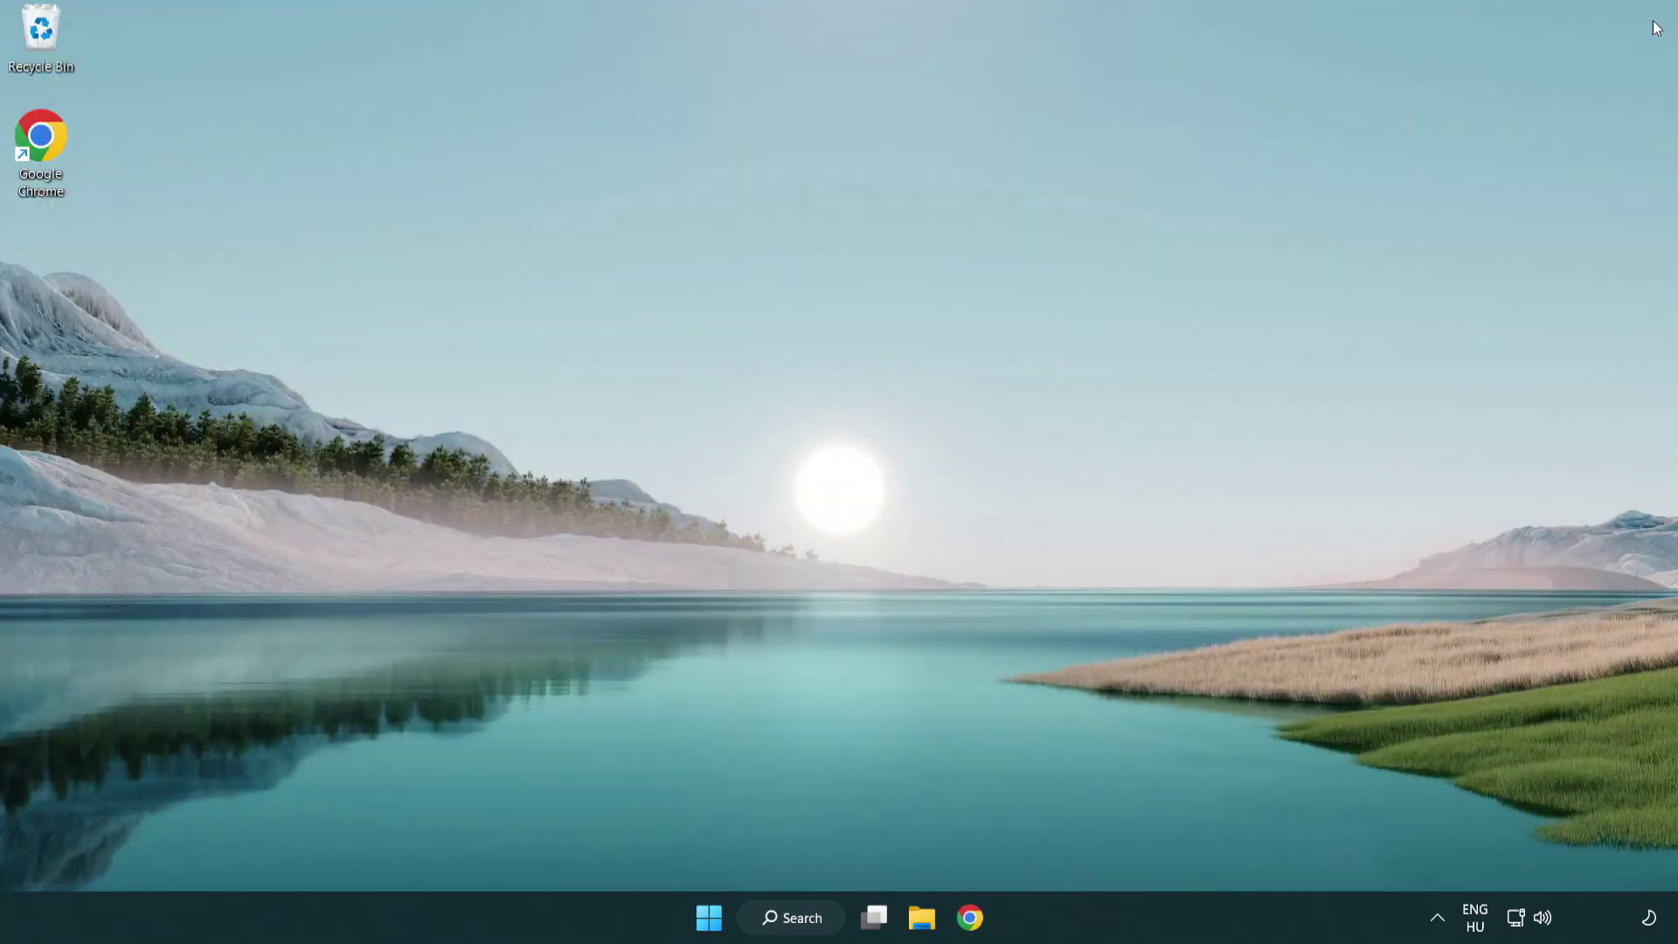
click(707, 919)
click(1114, 840)
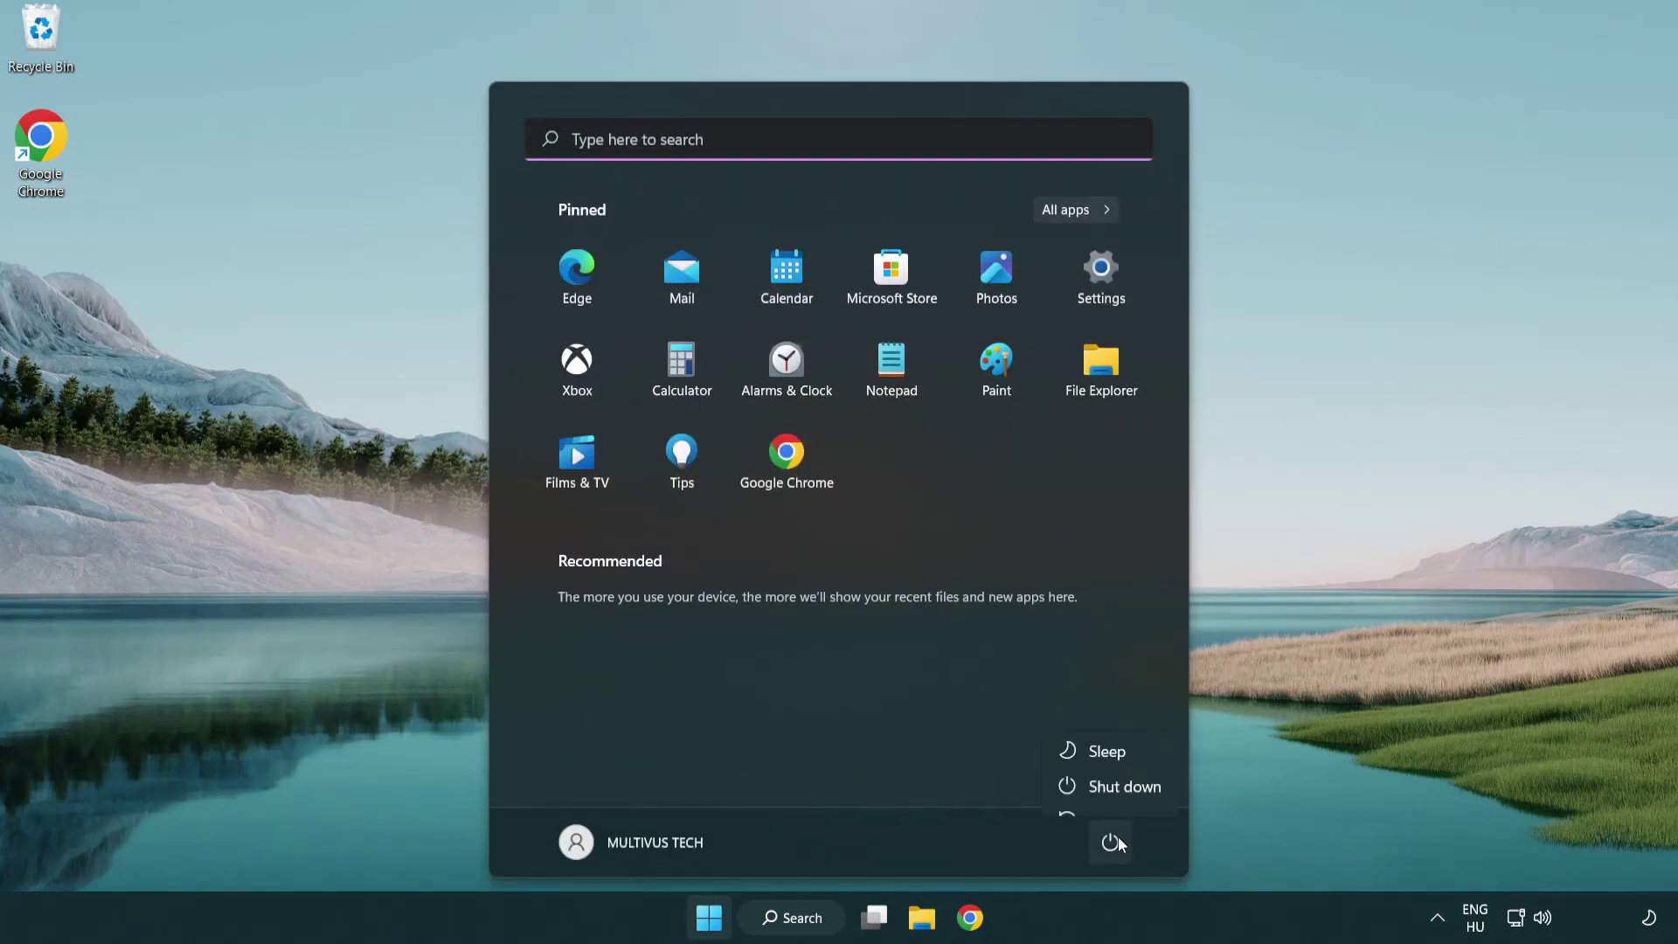